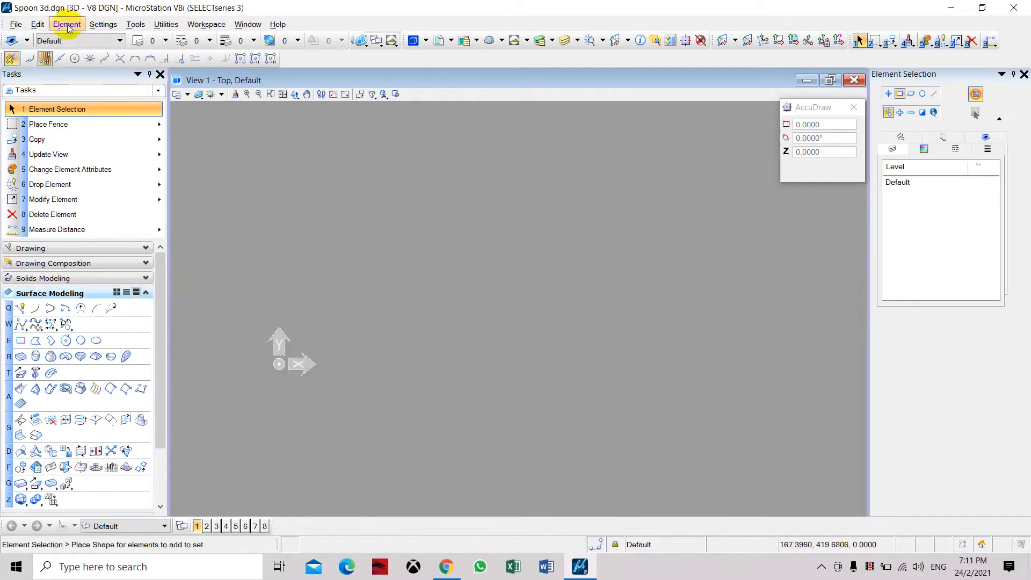
# Set the design file's master working unit to Millimeters.
pyautogui.click(102, 24)
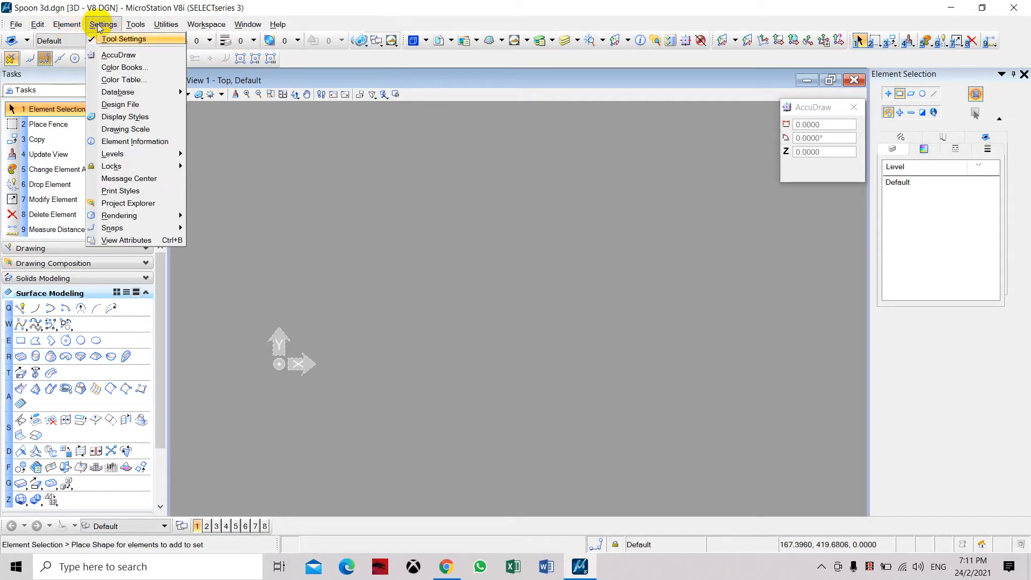
pyautogui.click(129, 105)
pyautogui.click(545, 160)
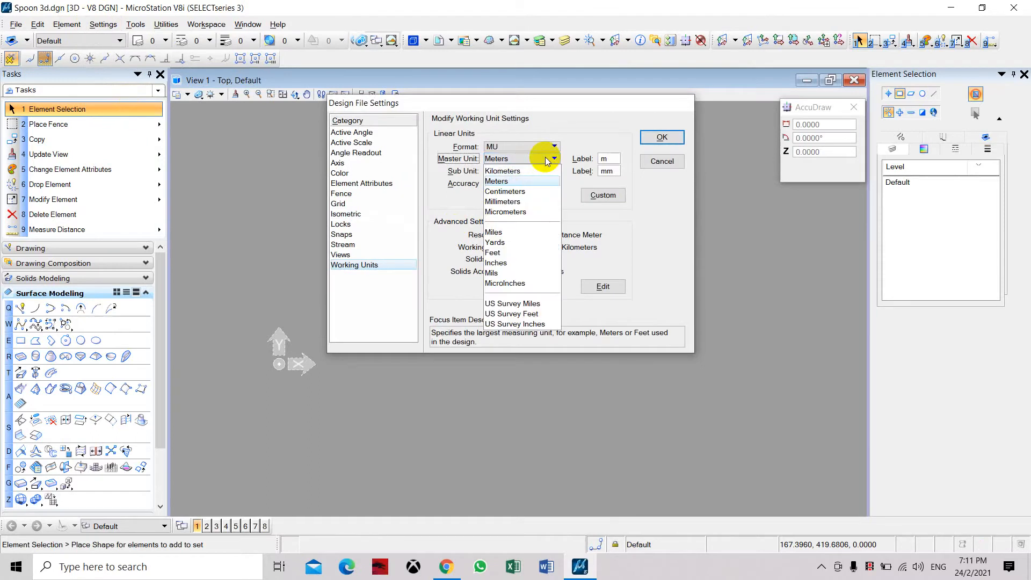
pyautogui.click(534, 202)
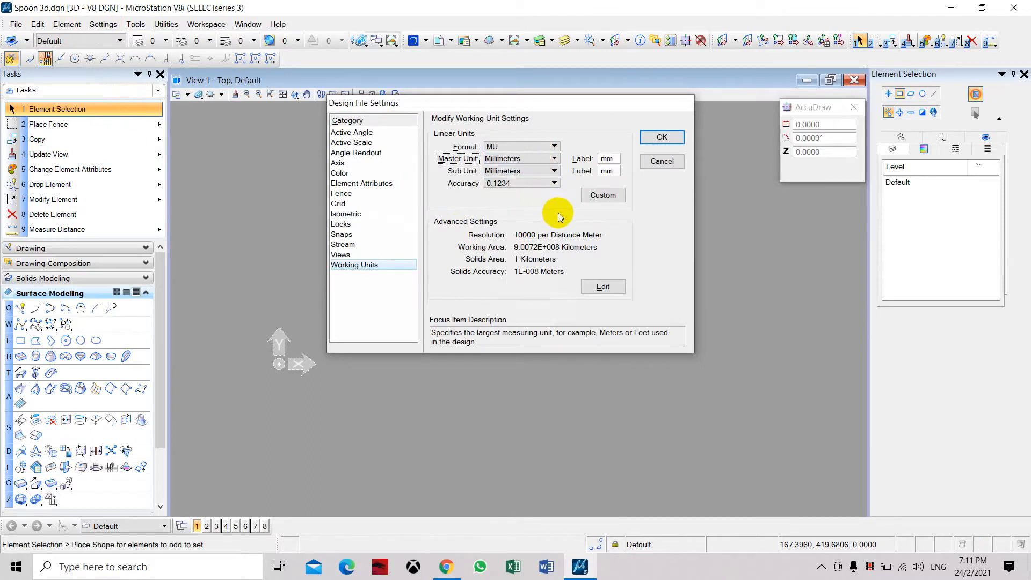
pyautogui.click(663, 139)
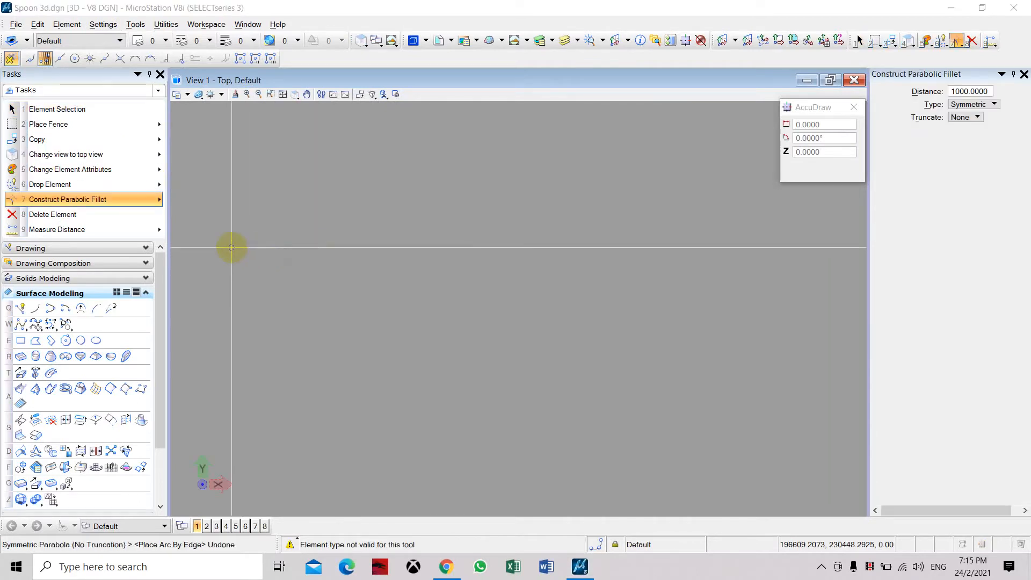
# In top view, place a Start, End, Mid arc for the bowl's tip, ending 35 mm straight below its start and bulging left about 10 mm.
pyautogui.click(140, 155)
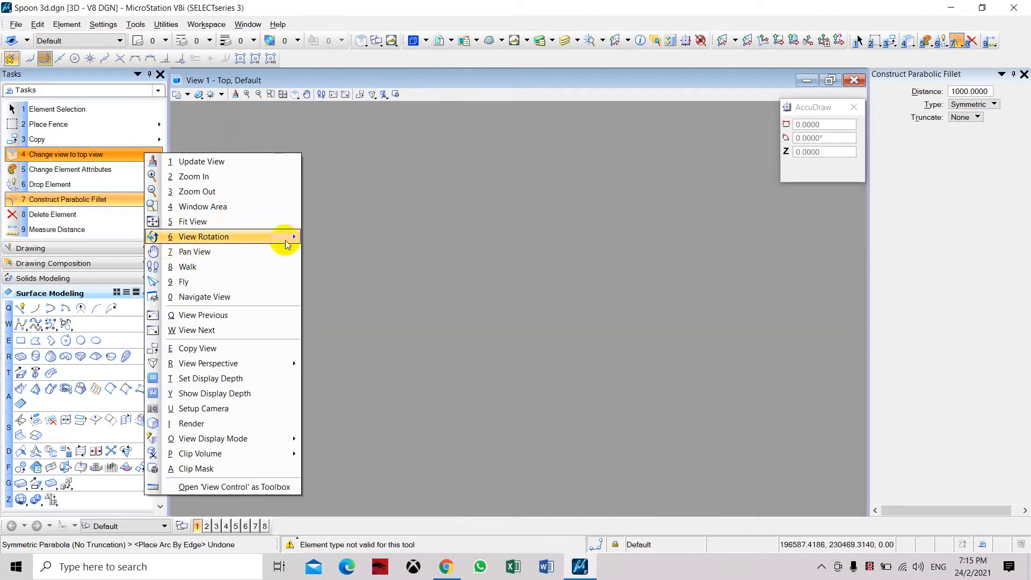
pyautogui.moveTo(282, 237)
pyautogui.click(321, 237)
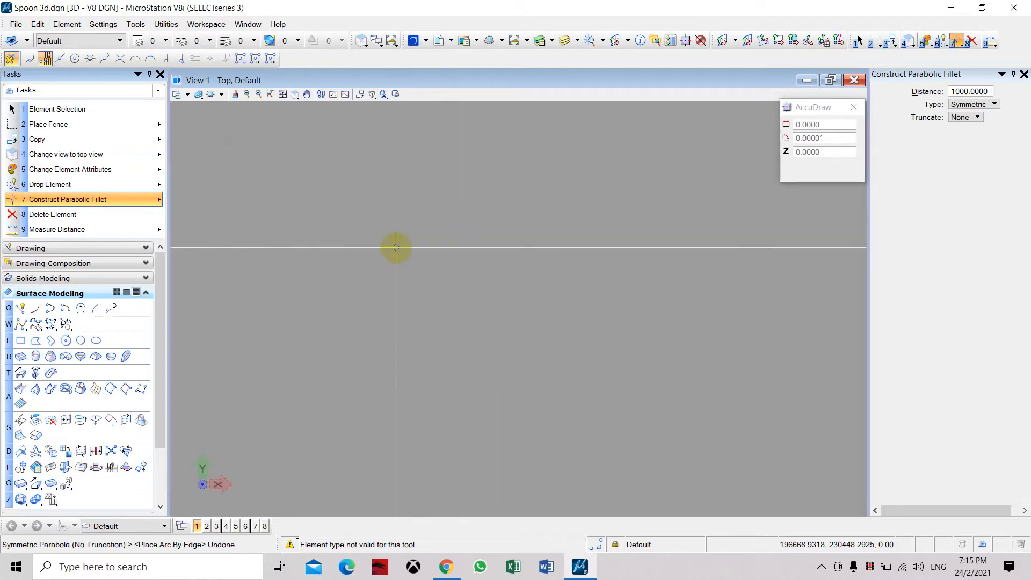
pyautogui.click(37, 312)
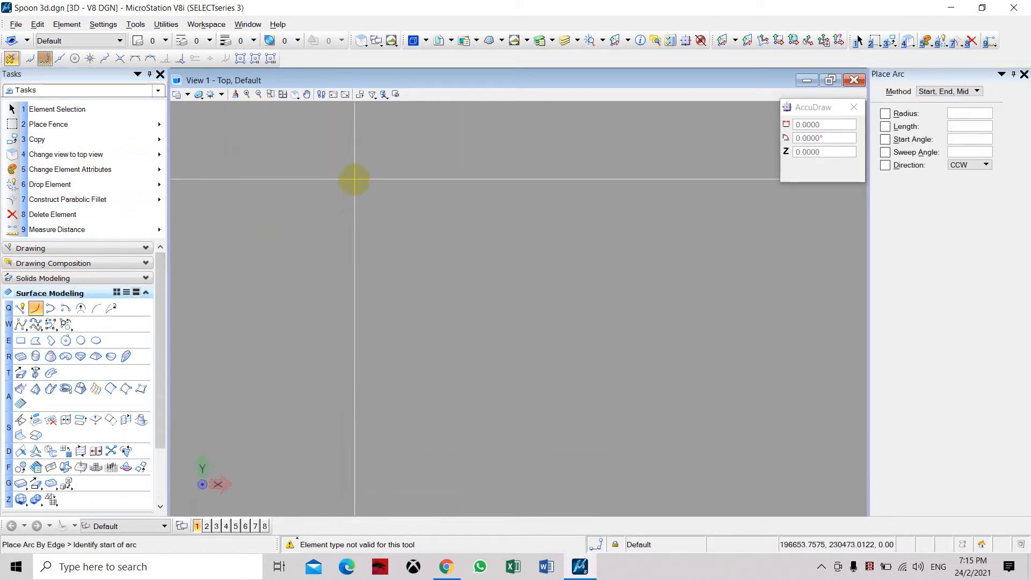
pyautogui.click(946, 92)
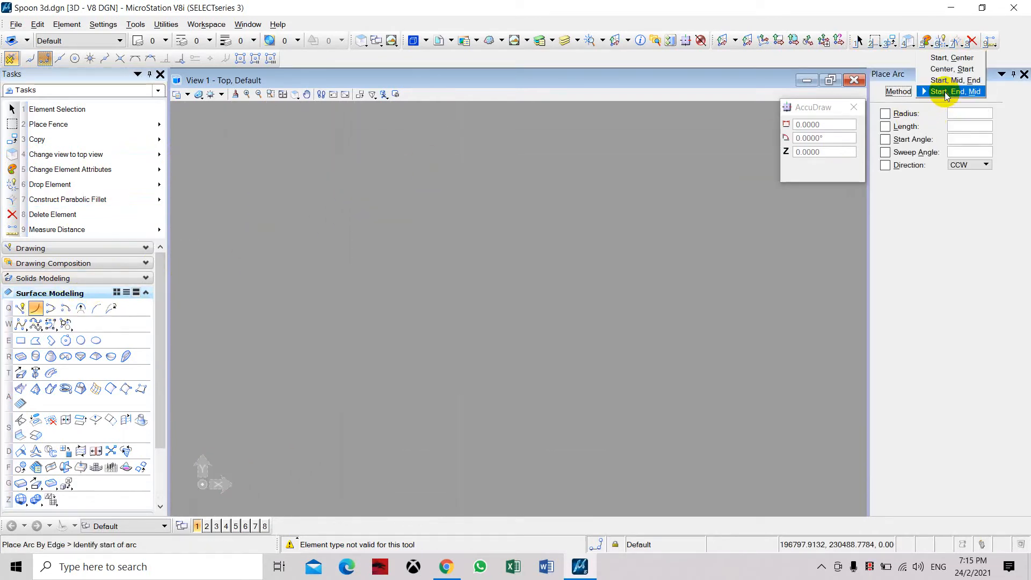
pyautogui.click(348, 159)
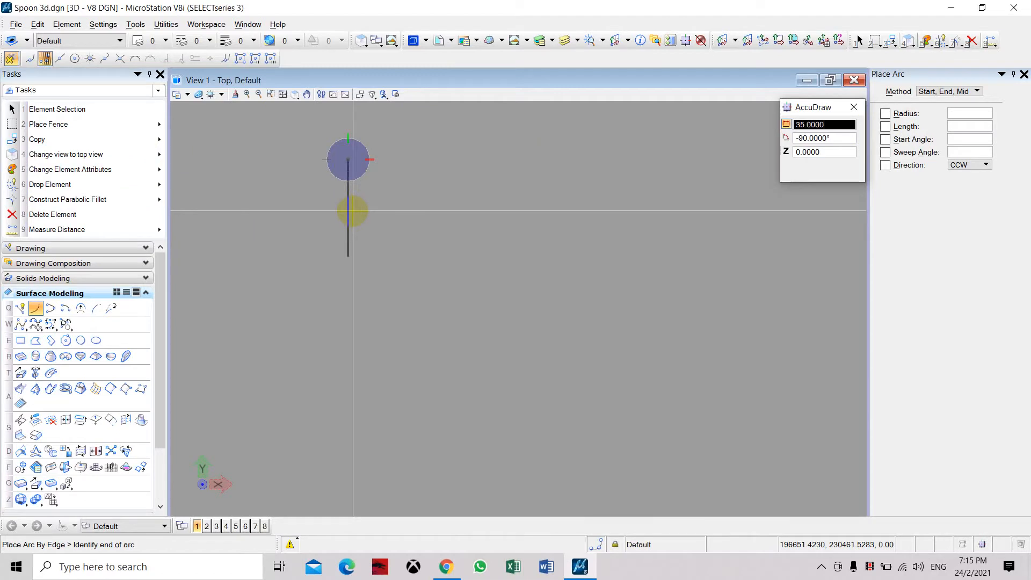
pyautogui.click(354, 231)
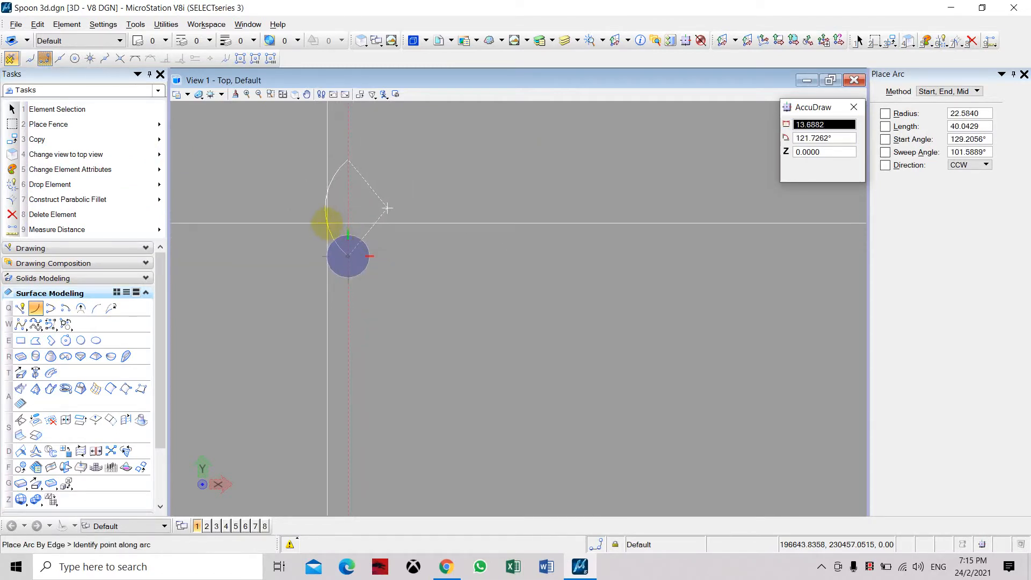
pyautogui.scroll(2, 387, 207)
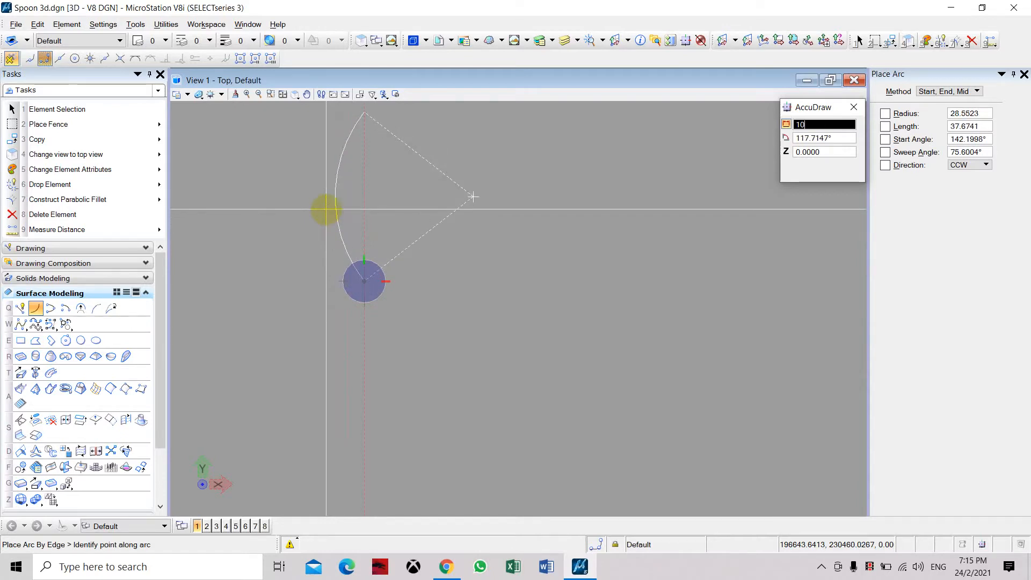
pyautogui.click(272, 199)
pyautogui.scroll(-2, 365, 194)
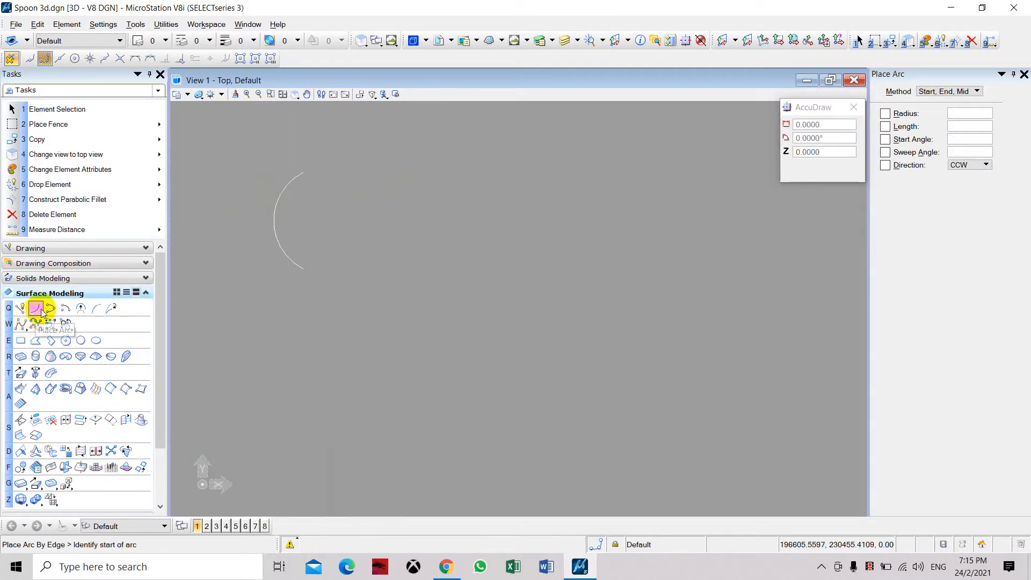
# Place an arc from the tip arc's upper end to a point 55 mm horizontally right, bulging upward with a radius of about 63 mm.
pyautogui.click(303, 172)
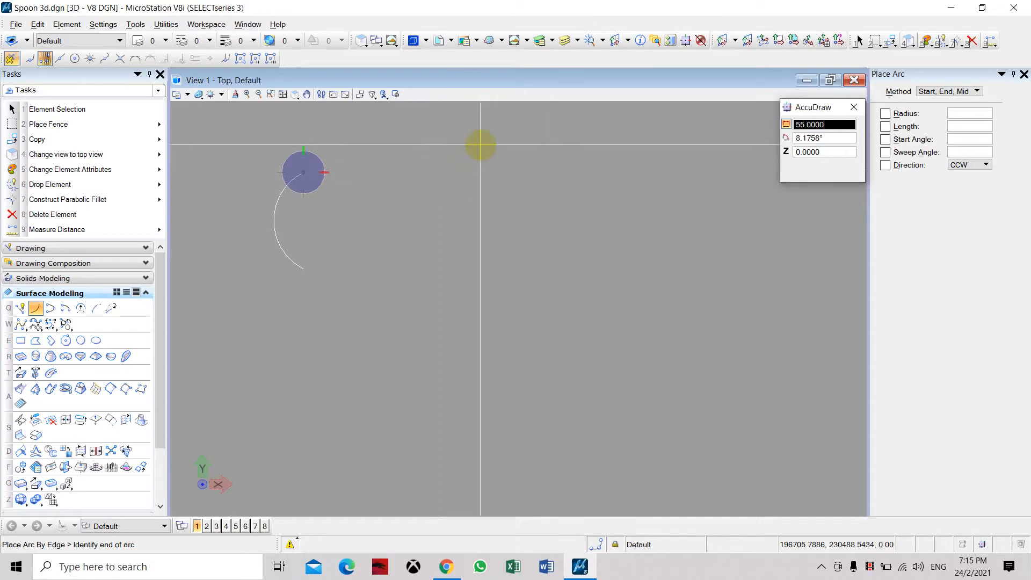
pyautogui.click(471, 172)
pyautogui.scroll(2, 409, 162)
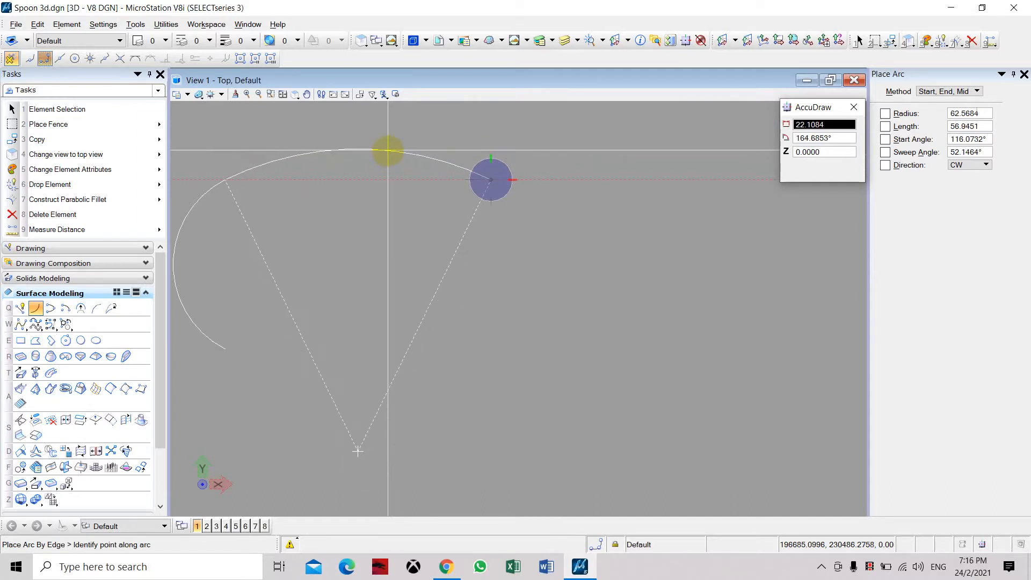
pyautogui.click(387, 150)
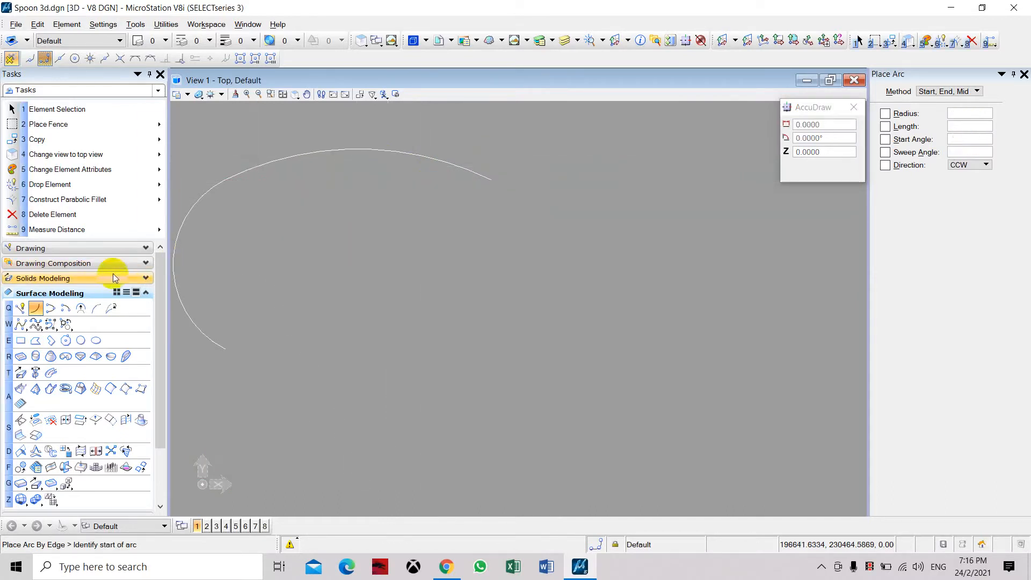
# Continue the outline with a convex arc ending about 11 mm down to the right and a small concave neck arc about 8.5 mm in radius.
pyautogui.click(490, 179)
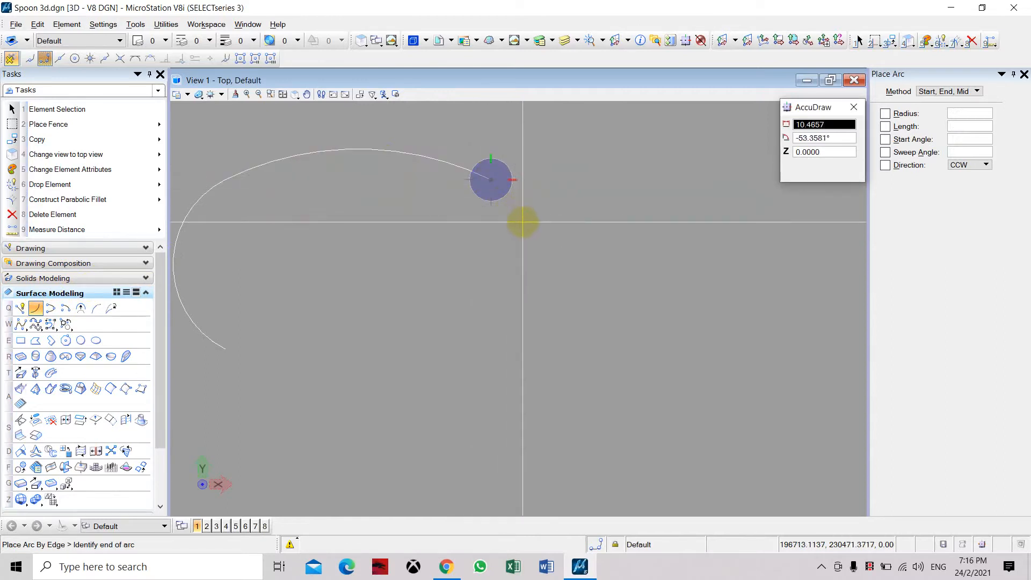
pyautogui.click(525, 222)
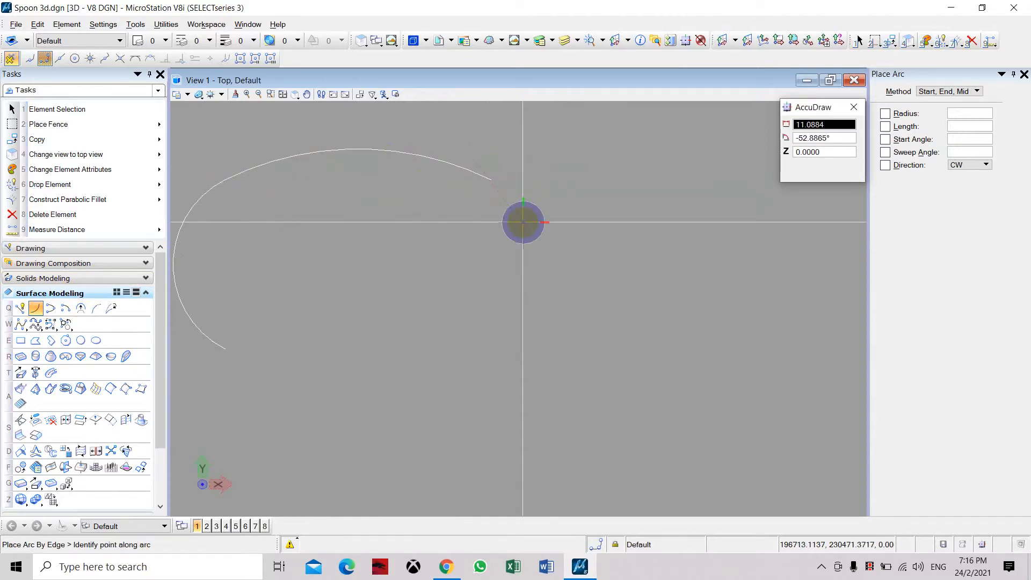
pyautogui.click(455, 240)
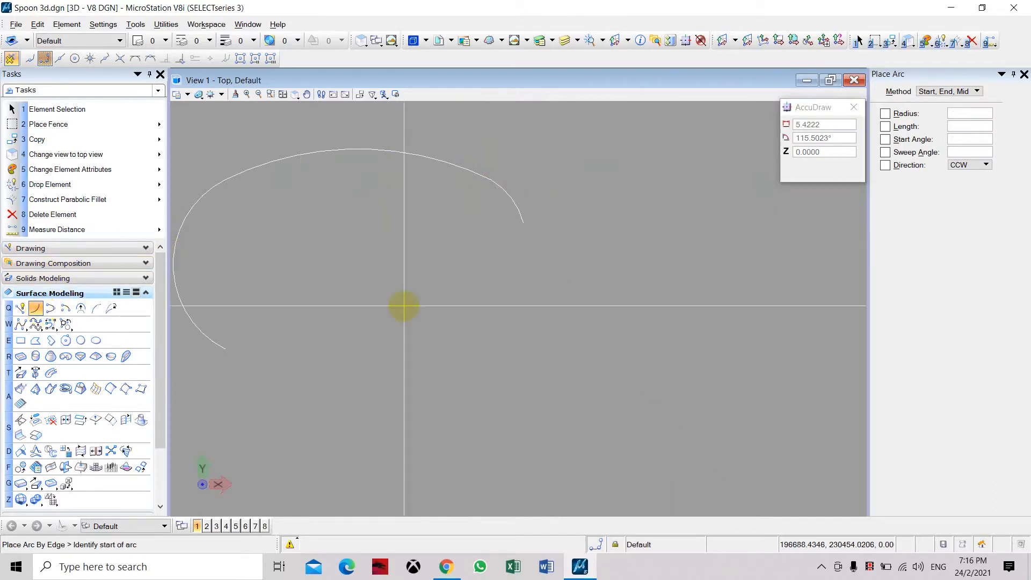
pyautogui.click(523, 222)
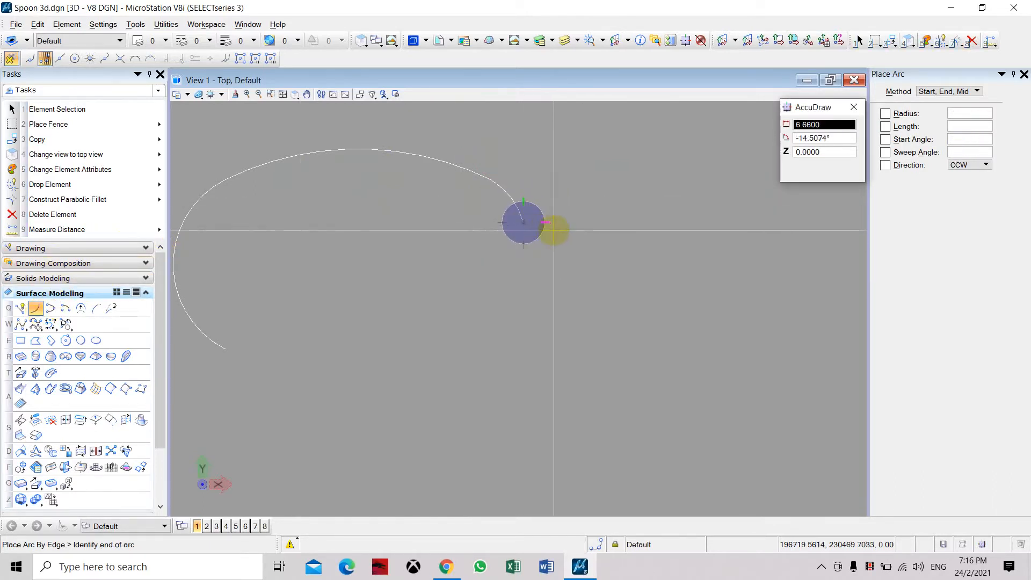
pyautogui.click(568, 221)
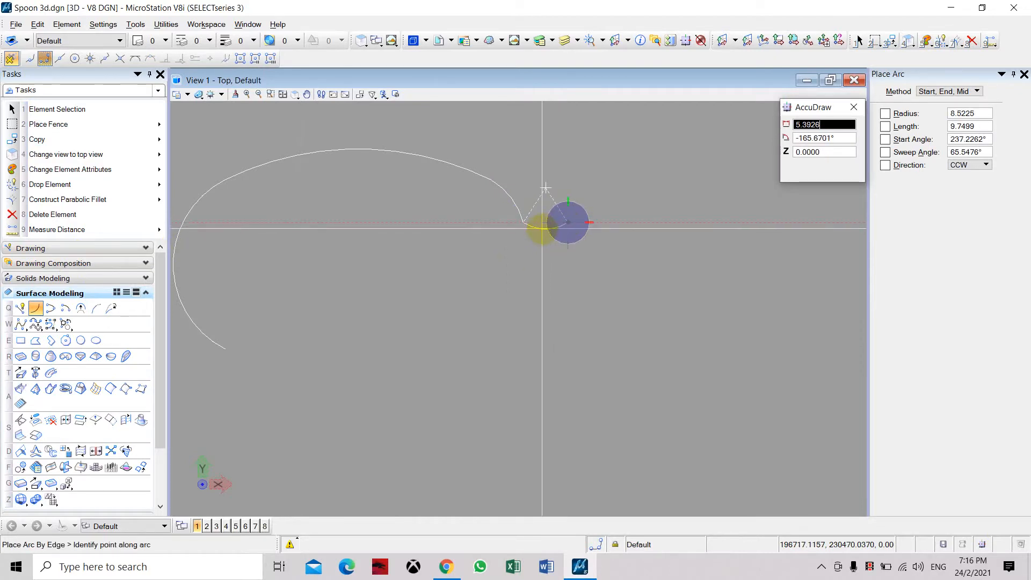
pyautogui.click(543, 227)
pyautogui.scroll(-4, 460, 196)
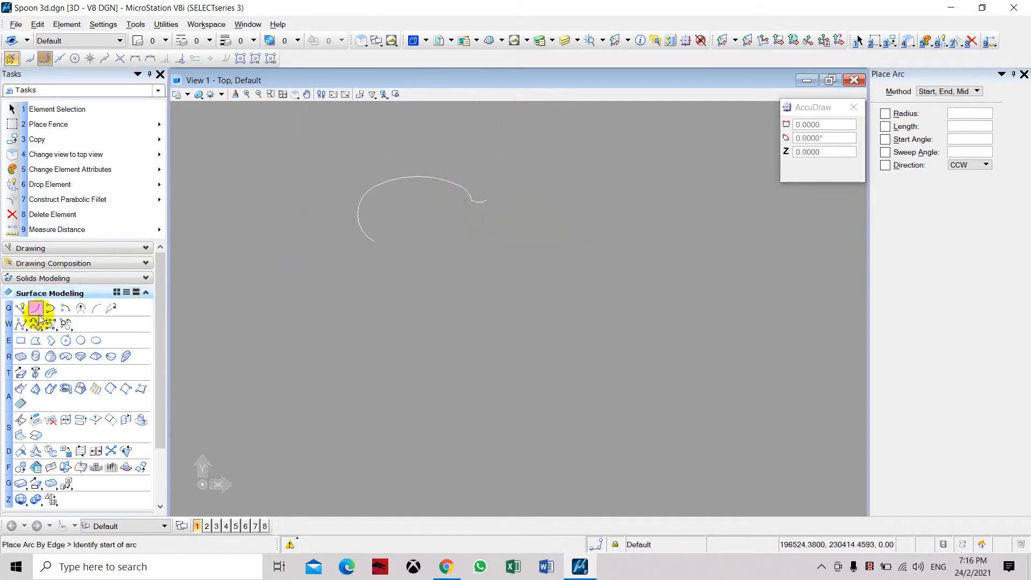
# Place the handle's upper edge as a slightly upward-bulging arc from the neck's end to a point 140 mm horizontally right.
pyautogui.click(486, 201)
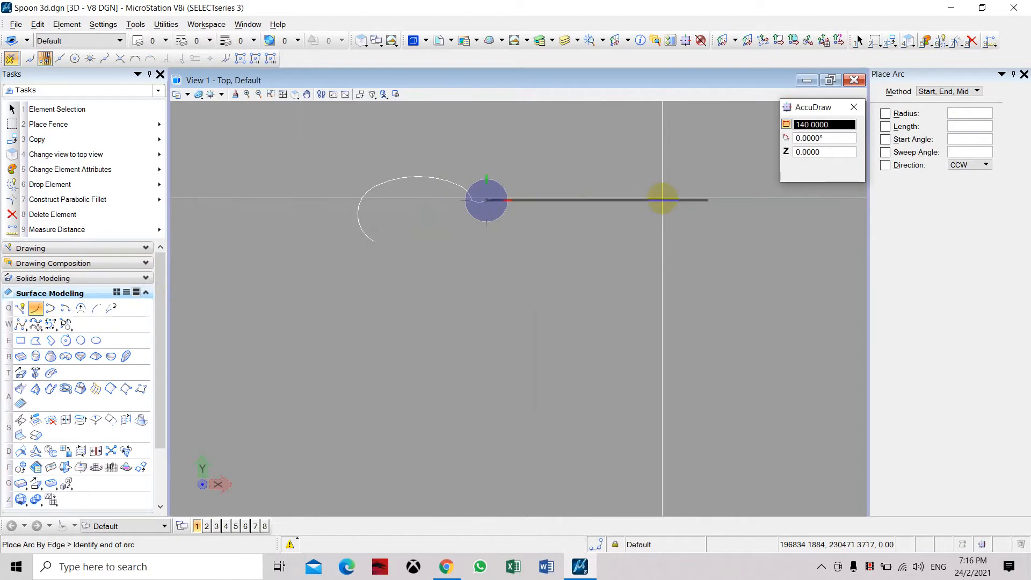
pyautogui.scroll(2, 633, 199)
pyautogui.click(638, 190)
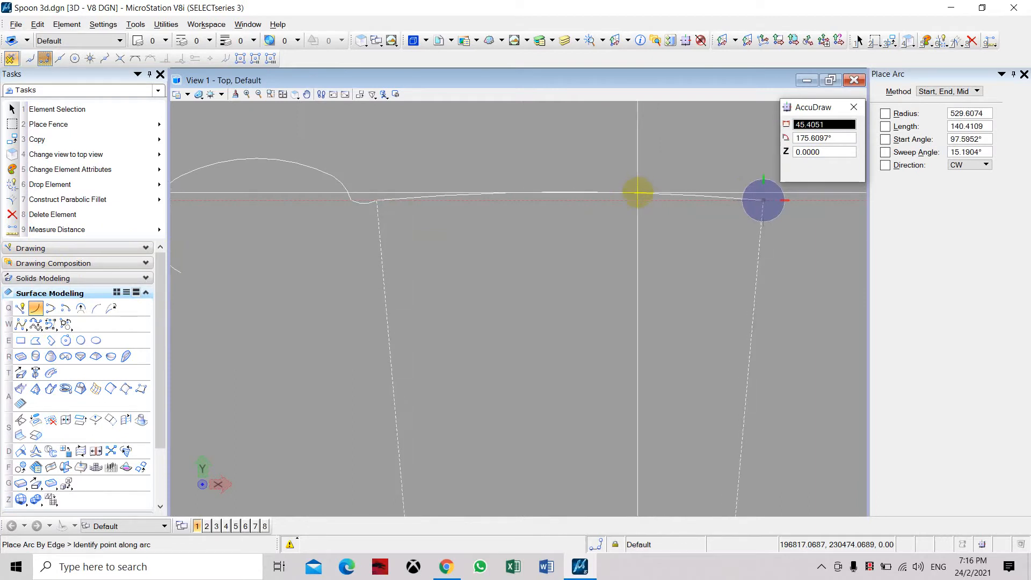
pyautogui.click(638, 194)
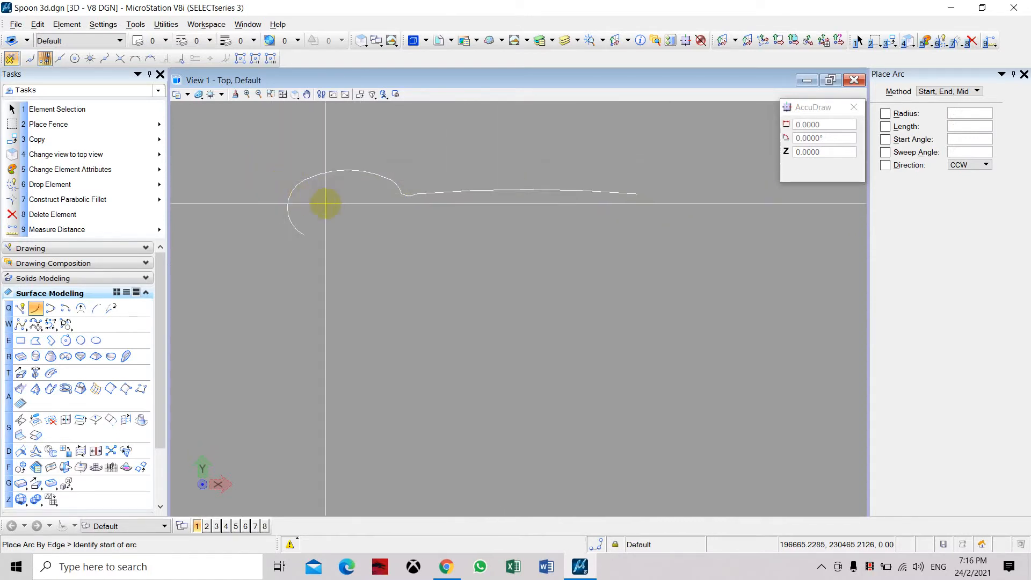
# Mirror a copy of the four upper bowl, neck and handle arcs about the horizontal through the tip arc's midpoint.
pyautogui.press('Escape')
pyautogui.moveTo(270, 148); pyautogui.dragTo(698, 219)
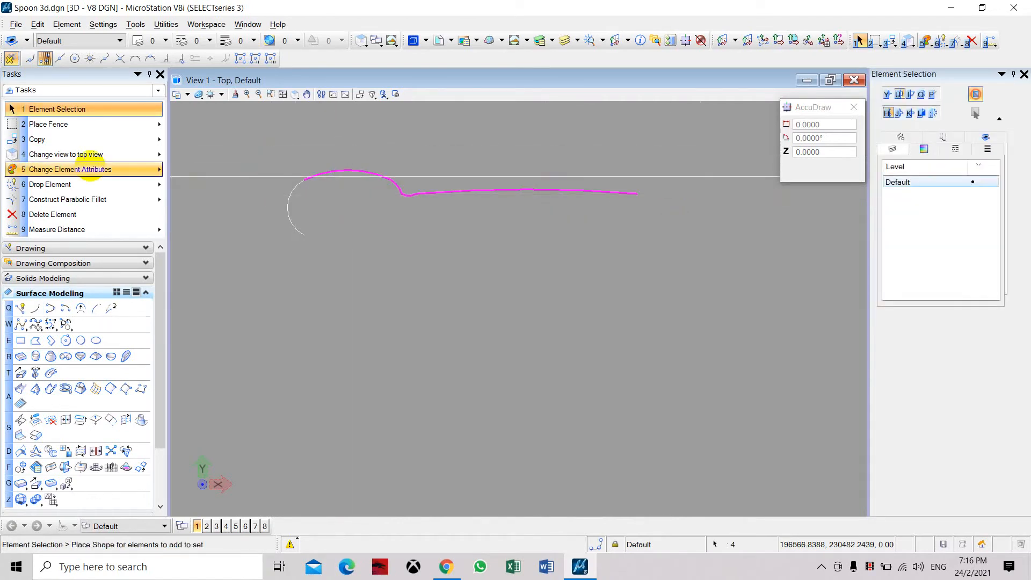
pyautogui.click(79, 141)
pyautogui.click(160, 203)
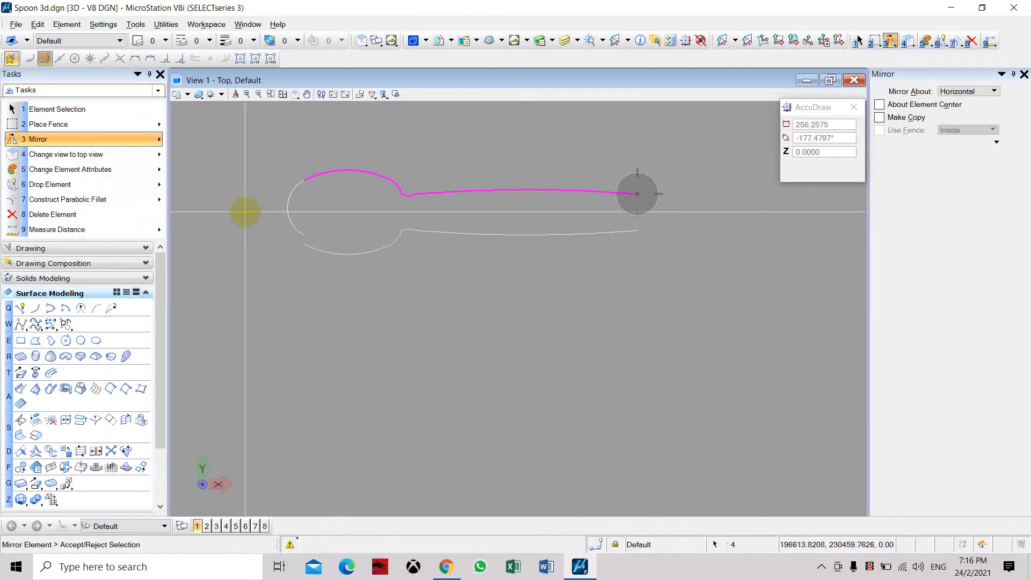
pyautogui.click(881, 118)
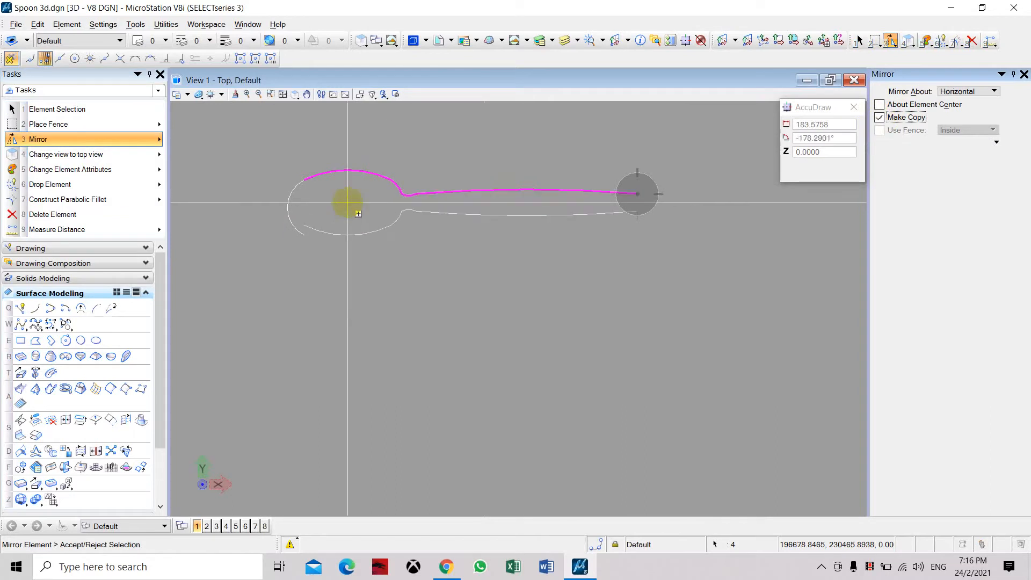
pyautogui.click(288, 207)
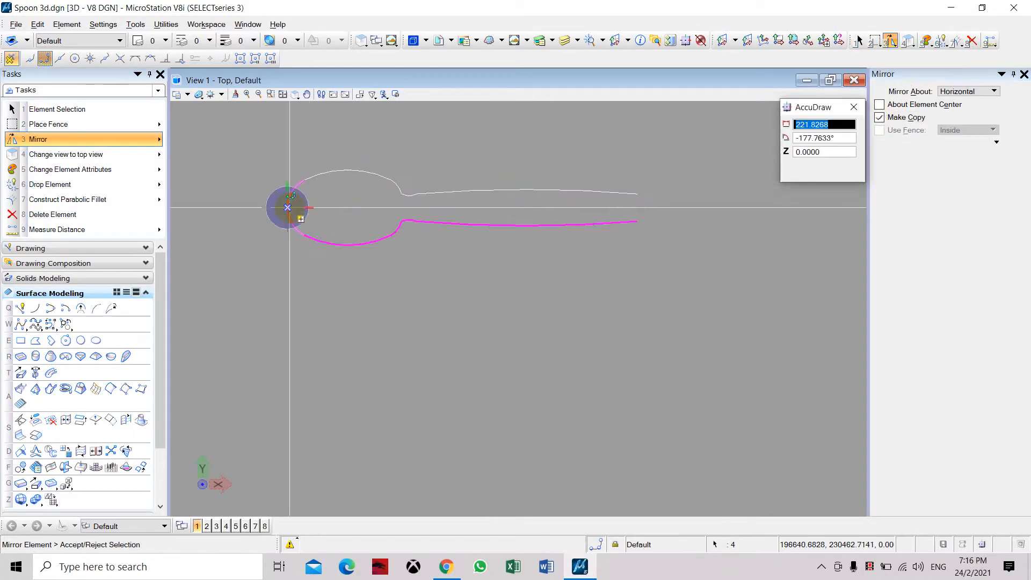
pyautogui.click(480, 209)
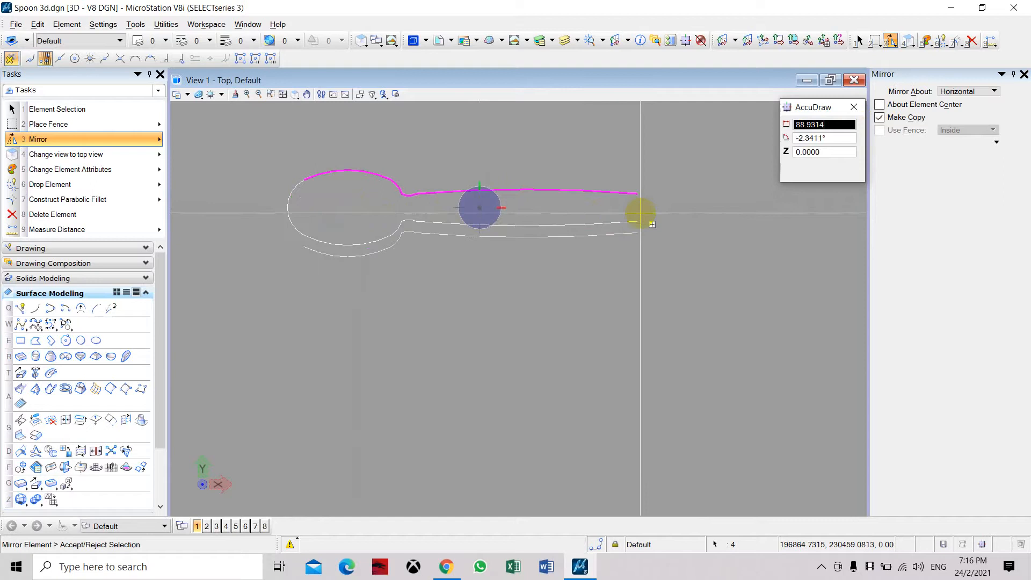
pyautogui.click(649, 288)
pyautogui.press('Escape')
pyautogui.moveTo(226, 312); pyautogui.dragTo(664, 448)
pyautogui.press('Delete')
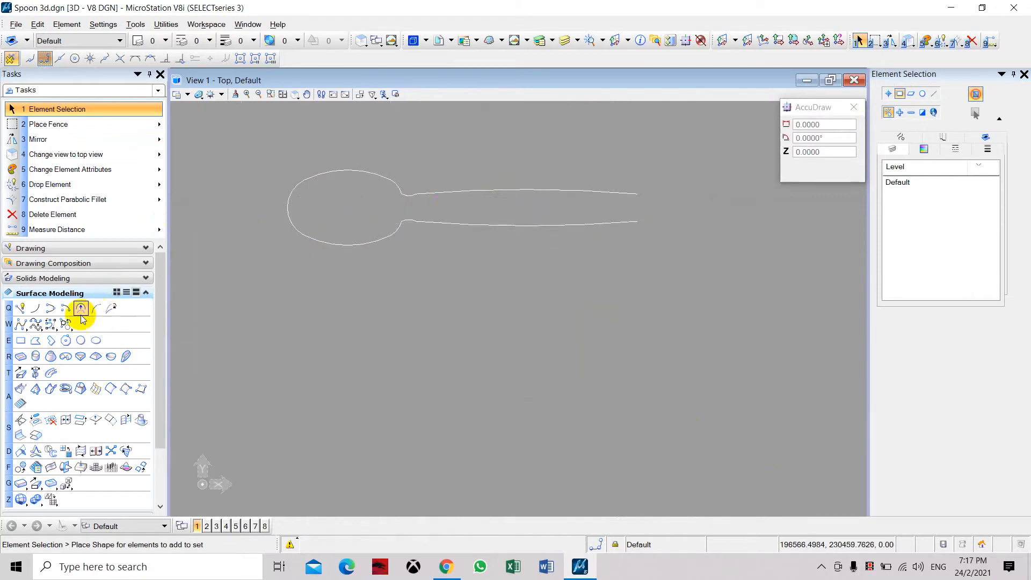
# Close the handle's open right end with an outward-bulging arc about 8.7 mm in radius joining its upper and lower edges.
pyautogui.click(38, 311)
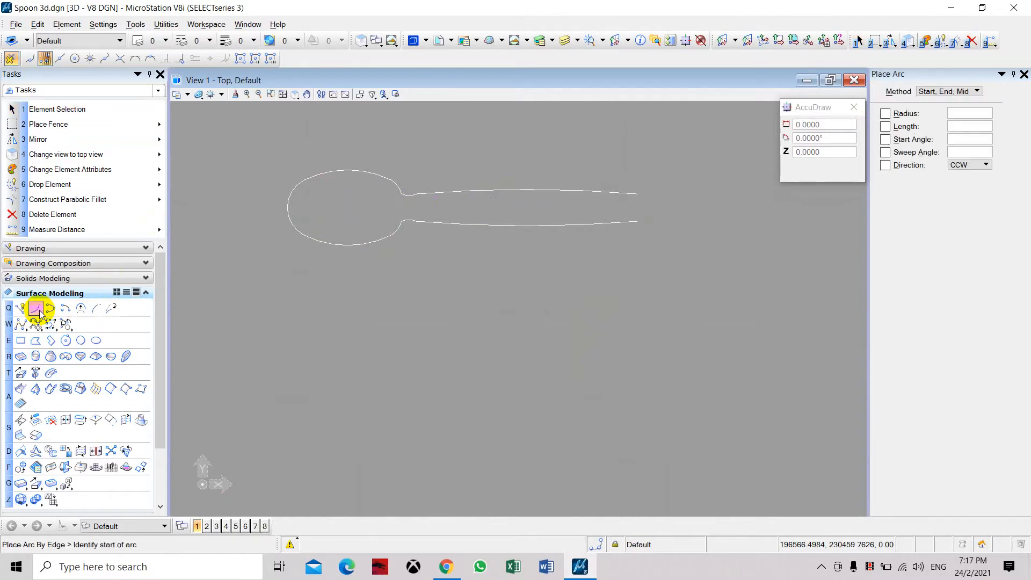
pyautogui.click(639, 192)
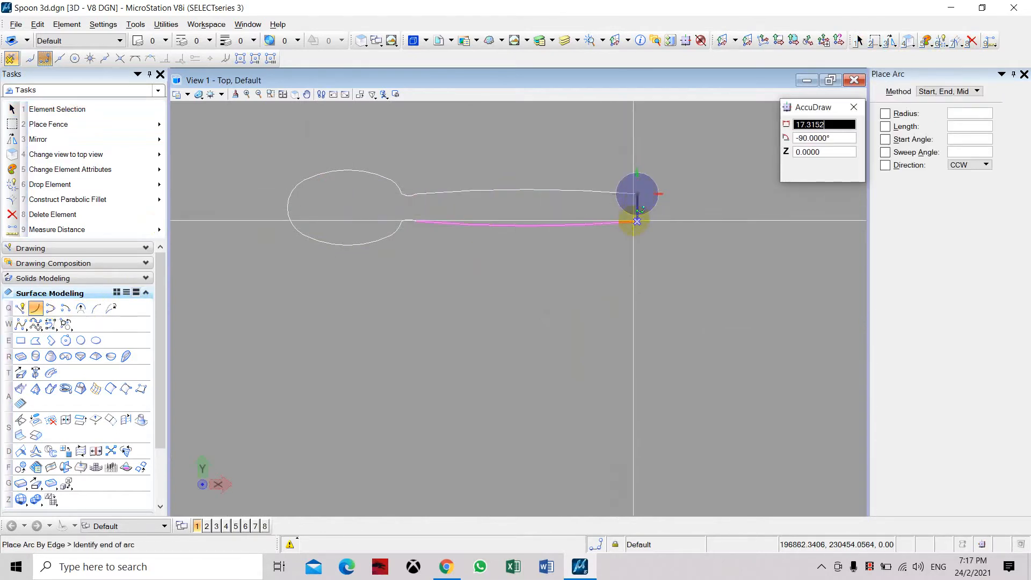
pyautogui.scroll(3, 638, 215)
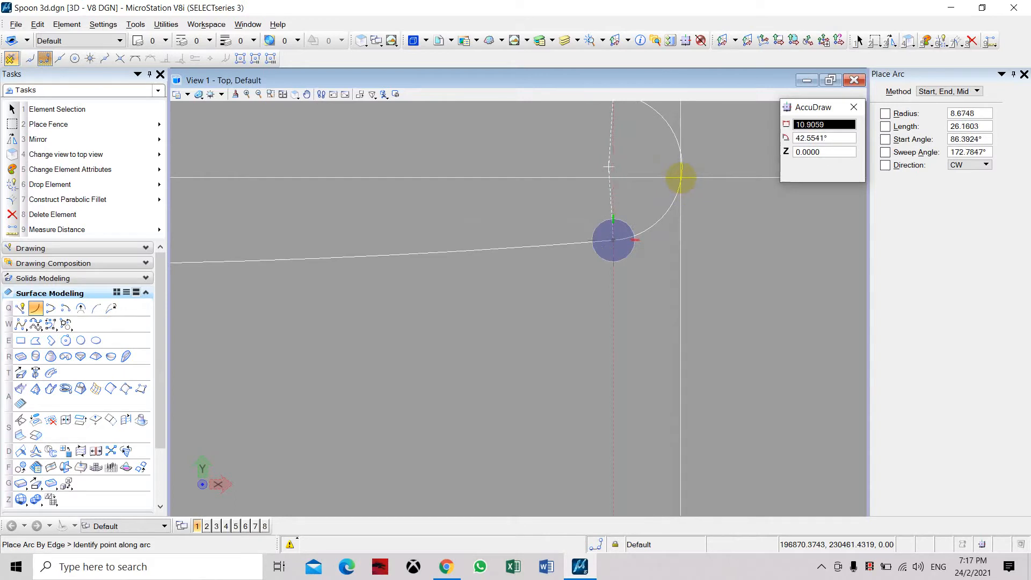
pyautogui.click(681, 178)
pyautogui.scroll(-8, 681, 177)
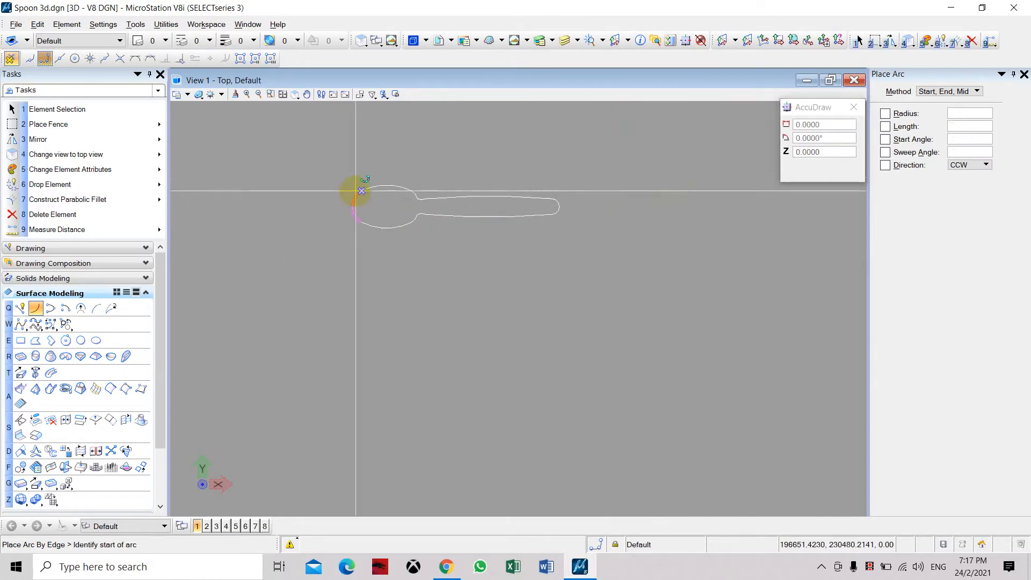
pyautogui.press('Escape')
pyautogui.scroll(3, 328, 198)
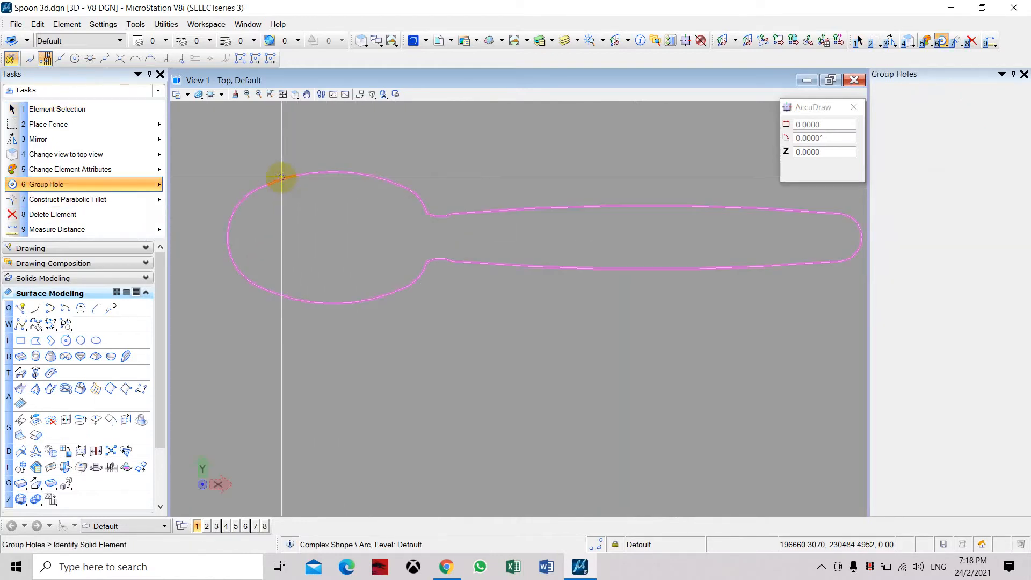
# Apply Group Hole to the closed spoon outline, identifying it as the solid element.
pyautogui.click(281, 178)
pyautogui.click(364, 244)
pyautogui.scroll(-6, 329, 240)
pyautogui.press('Escape')
# Inspect the neck corners of the spoon outline and select the outline to check that it behaves as one shape.
pyautogui.scroll(8, 325, 235)
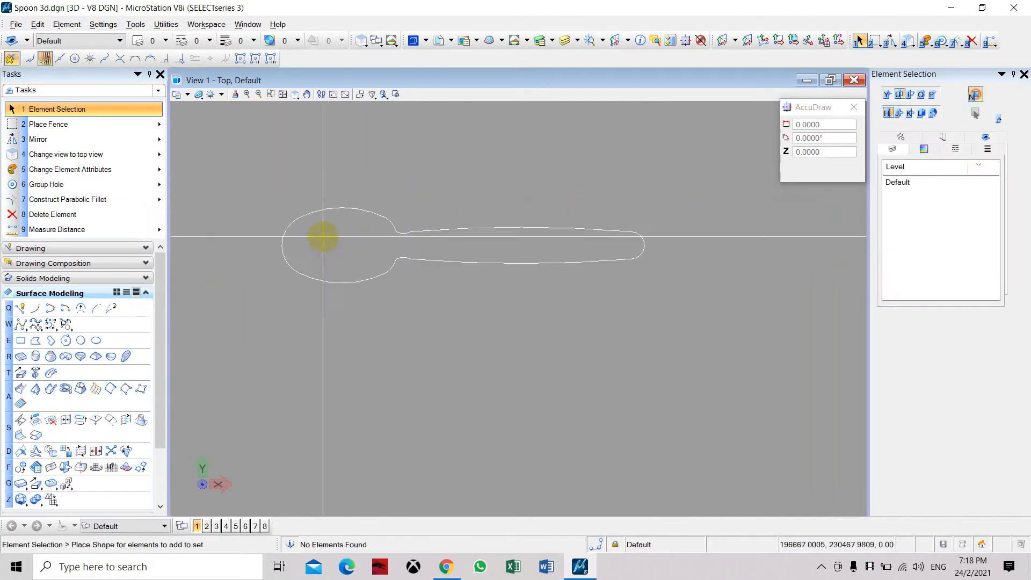
pyautogui.scroll(3, 582, 241)
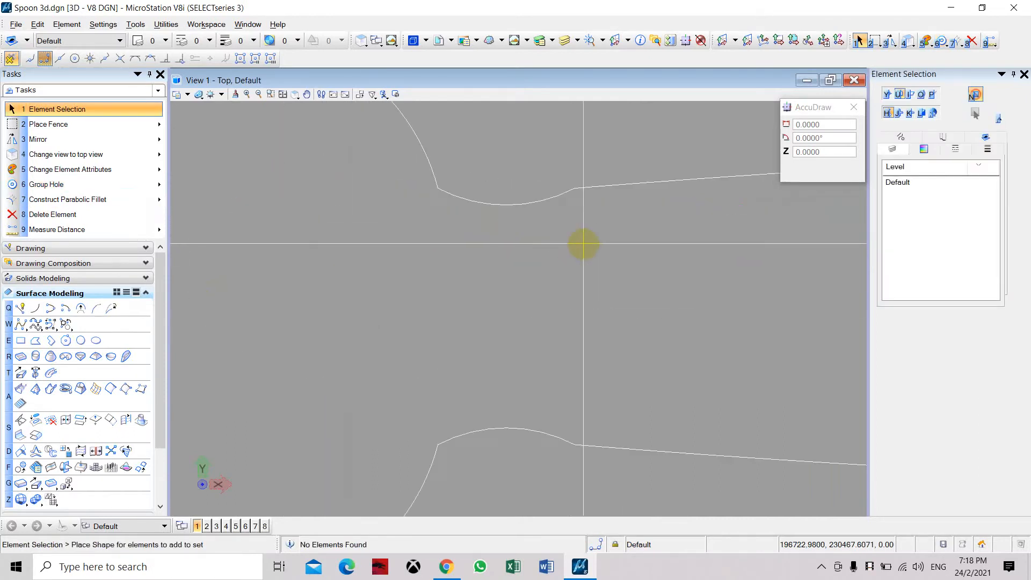
pyautogui.scroll(-5, 537, 244)
pyautogui.scroll(-4, 537, 244)
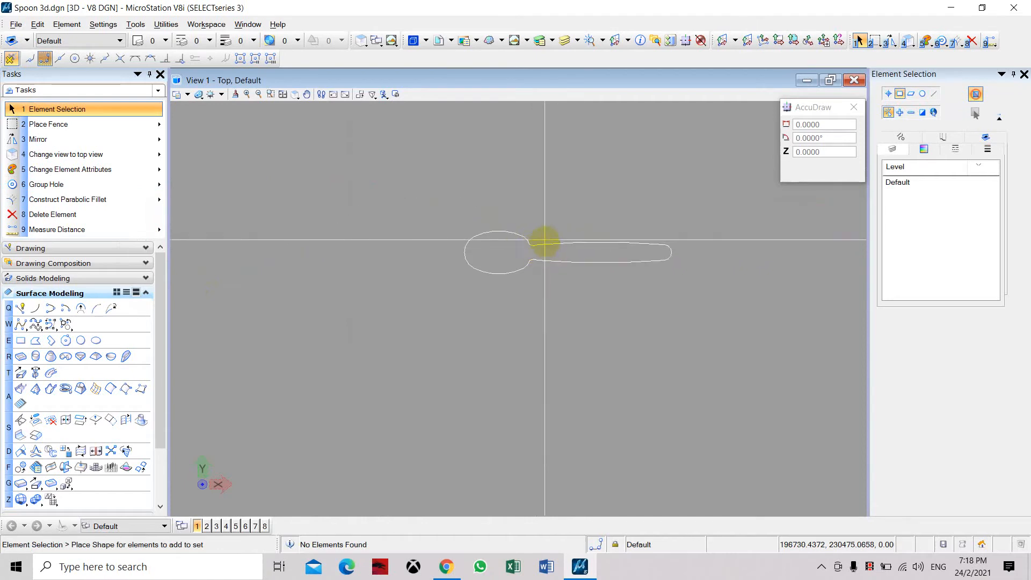
pyautogui.click(519, 234)
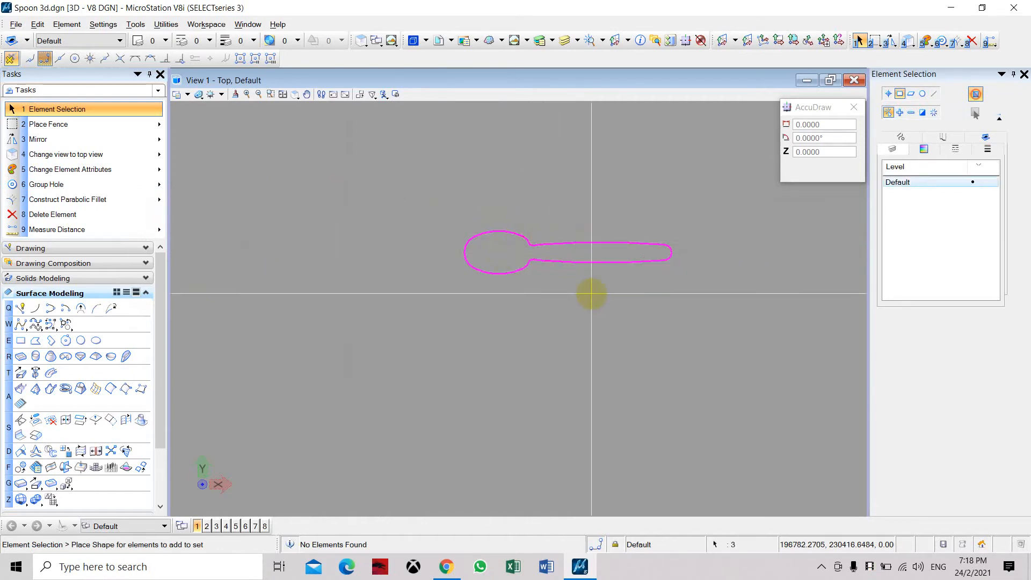
pyautogui.scroll(2, 699, 255)
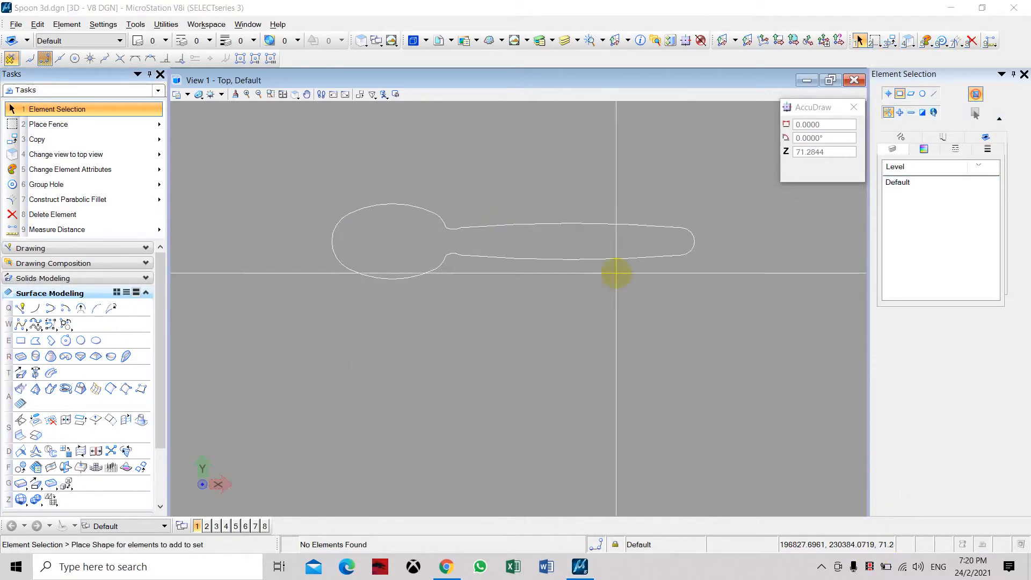
# Change the view of the spoon outline to isometric.
pyautogui.click(102, 155)
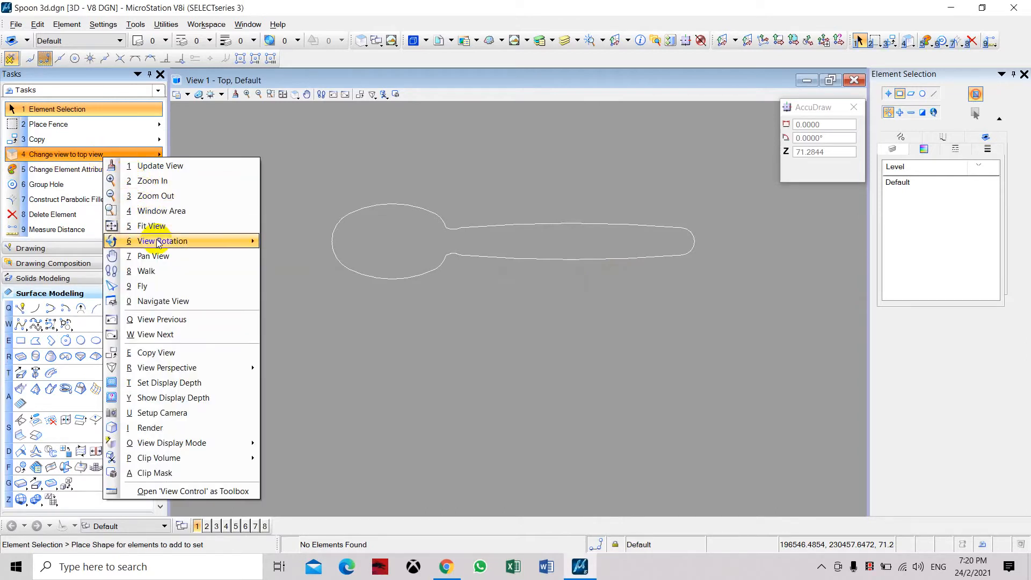
pyautogui.moveTo(157, 244)
pyautogui.click(347, 303)
pyautogui.scroll(-3, 583, 237)
pyautogui.scroll(3, 538, 313)
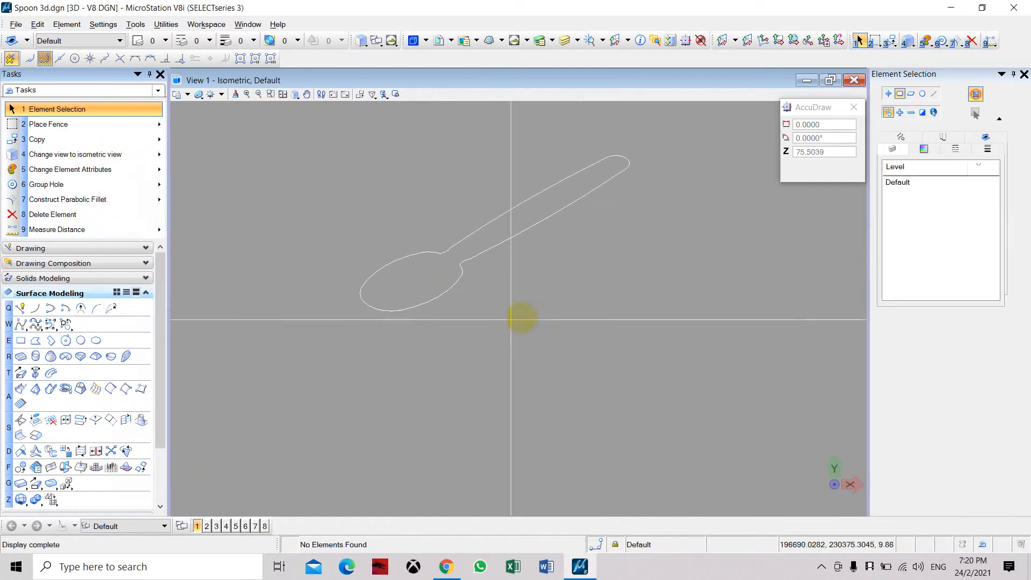
# Try a SmartLine about 140 mm long straight down from the bowl's tip, and delete it again.
pyautogui.click(21, 308)
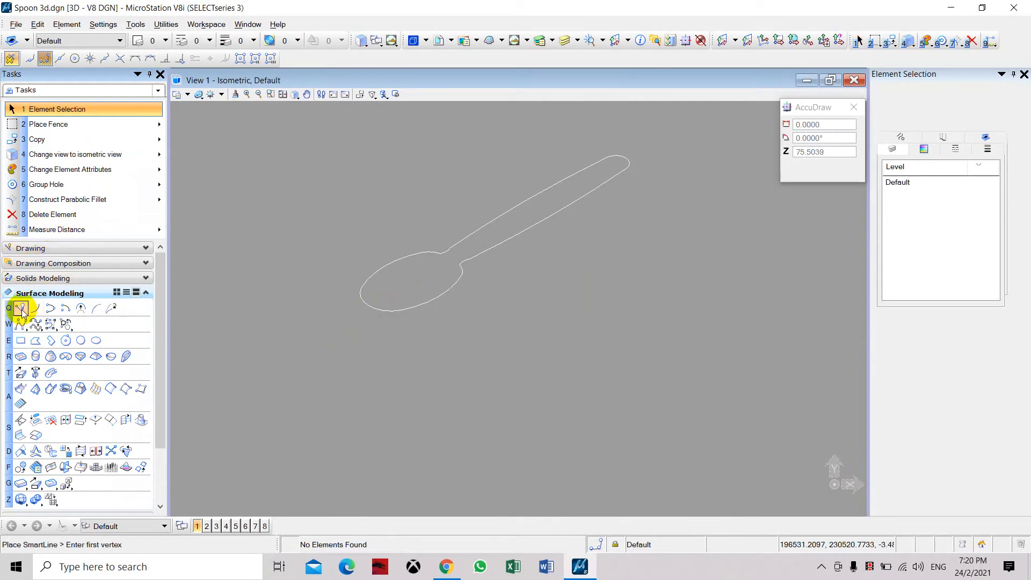
pyautogui.click(367, 304)
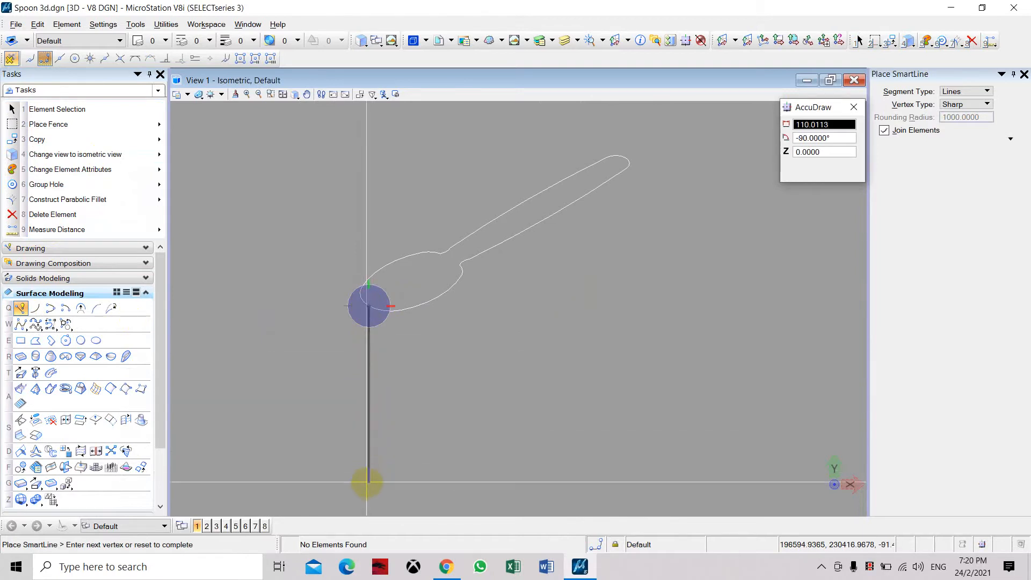
pyautogui.moveTo(368, 490); pyautogui.dragTo(374, 401, button='middle')
pyautogui.scroll(-3, 373, 437)
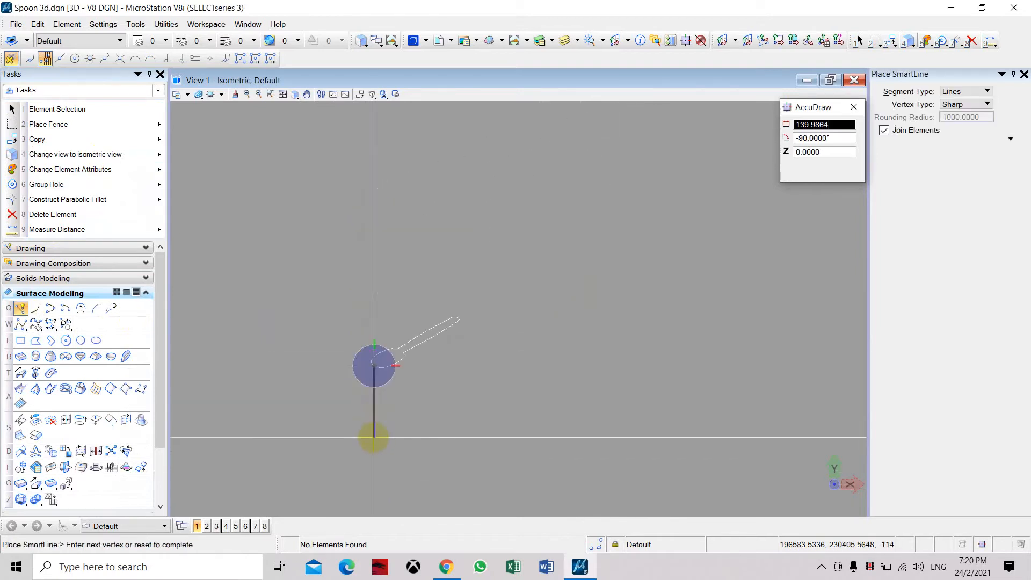
pyautogui.click(373, 437)
pyautogui.press('Escape')
pyautogui.moveTo(400, 395); pyautogui.dragTo(348, 420)
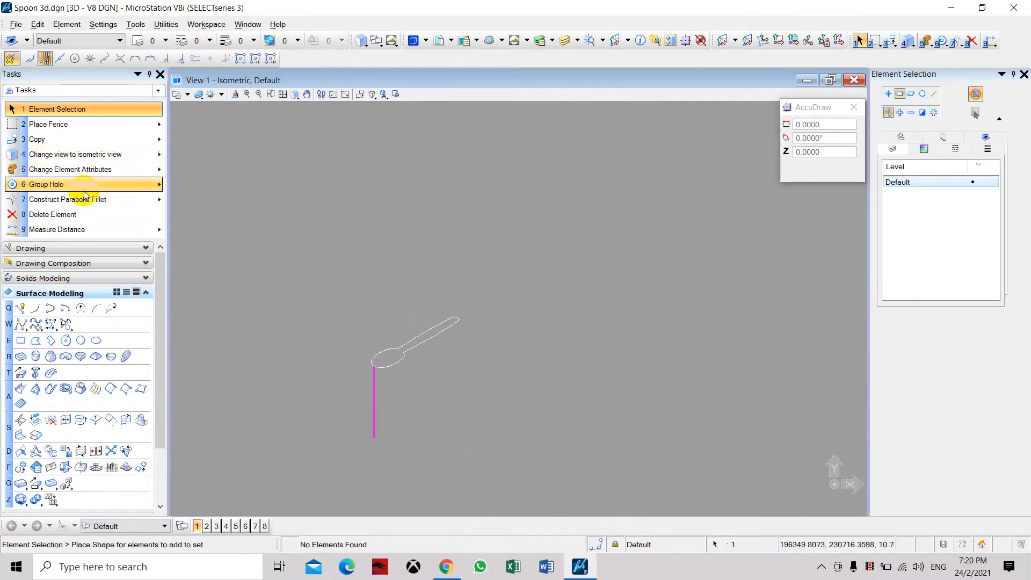
pyautogui.moveTo(401, 392); pyautogui.dragTo(343, 418)
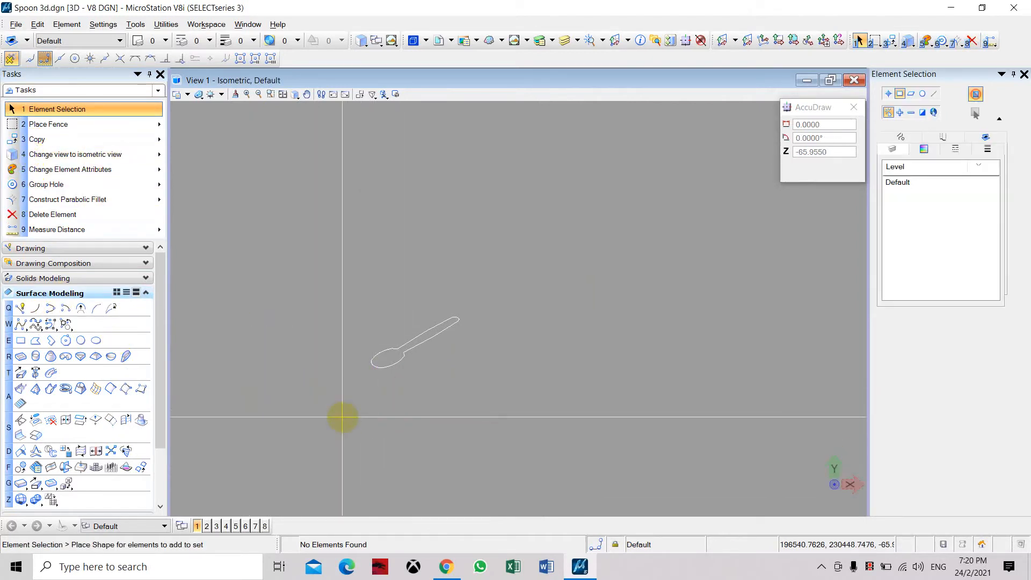
# Draw a long vertical SmartLine straight down from the bowl's tip, in the front drawing plane.
pyautogui.click(20, 309)
pyautogui.scroll(5, 363, 384)
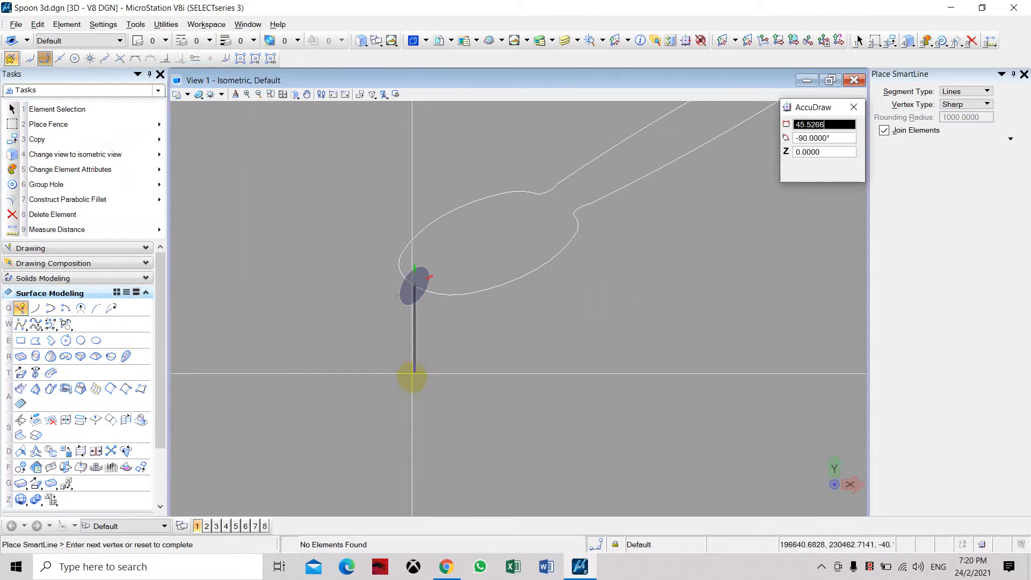
pyautogui.scroll(-5, 409, 442)
pyautogui.click(413, 450)
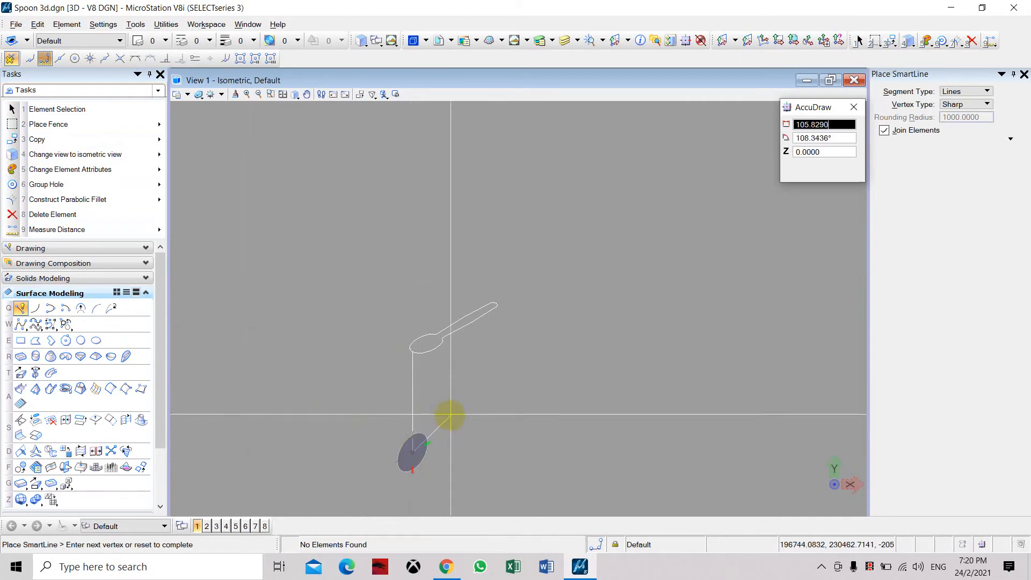
pyautogui.press('Escape')
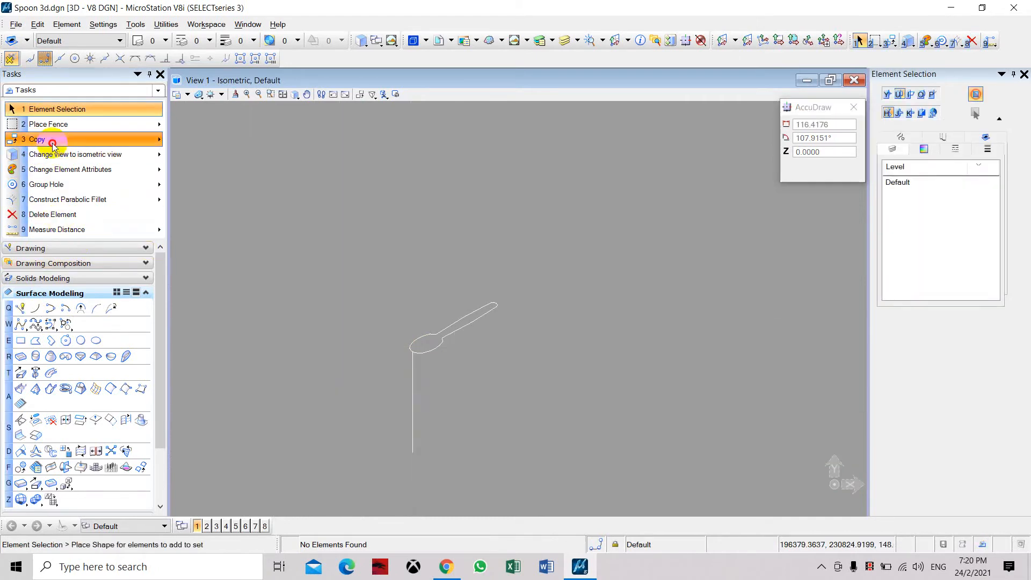
pyautogui.click(72, 142)
pyautogui.click(88, 152)
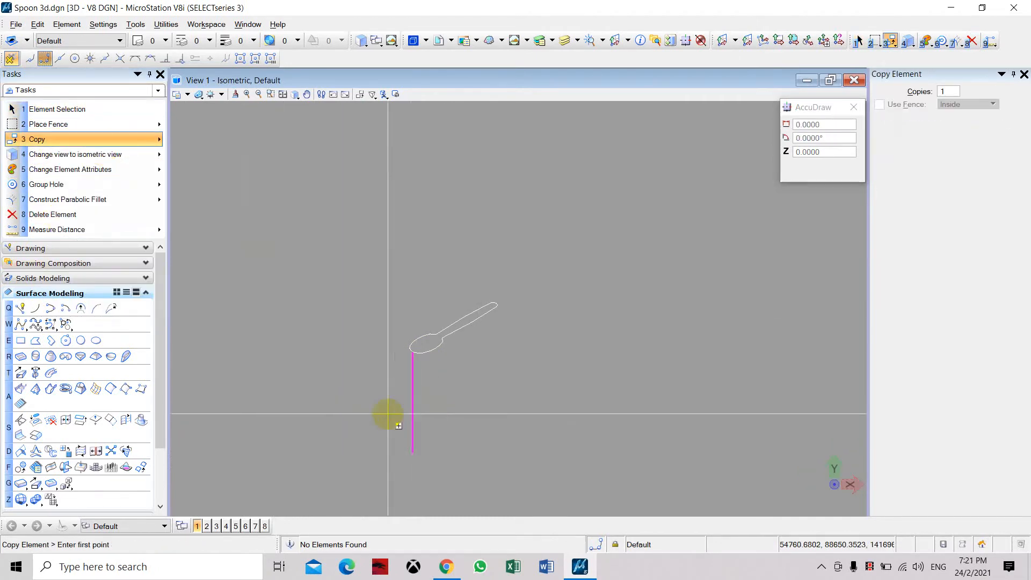
pyautogui.click(413, 414)
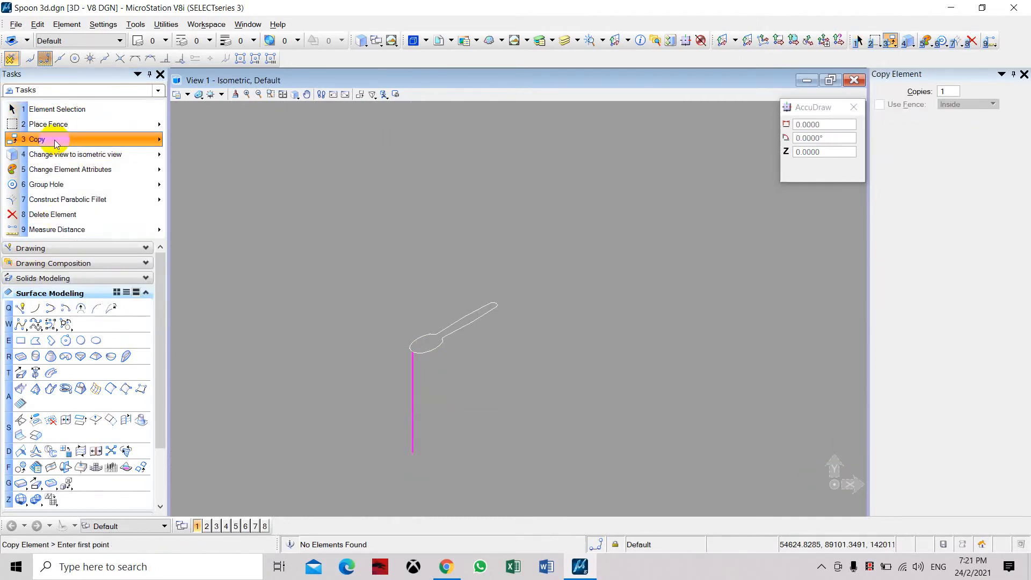
pyautogui.click(414, 351)
pyautogui.scroll(5, 419, 354)
pyautogui.press('Escape')
# Copy the vertical line from its upper end onto both long sides of the bowl at its widest point.
pyautogui.moveTo(308, 368); pyautogui.dragTo(218, 421)
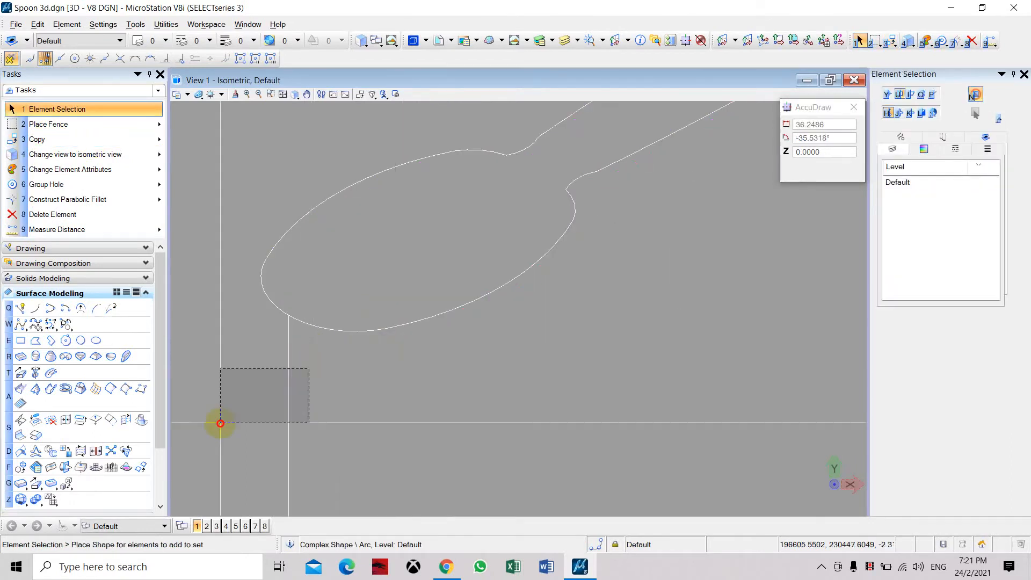
pyautogui.click(78, 140)
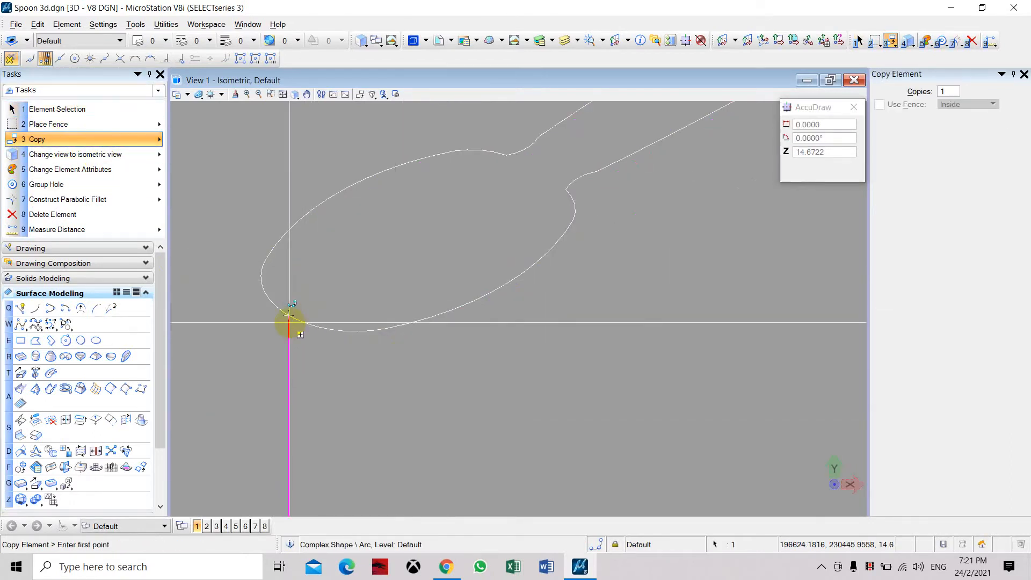
pyautogui.click(289, 316)
pyautogui.click(498, 289)
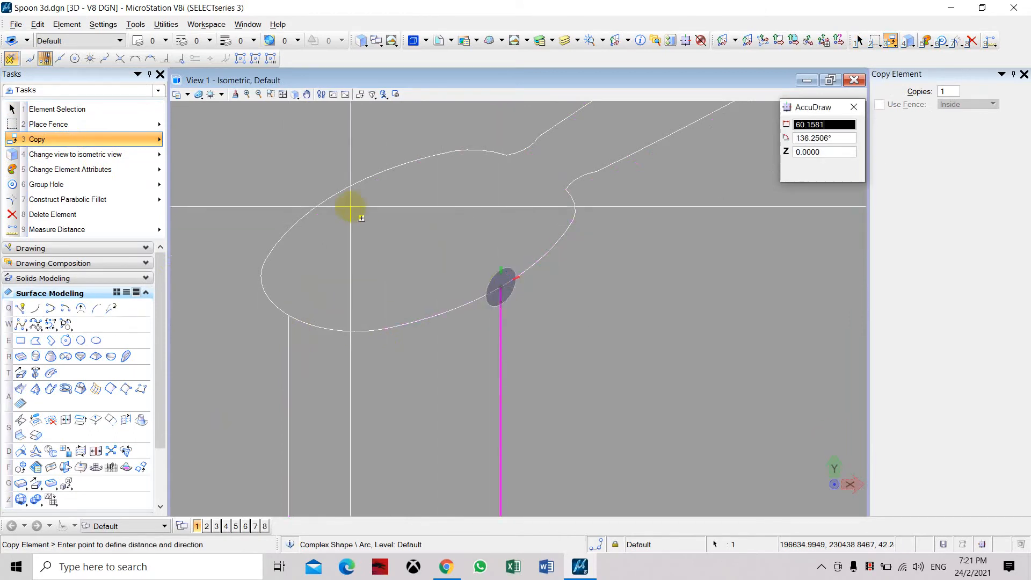
pyautogui.scroll(-4, 346, 289)
# Place further copies of the vertical line at the handle's end and at the neck's centre, about 156 mm back along the spoon's axis.
pyautogui.scroll(5, 380, 267)
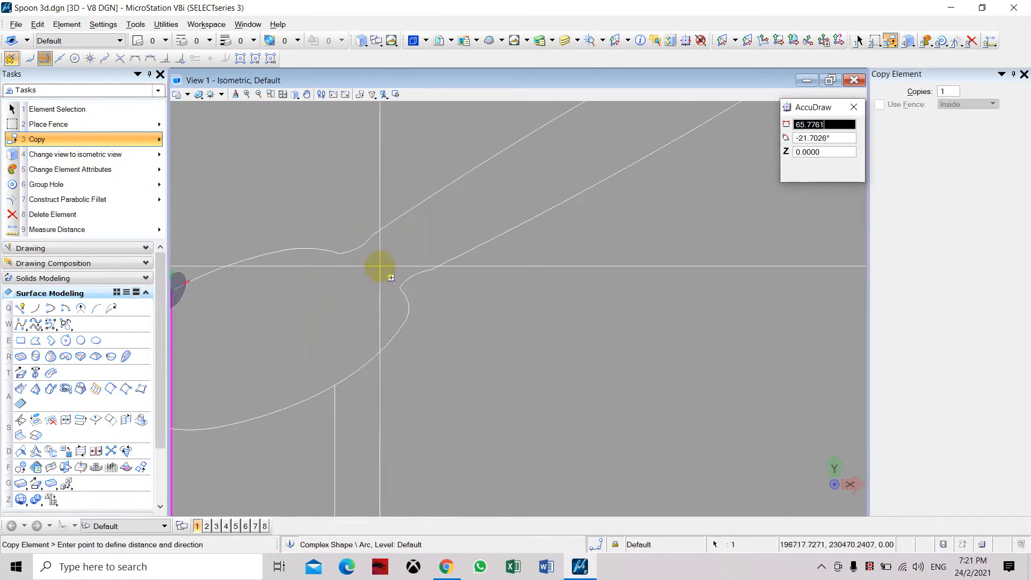
pyautogui.scroll(-5, 515, 204)
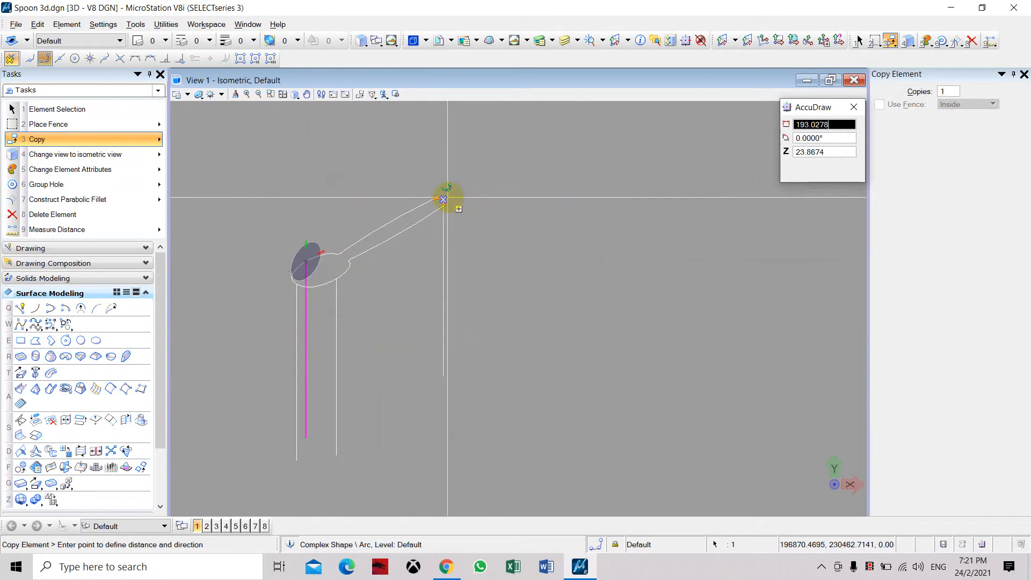
pyautogui.scroll(7, 357, 271)
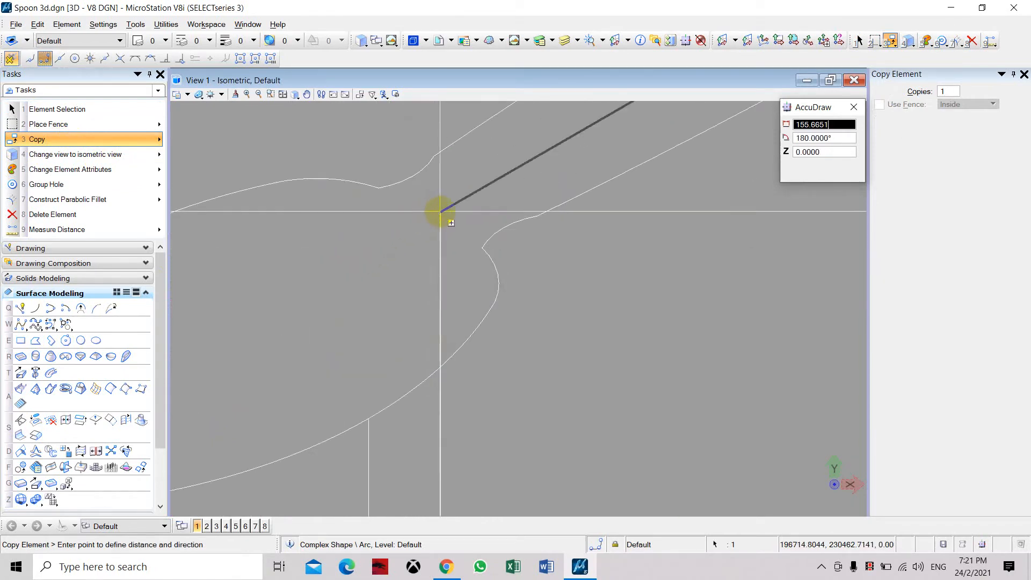
pyautogui.press('Escape')
pyautogui.keyDown('shift'); pyautogui.moveTo(450, 222); pyautogui.dragTo(443, 254, button='middle'); pyautogui.keyUp('shift')
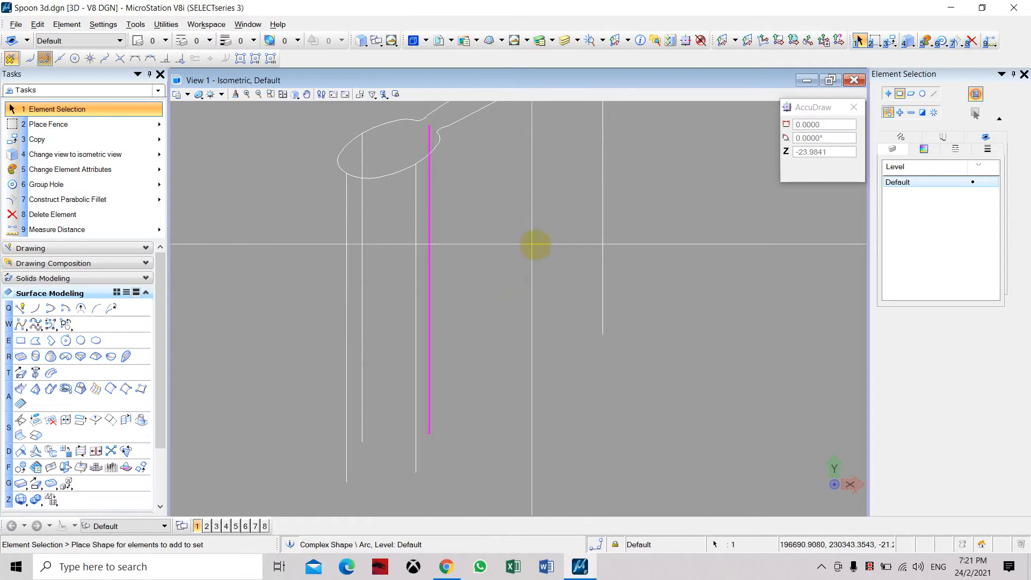
pyautogui.scroll(-2, 347, 340)
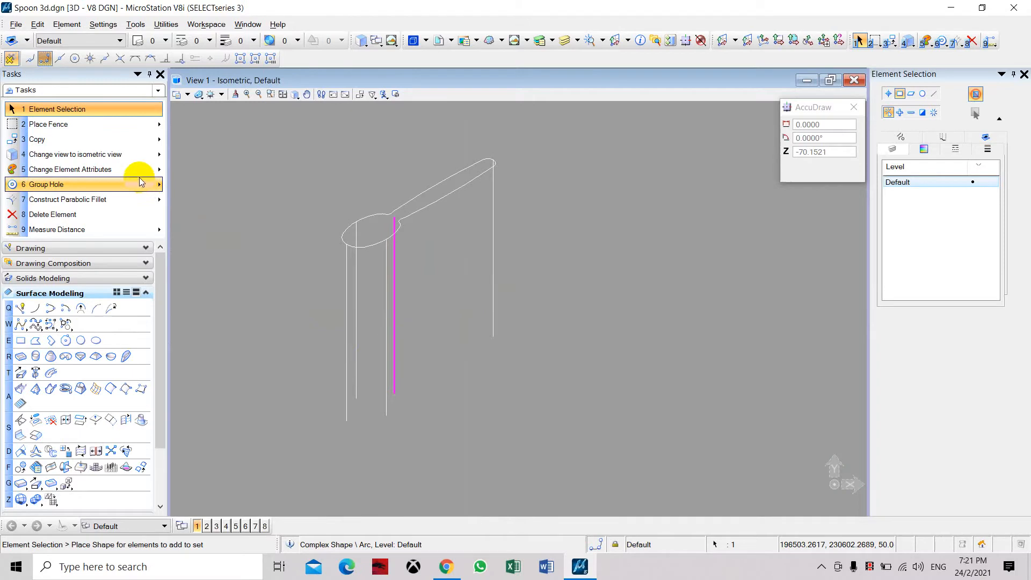
# Change the view to front so the vertical guide lines show side by side.
pyautogui.click(142, 158)
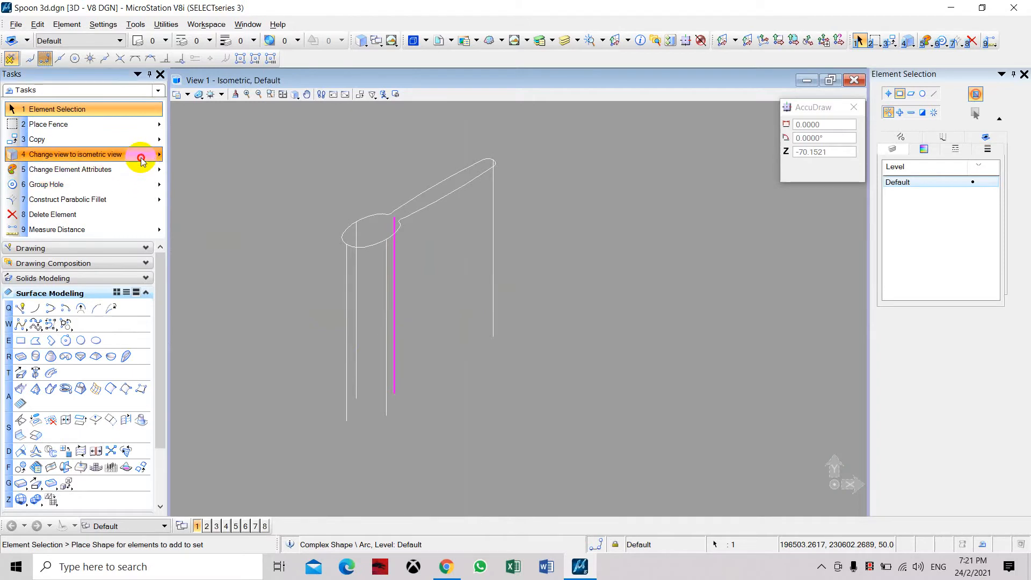
pyautogui.moveTo(253, 241)
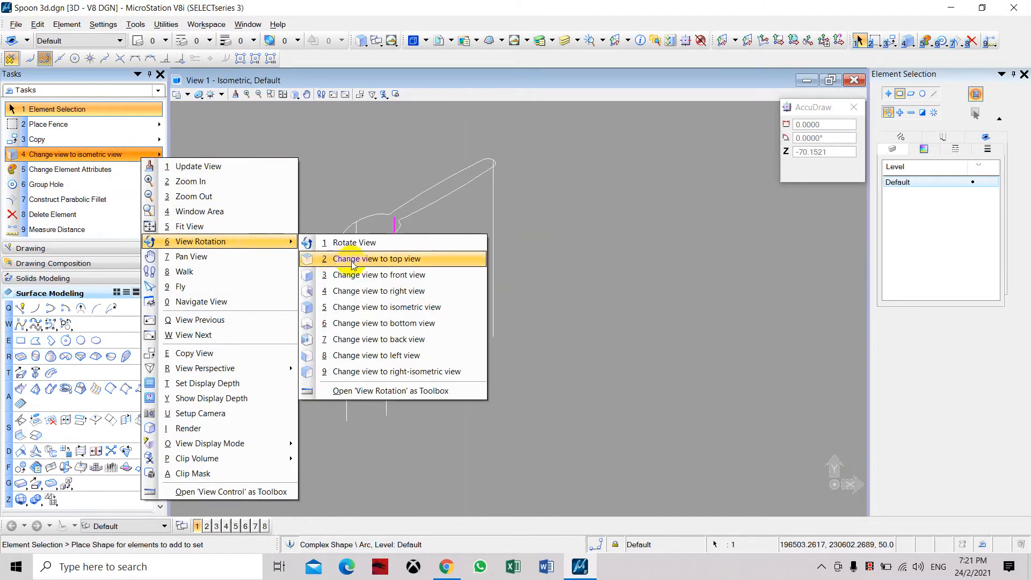
pyautogui.click(389, 275)
pyautogui.scroll(2, 437, 260)
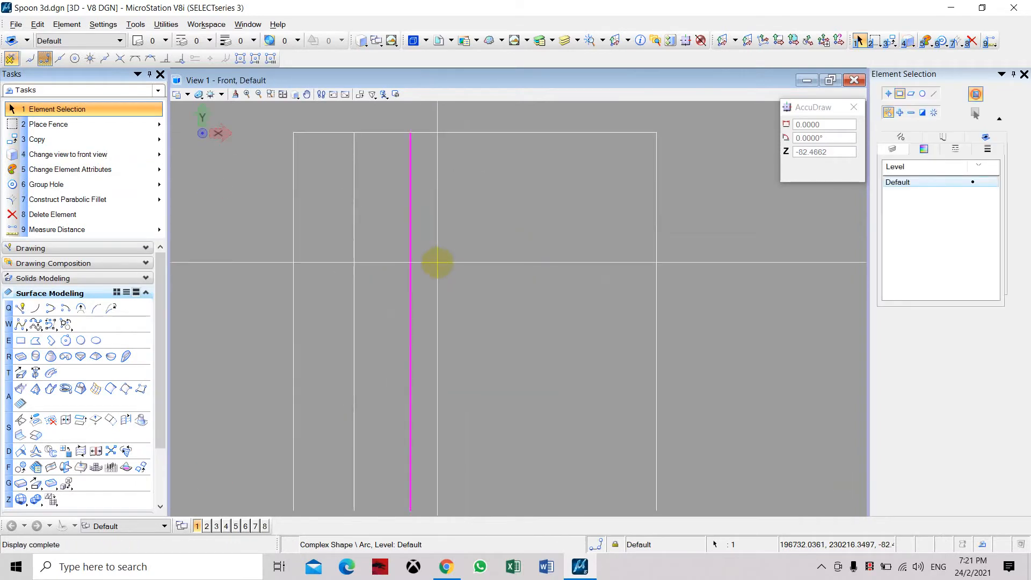
# Place a downward-bulging Start, End, Mid arc spanning about 74 mm horizontally from the tip's guide line to the neck's guide line.
pyautogui.click(35, 309)
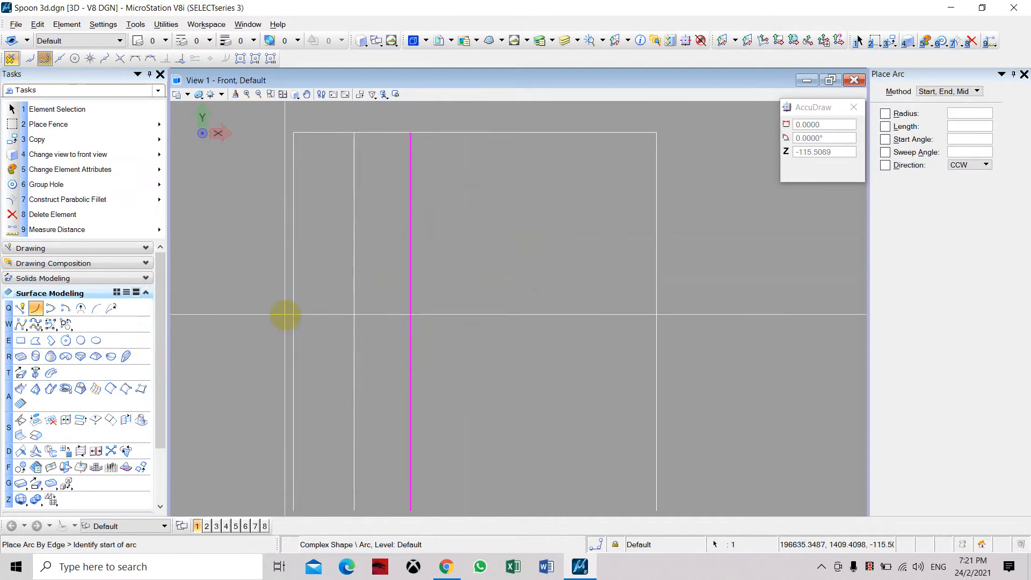
pyautogui.click(293, 322)
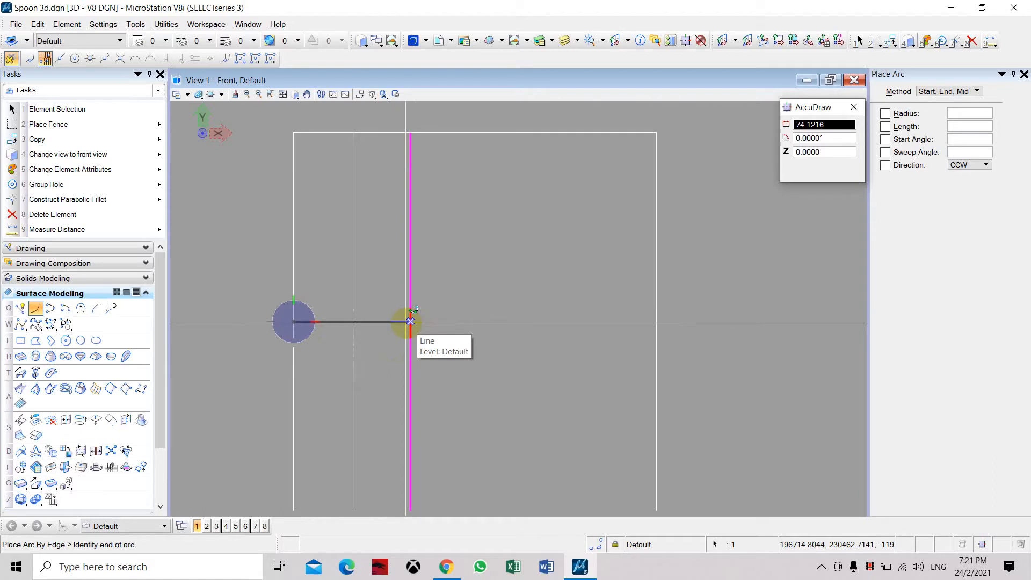
pyautogui.click(410, 321)
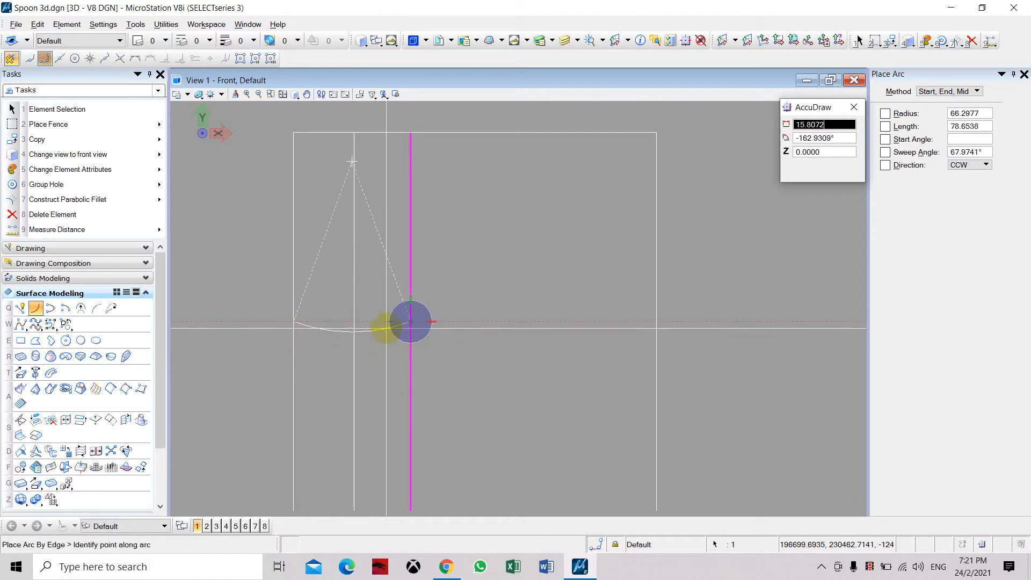
pyautogui.click(386, 331)
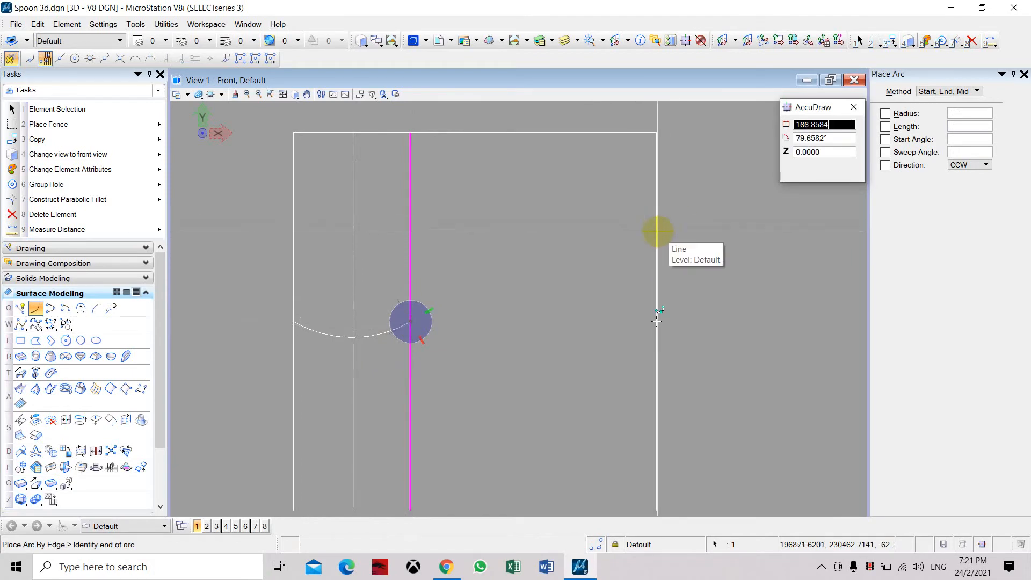
# Using the Nearest snap, place a slightly upward-bulging arc about 165 mm long from the neck's guide line to the handle end's guide line.
pyautogui.click(597, 545)
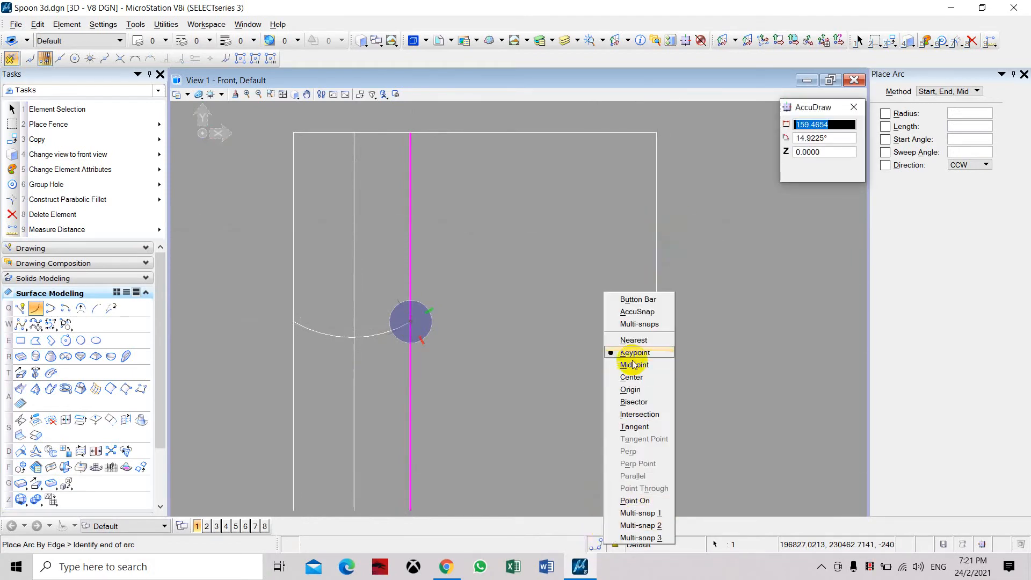
pyautogui.click(636, 339)
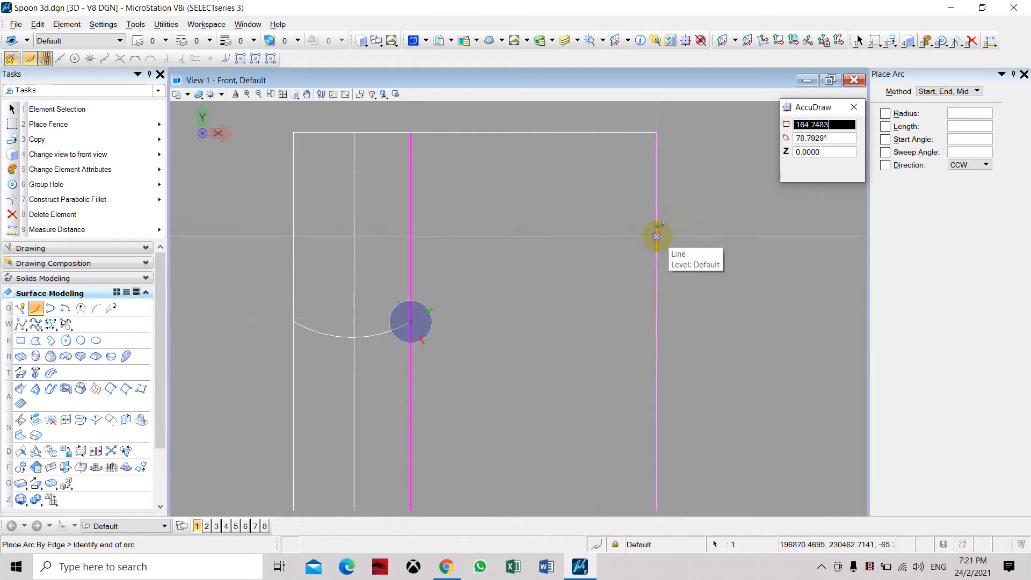
pyautogui.click(656, 236)
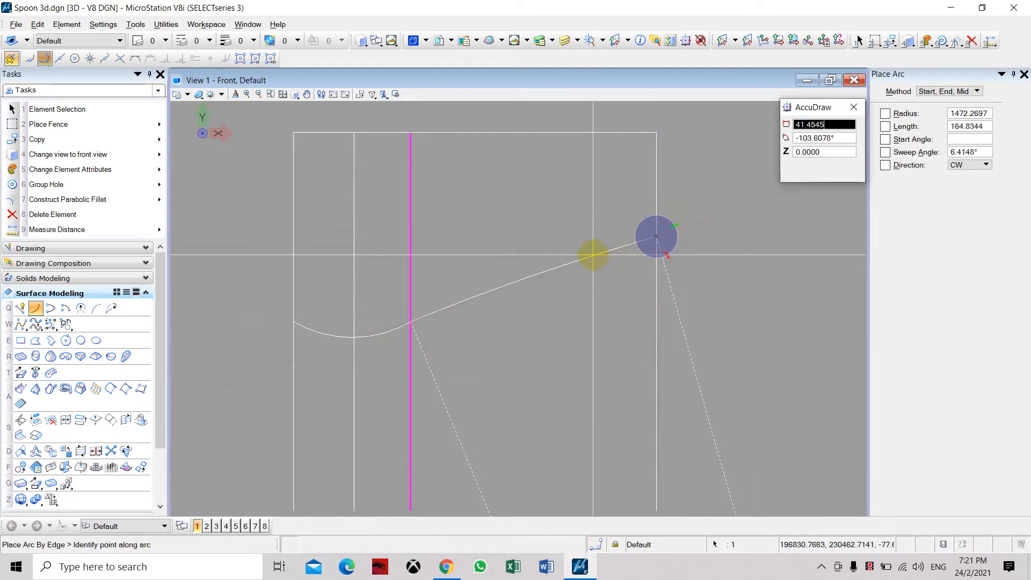
pyautogui.click(593, 253)
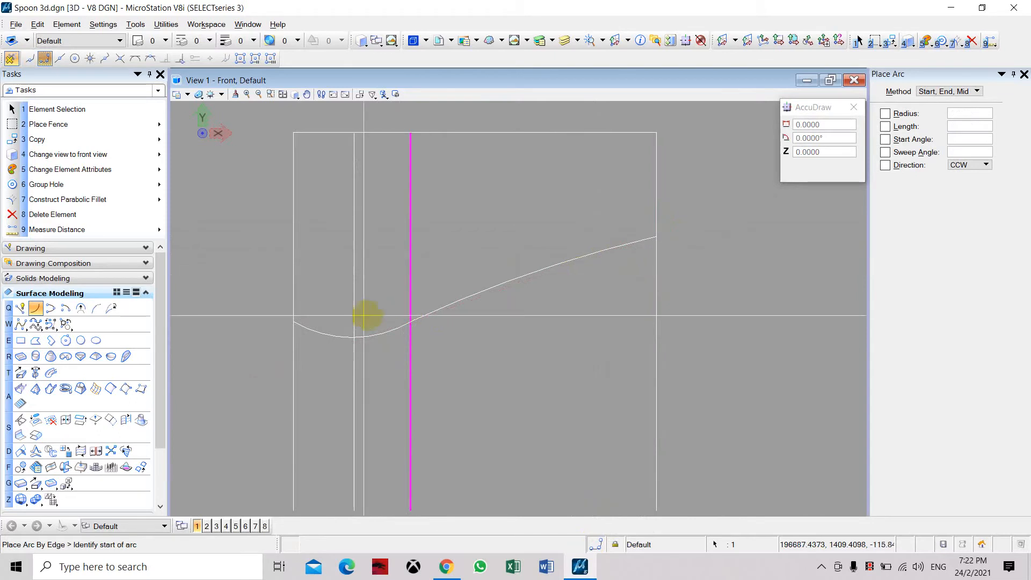
# Extend the profile past the tip's guide line with a short arc about 5 mm long, starting from the bowl arc's end.
pyautogui.click(293, 321)
pyautogui.scroll(2, 293, 321)
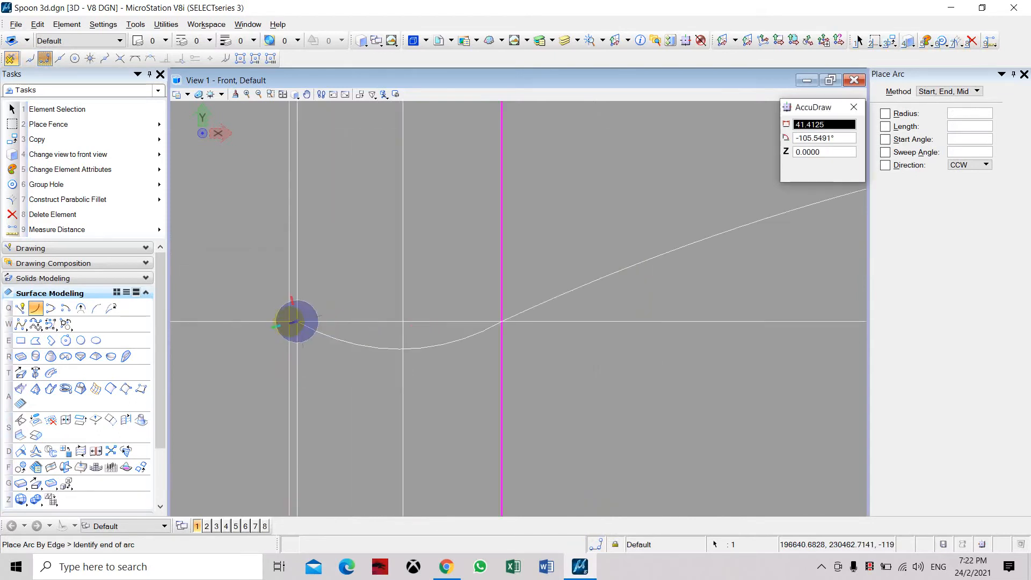
pyautogui.scroll(2, 290, 310)
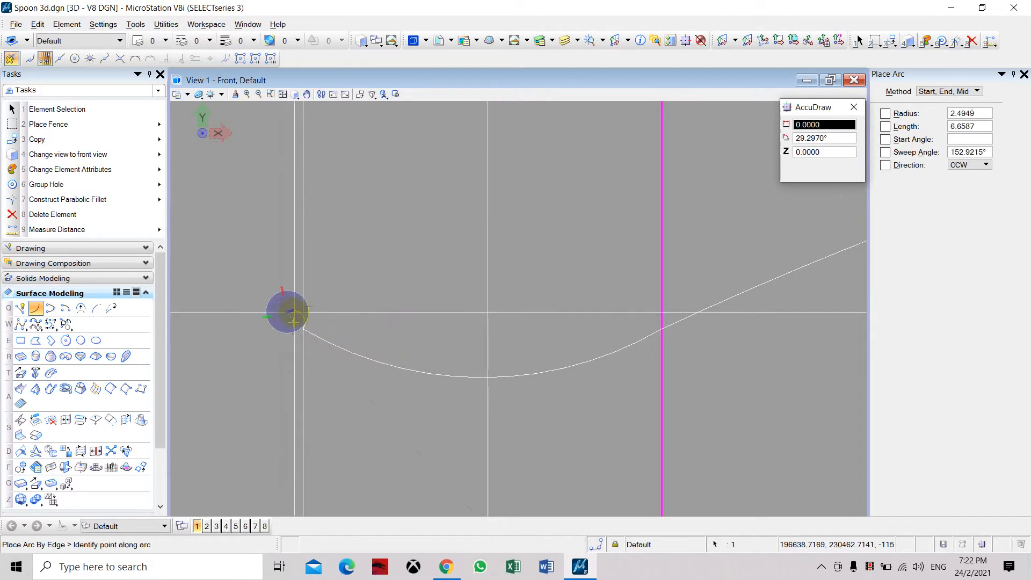
pyautogui.scroll(2, 289, 315)
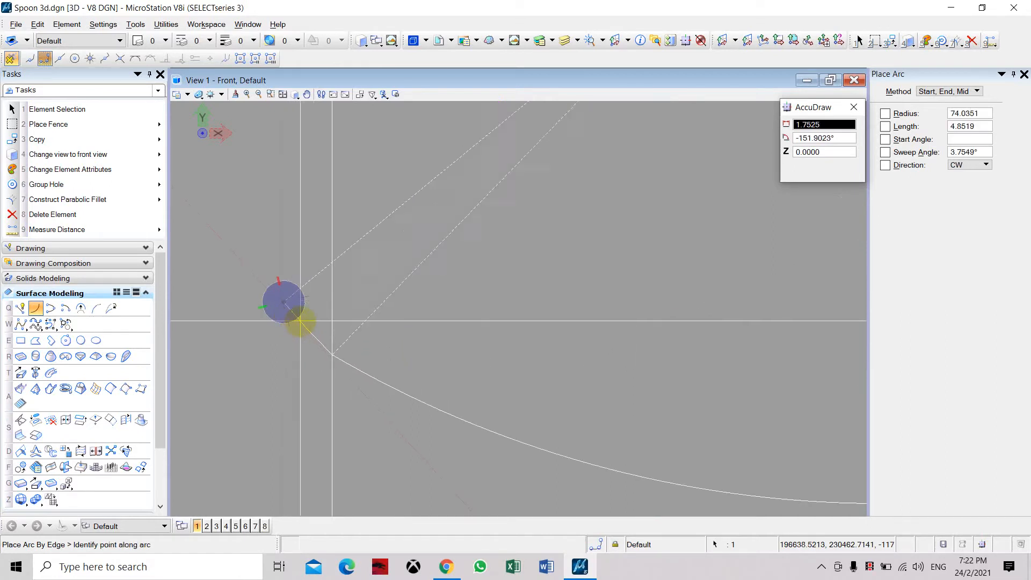
pyautogui.click(297, 323)
pyautogui.scroll(-3, 247, 309)
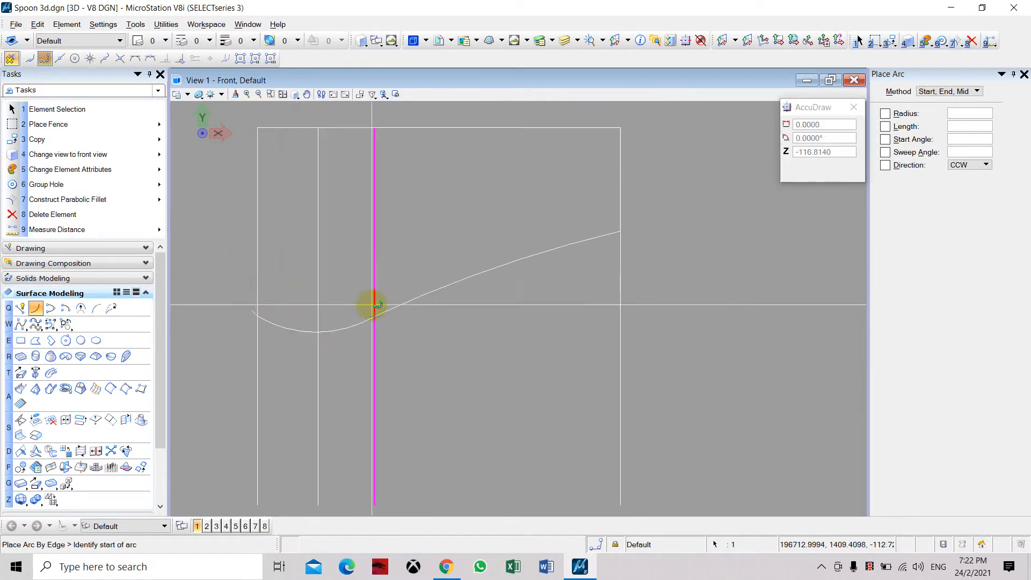
# Extend the profile past the handle end's guide line with a short arc about 4 mm long, starting from the handle arc's end.
pyautogui.click(620, 231)
pyautogui.scroll(3, 635, 226)
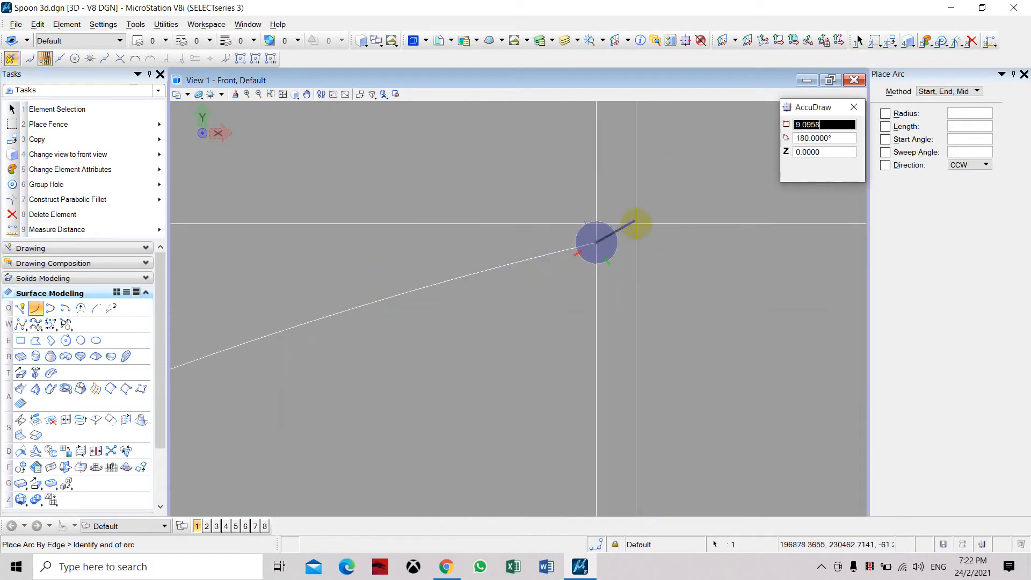
pyautogui.scroll(2, 637, 232)
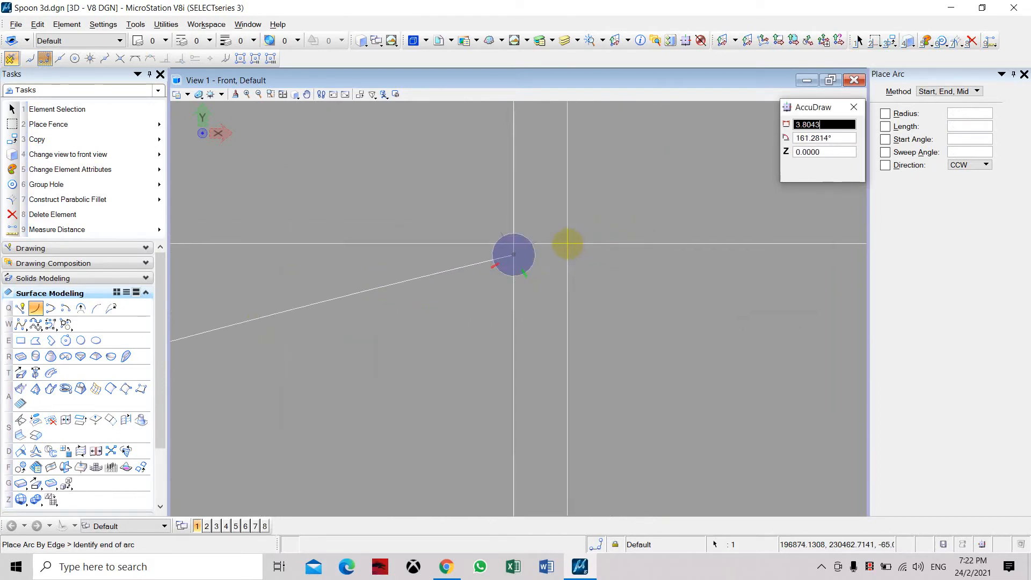
pyautogui.scroll(5, 547, 245)
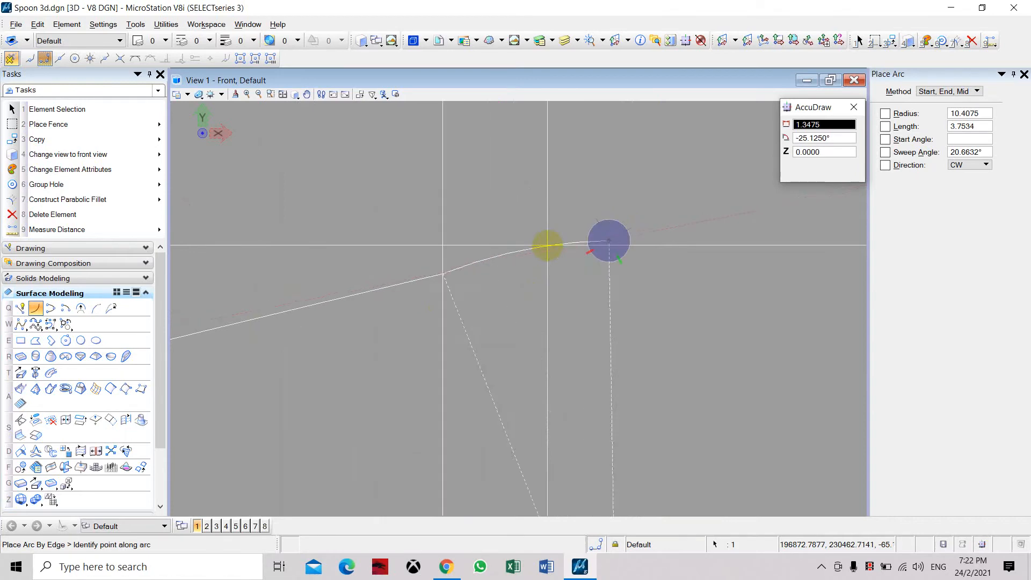
pyautogui.click(541, 265)
pyautogui.scroll(-5, 594, 247)
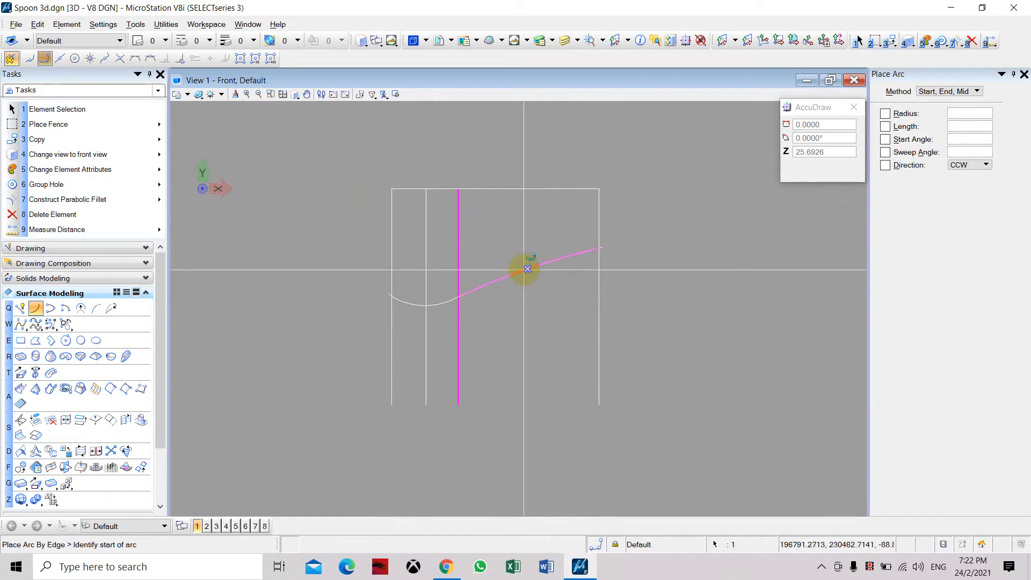
# In the isometric view, place an arc about 53 mm long between the bowl's two side guide lines, passing through the bowl's profile arc.
pyautogui.click(124, 160)
pyautogui.moveTo(231, 240)
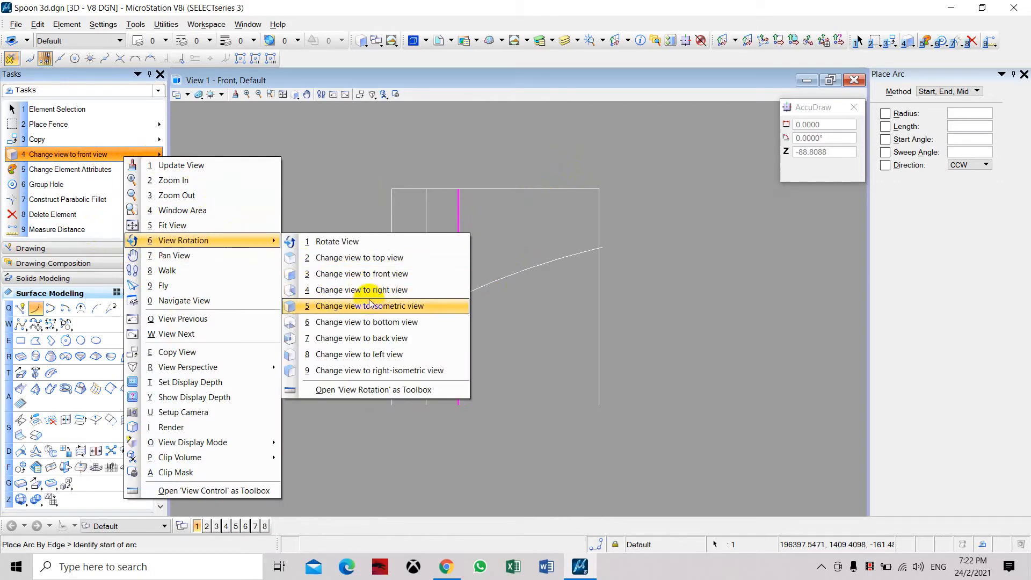
pyautogui.click(370, 305)
pyautogui.scroll(5, 458, 350)
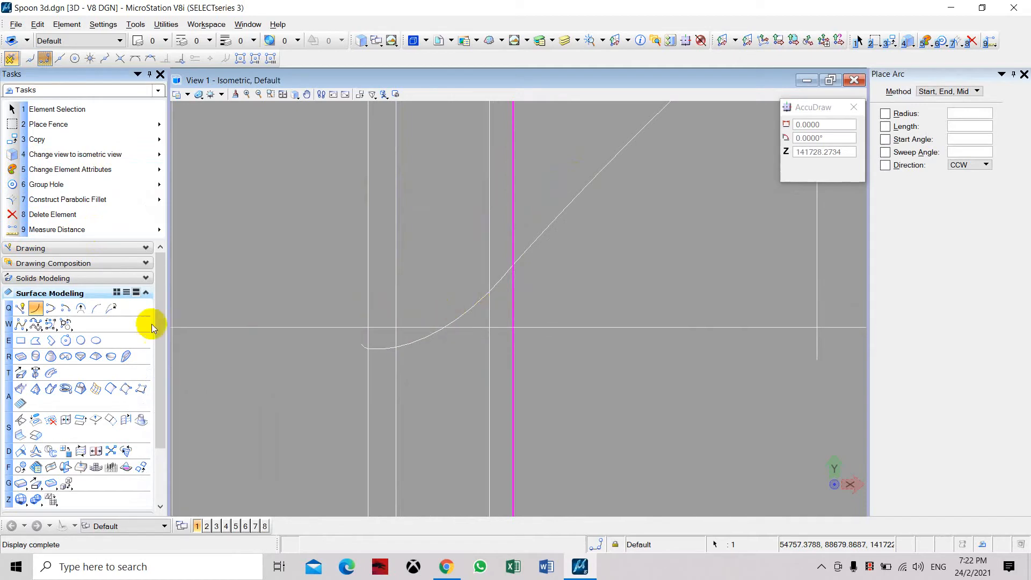
pyautogui.click(36, 310)
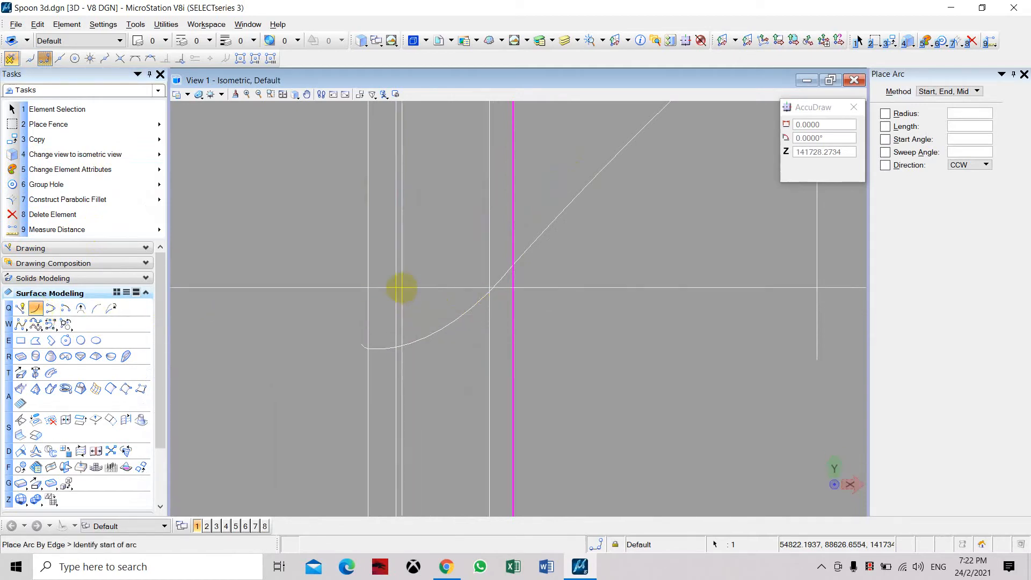
pyautogui.click(396, 278)
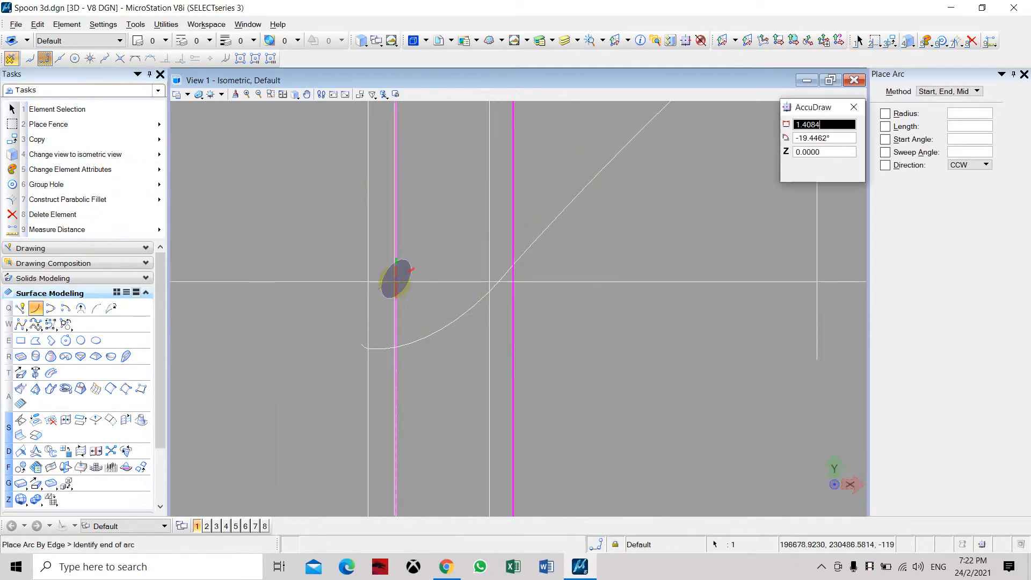
pyautogui.click(489, 332)
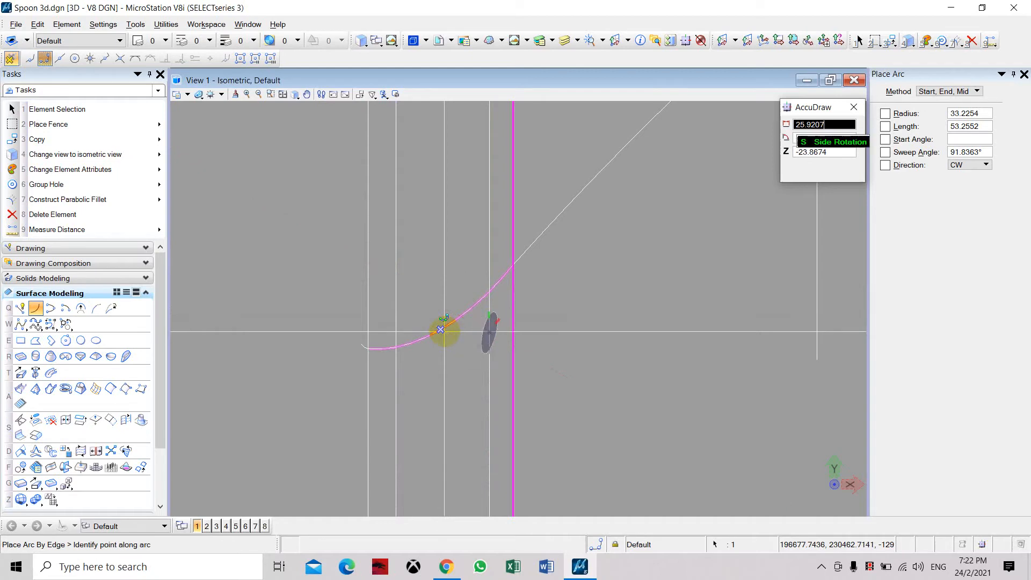
pyautogui.click(440, 329)
pyautogui.scroll(-3, 502, 299)
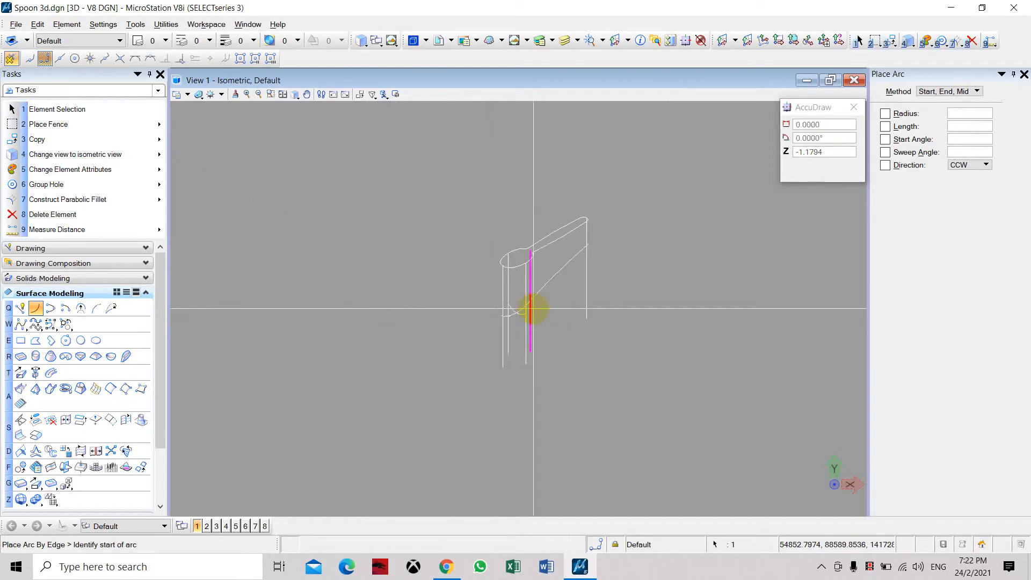
# Draw a straight line about 18 mm long across the spoon's axis, starting at the handle end of the side profile.
pyautogui.scroll(5, 523, 294)
pyautogui.scroll(-7, 491, 312)
pyautogui.scroll(2, 500, 295)
pyautogui.scroll(5, 499, 276)
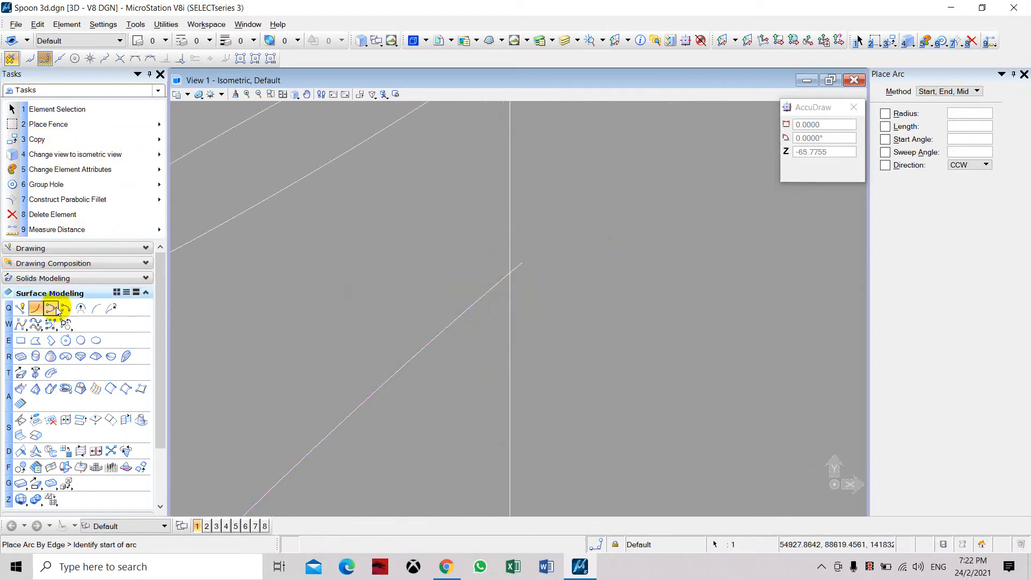
pyautogui.click(21, 308)
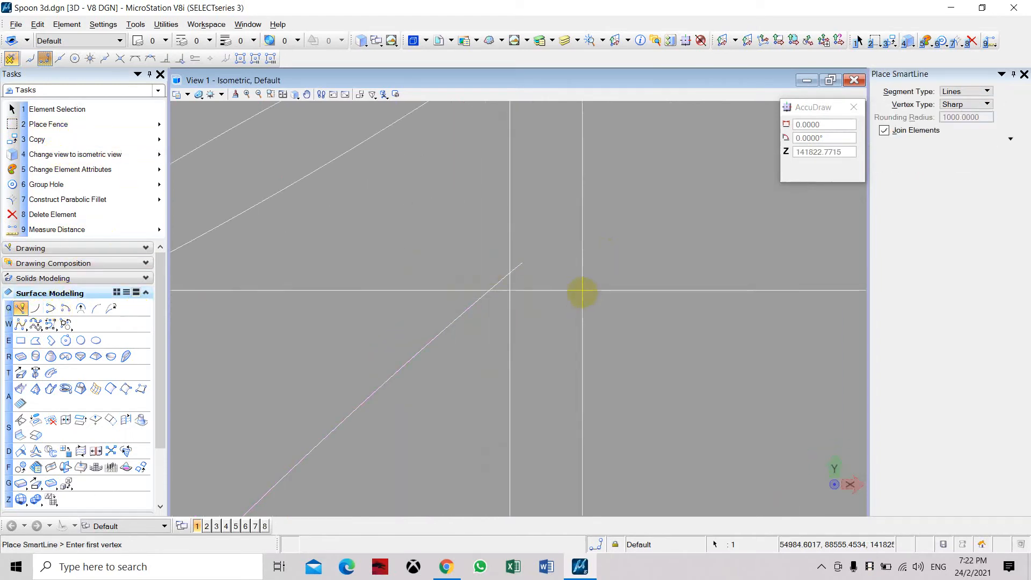
pyautogui.click(522, 262)
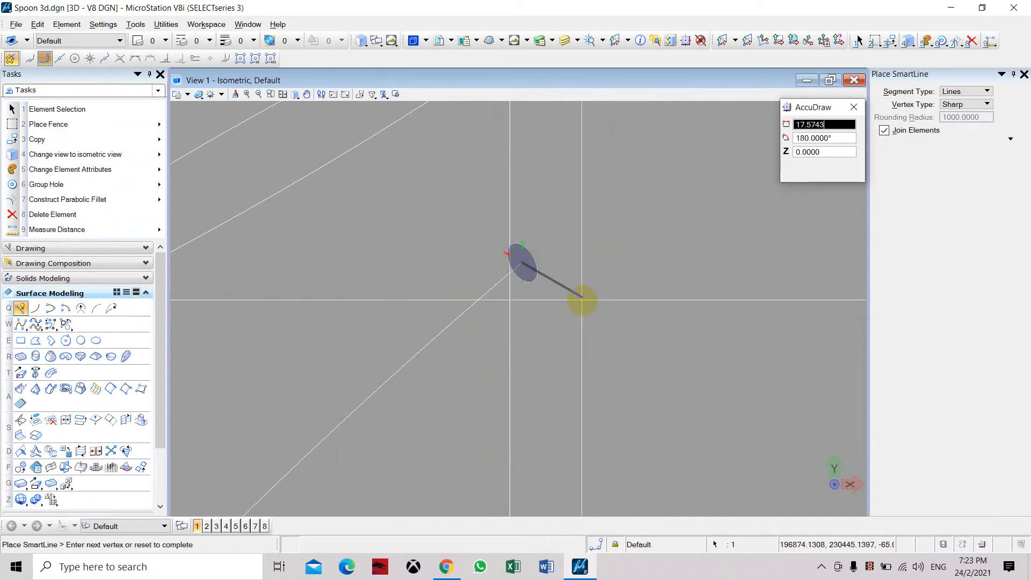
pyautogui.press('Escape')
# Move the short cross line by its midpoint onto the handle end of the side profile.
pyautogui.click(567, 299)
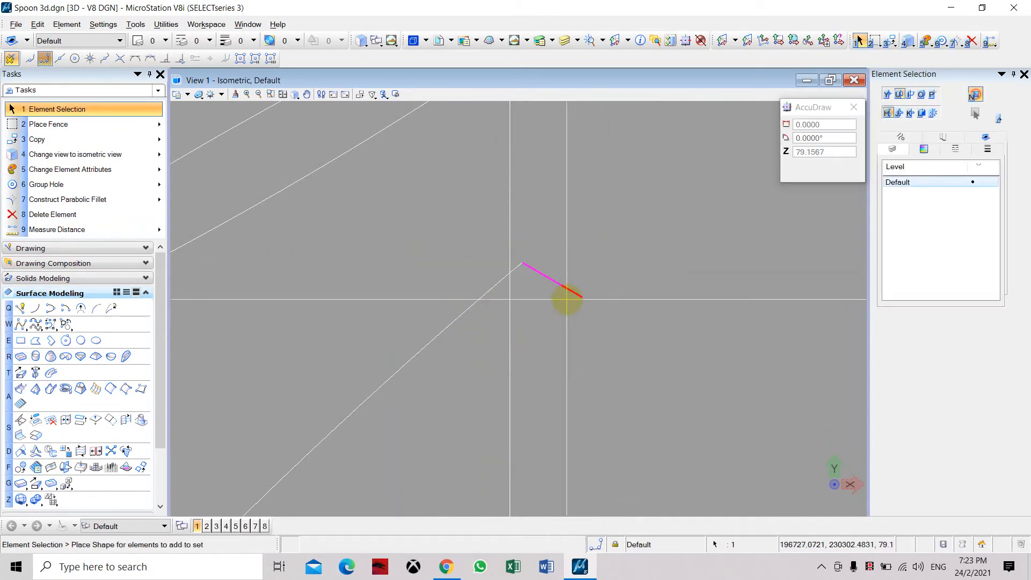
pyautogui.click(77, 144)
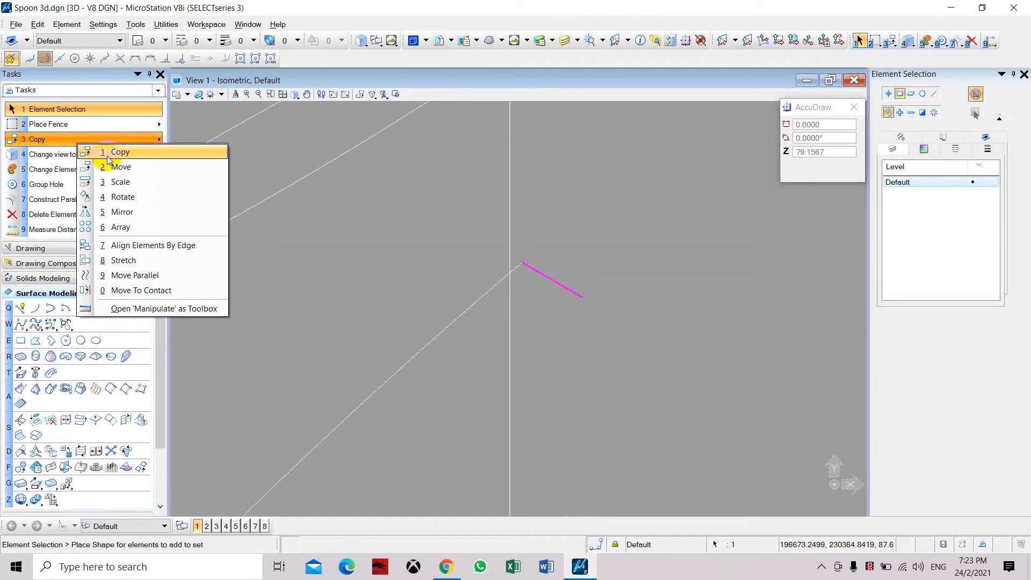
pyautogui.click(95, 166)
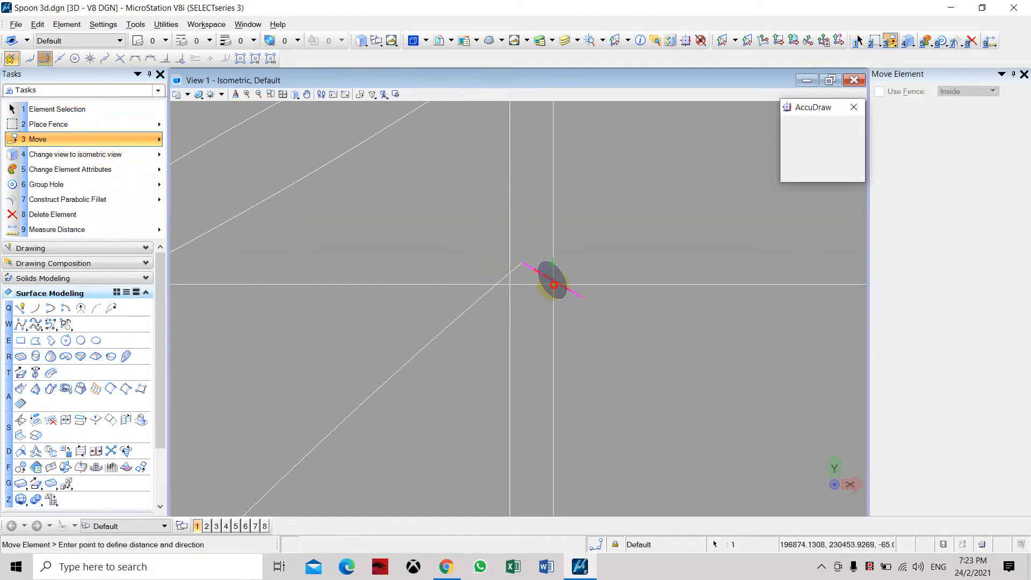
pyautogui.click(553, 284)
pyautogui.click(525, 263)
pyautogui.press('Escape')
# Delete all the vertical guide lines around the bowl, at the neck and at the handle's end.
pyautogui.scroll(-3, 577, 200)
pyautogui.scroll(-3, 606, 217)
pyautogui.scroll(5, 605, 286)
pyautogui.moveTo(614, 259); pyautogui.dragTo(511, 324)
pyautogui.moveTo(436, 384); pyautogui.dragTo(260, 445)
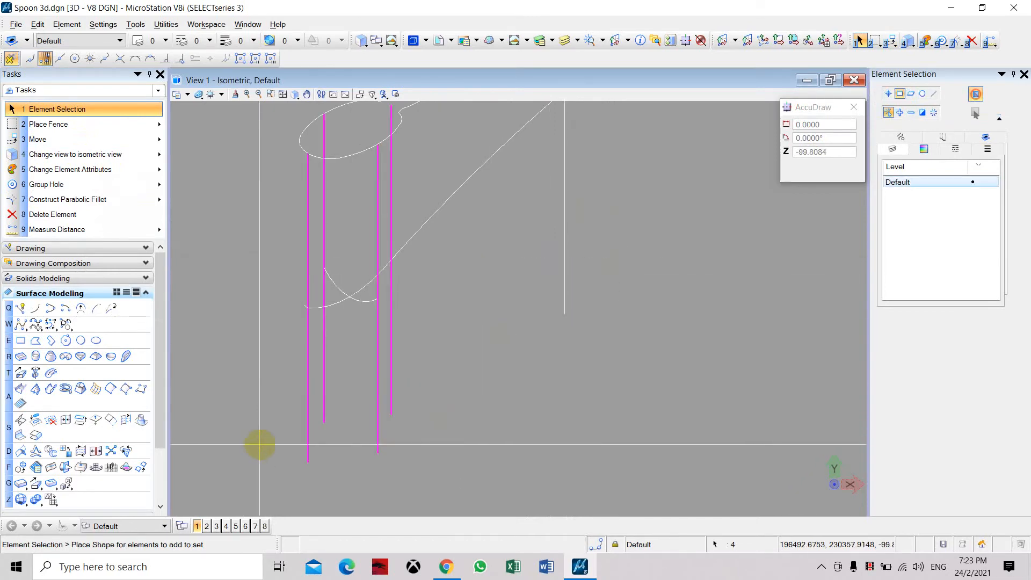
pyautogui.press('Delete')
pyautogui.moveTo(592, 269); pyautogui.dragTo(531, 307)
pyautogui.press('Delete')
pyautogui.scroll(-3, 461, 357)
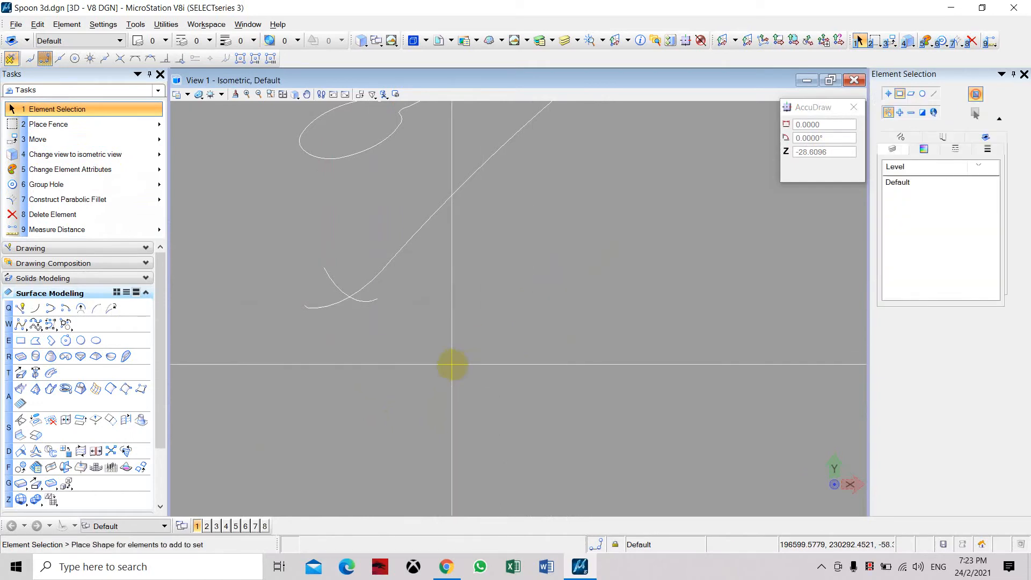
# Create a surface by extruding the bowl's cross arc along the bowl's side profile arc with Normal alignment.
pyautogui.scroll(3, 456, 354)
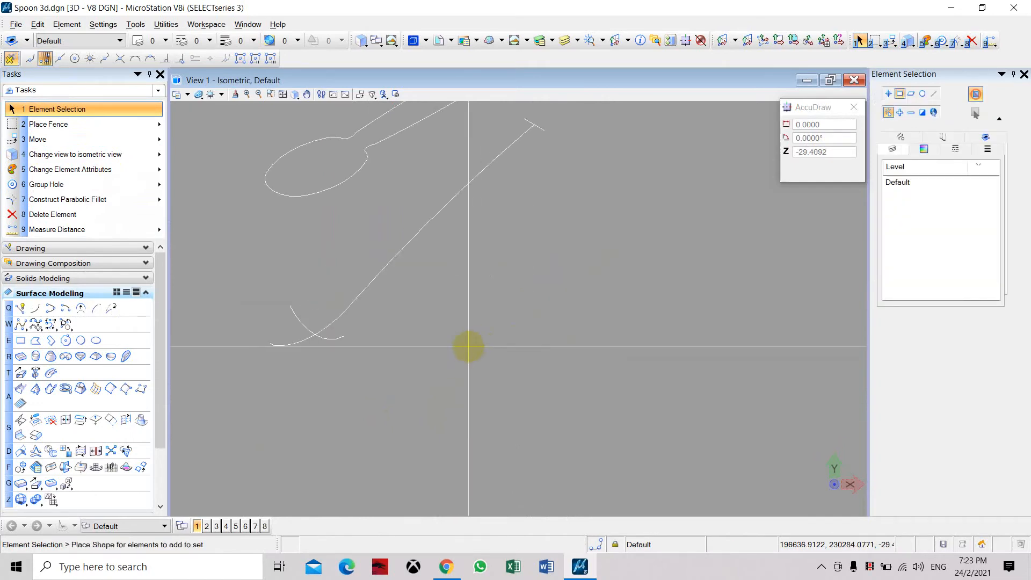
pyautogui.moveTo(370, 403); pyautogui.dragTo(370, 403, button='middle')
pyautogui.moveTo(449, 377); pyautogui.dragTo(449, 377, button='middle')
pyautogui.moveTo(520, 276); pyautogui.dragTo(493, 349, button='middle')
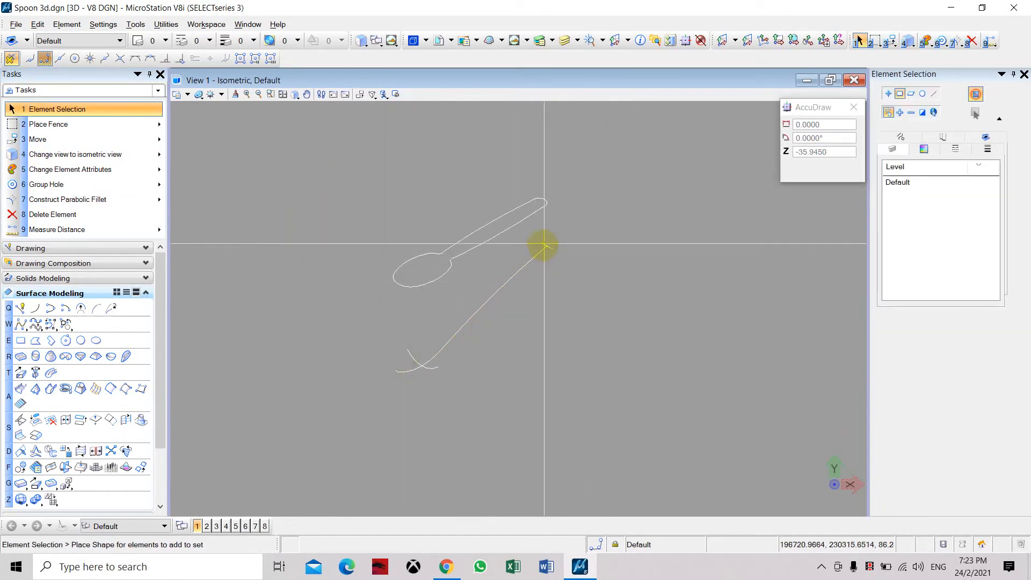
pyautogui.scroll(2, 432, 360)
pyautogui.scroll(5, 414, 360)
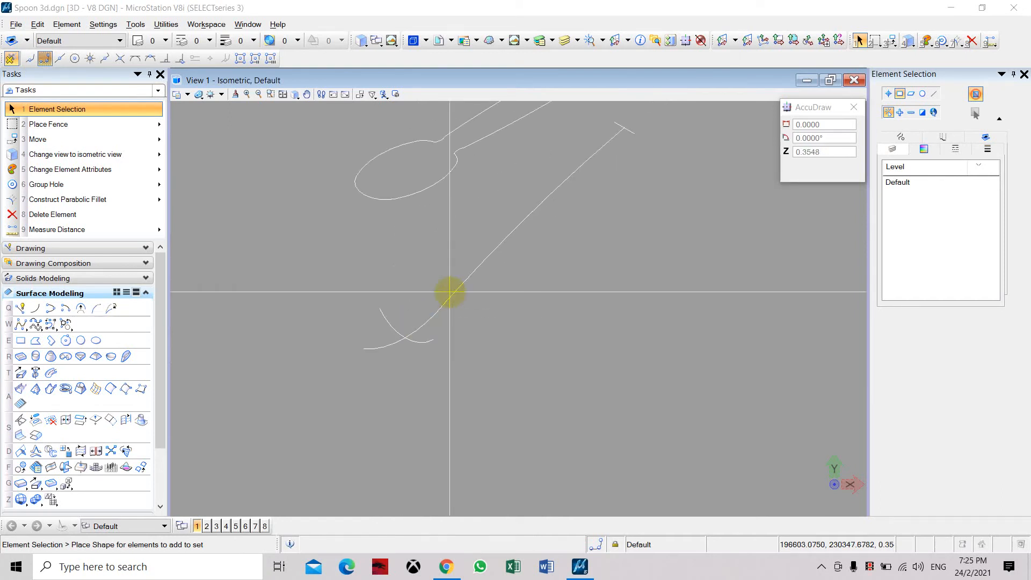
pyautogui.click(52, 373)
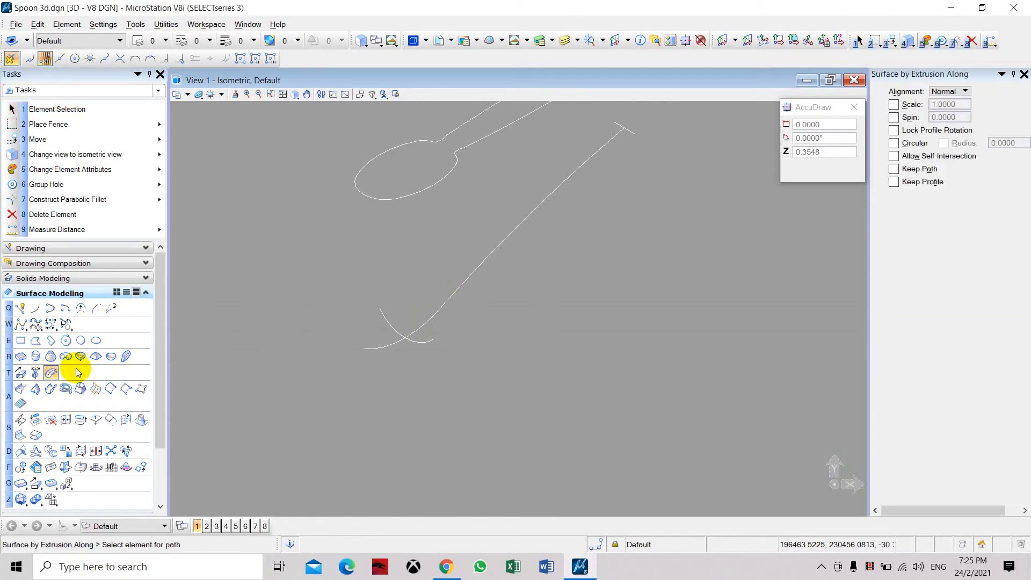
pyautogui.scroll(3, 410, 341)
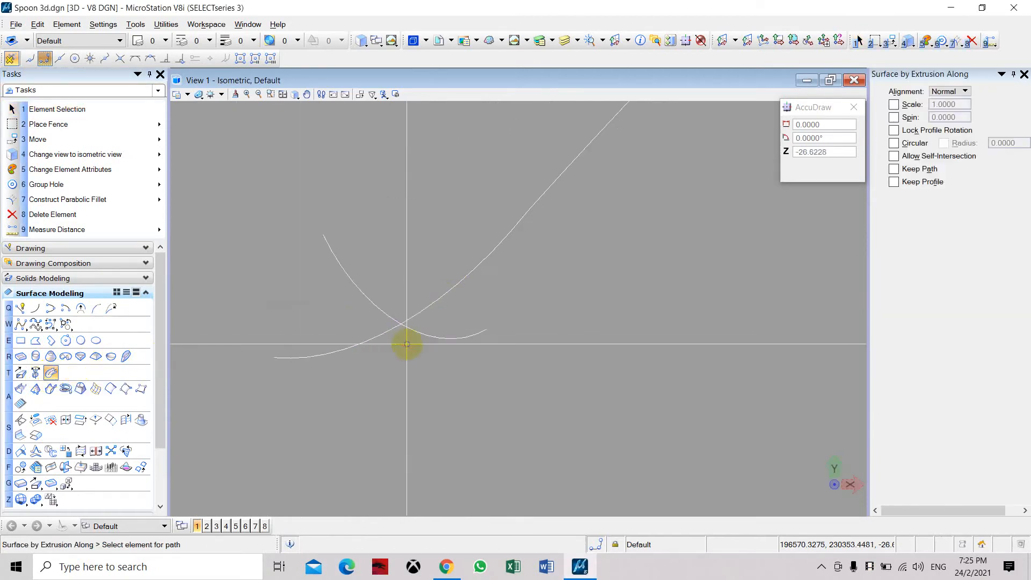
pyautogui.click(361, 341)
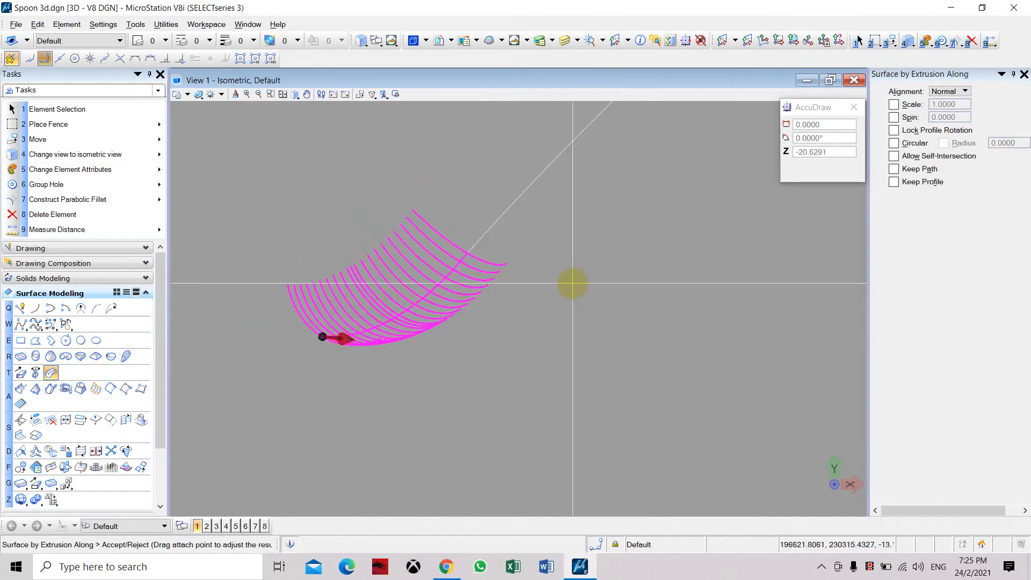
pyautogui.click(573, 283)
# Loft a surface from the bowl's neck-side edge to the short cross line at the handle end with Position continuity.
pyautogui.moveTo(590, 256); pyautogui.dragTo(509, 364, button='middle')
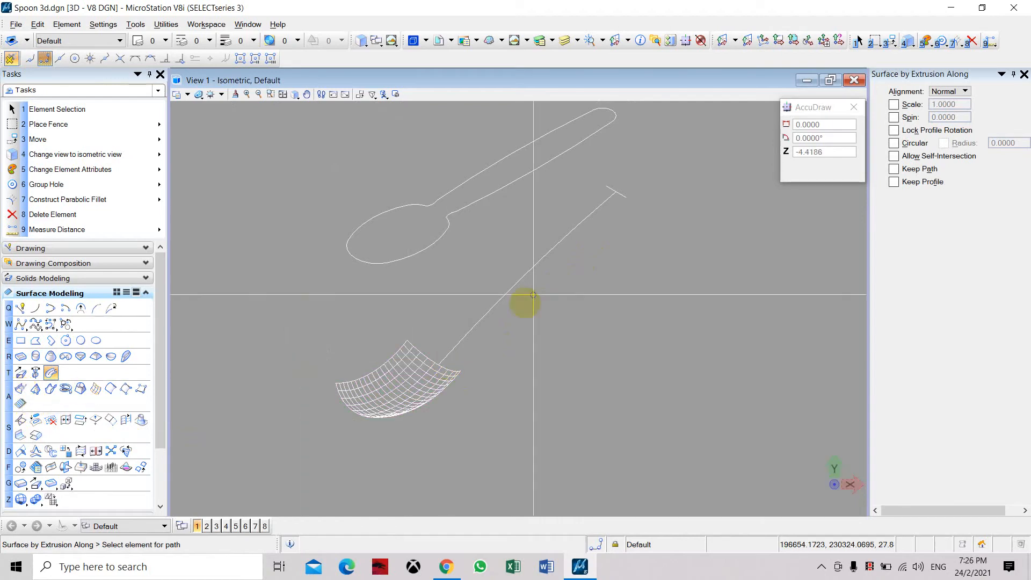
pyautogui.click(20, 389)
pyautogui.scroll(6, 444, 363)
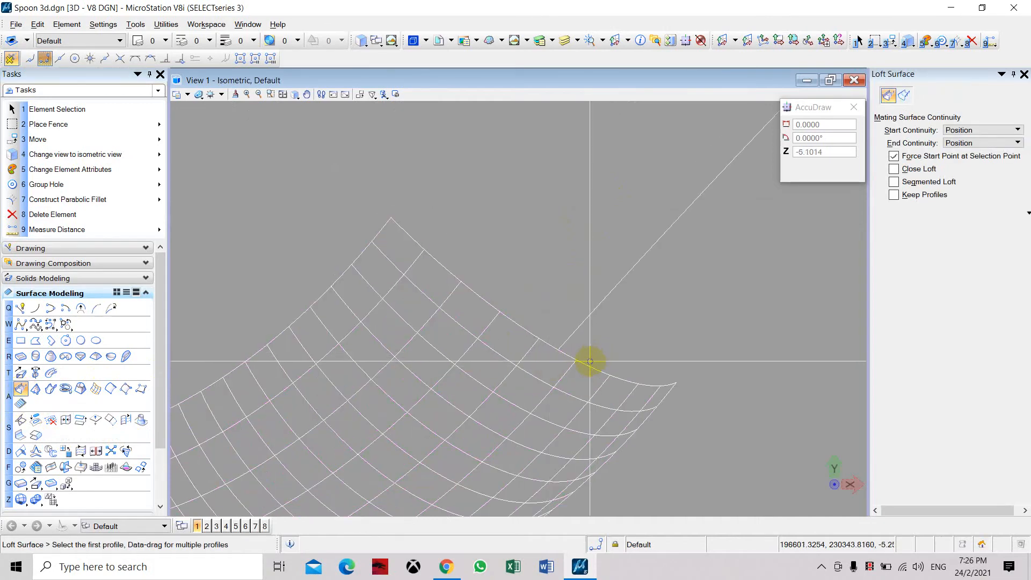
pyautogui.click(590, 361)
pyautogui.scroll(-6, 470, 339)
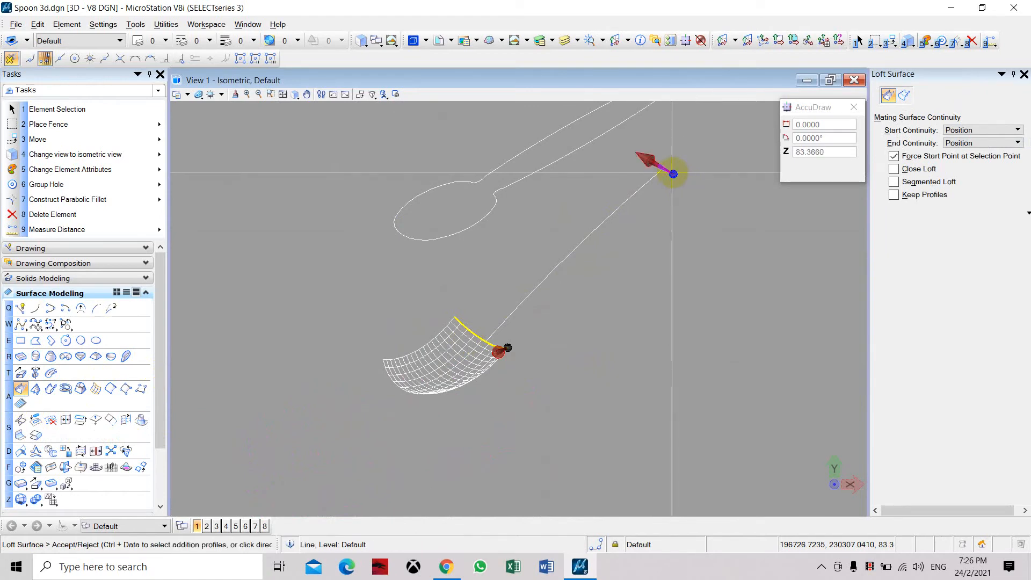
pyautogui.scroll(2, 668, 172)
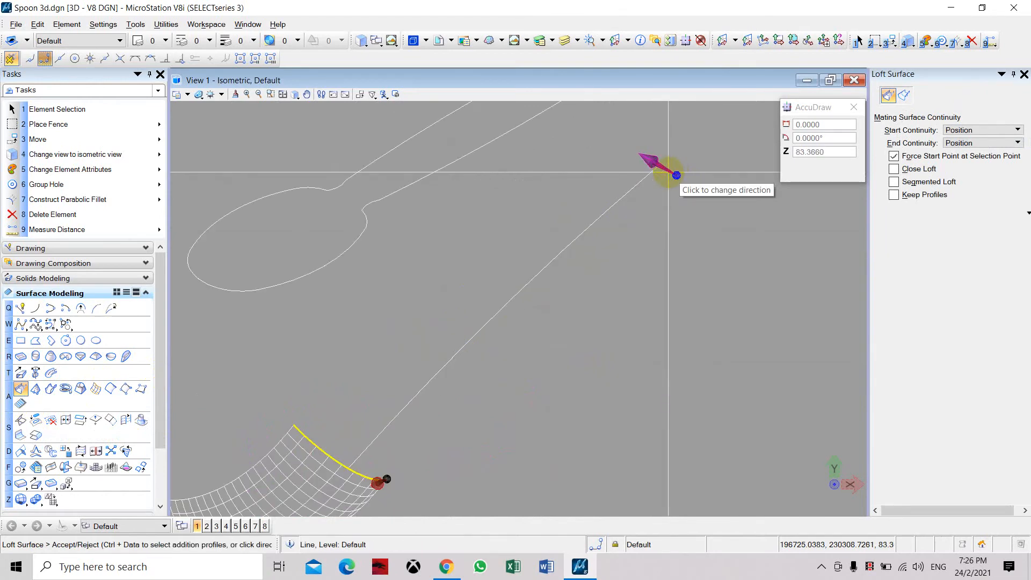
pyautogui.scroll(-5, 612, 280)
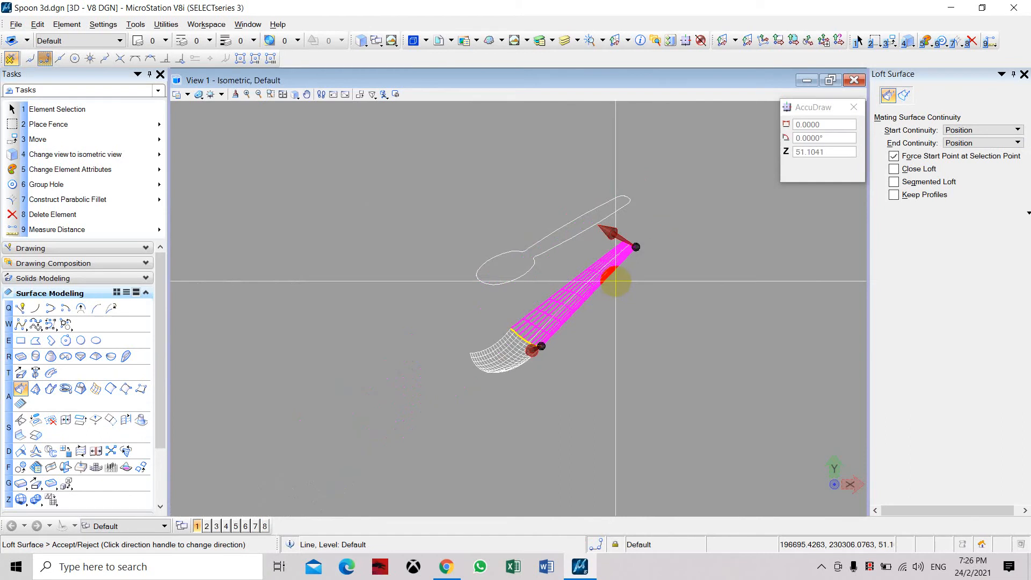
pyautogui.click(634, 279)
pyautogui.scroll(4, 629, 282)
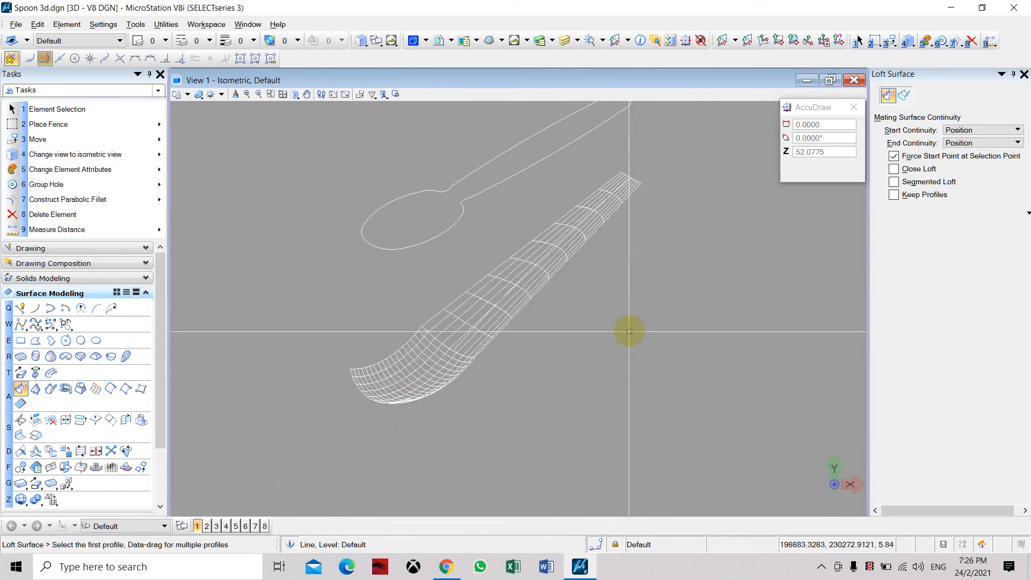
# Set the isometric view's display style to Smooth and inspect the bowl and handle surfaces.
pyautogui.click(189, 96)
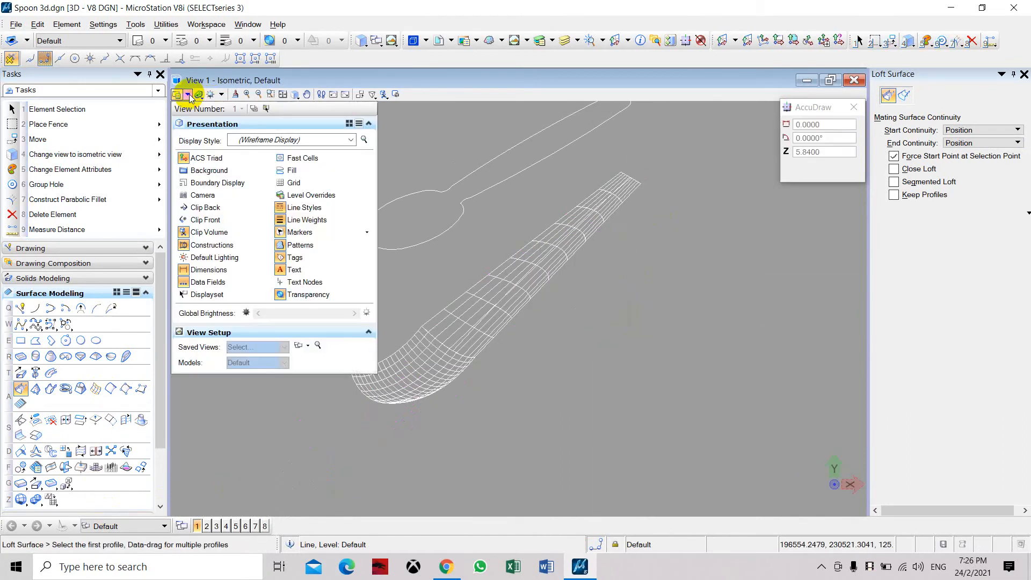
pyautogui.click(350, 140)
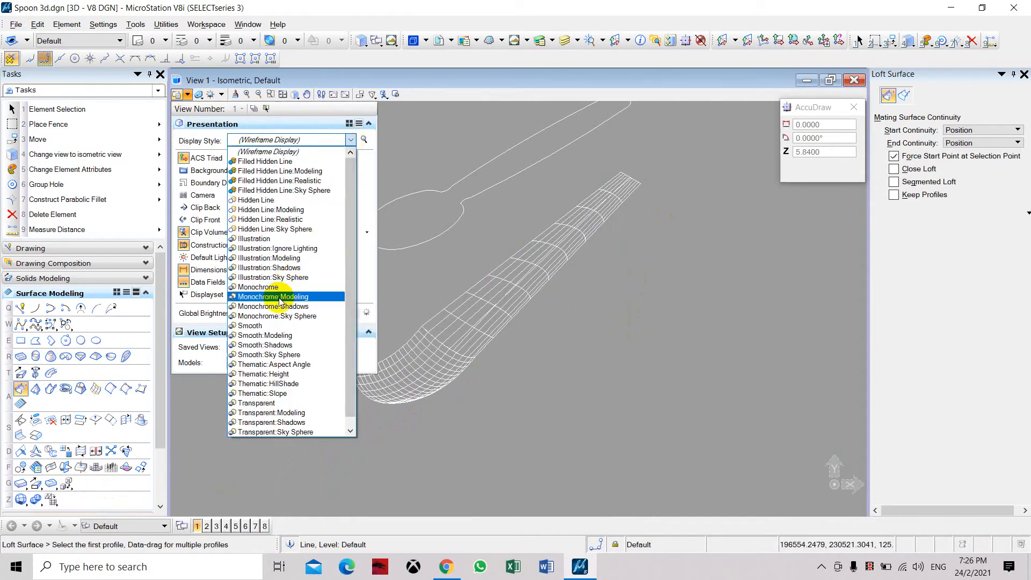
pyautogui.click(267, 327)
pyautogui.click(516, 308)
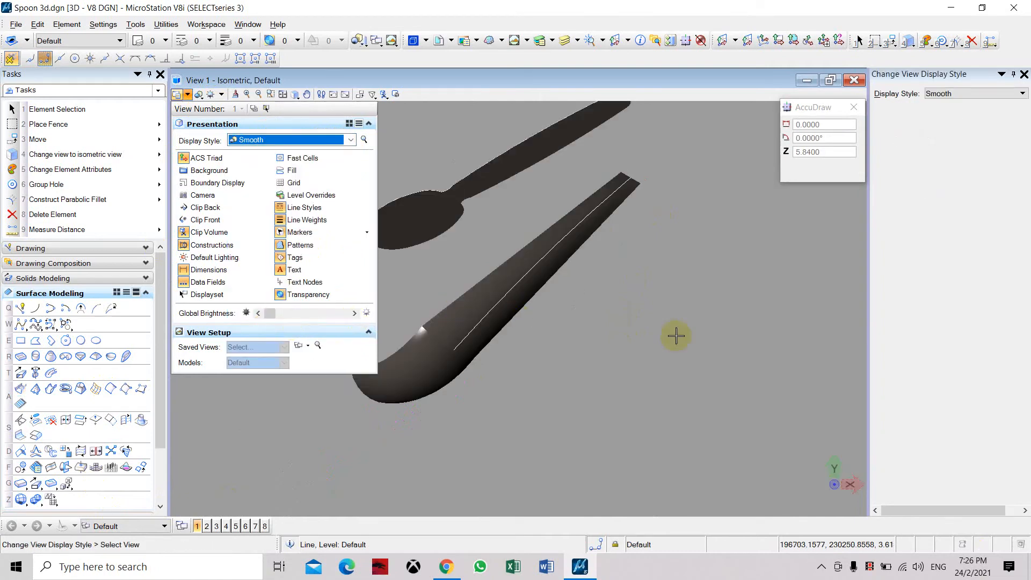
pyautogui.click(644, 322)
pyautogui.scroll(3, 532, 415)
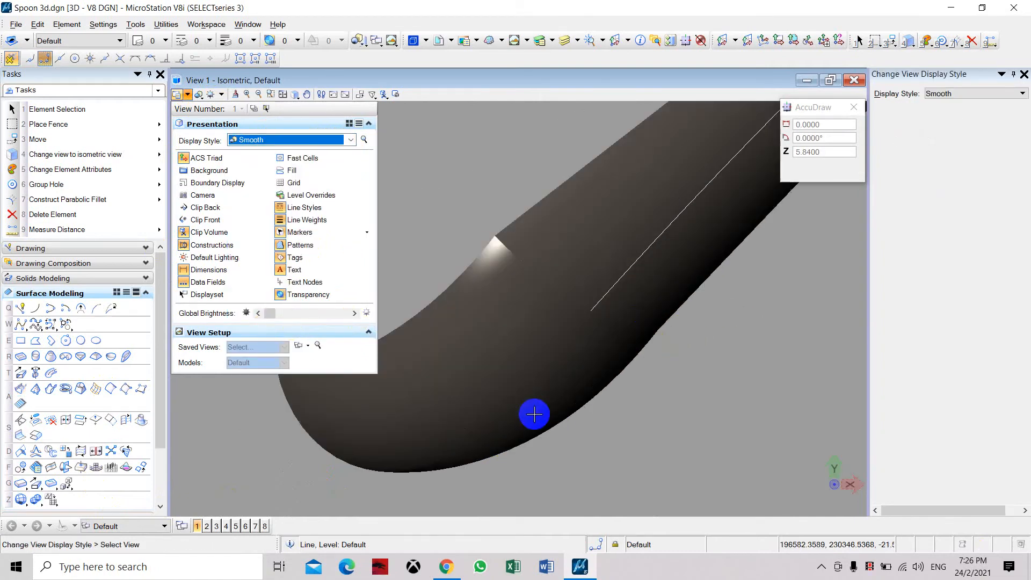
pyautogui.scroll(-3, 493, 274)
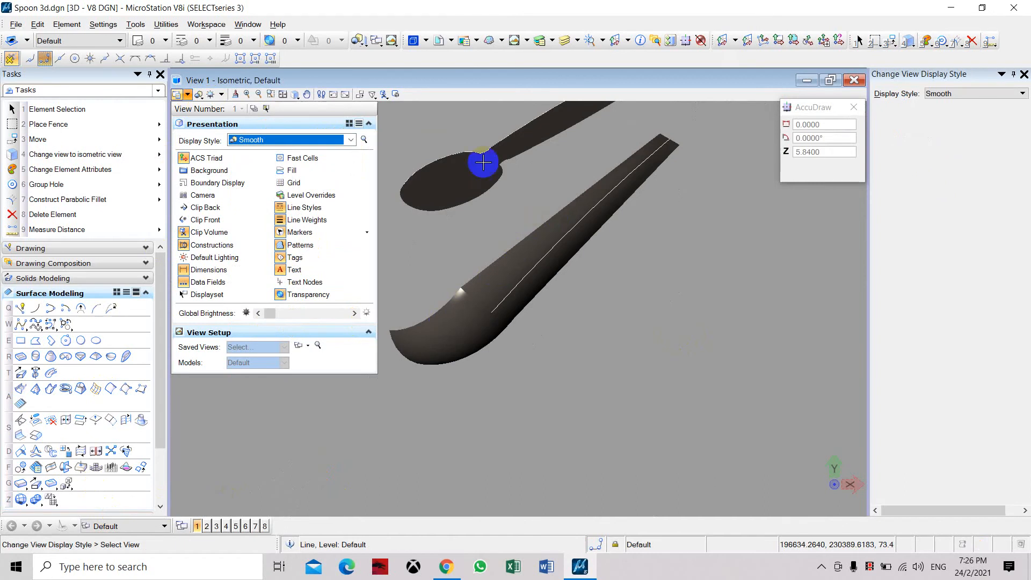
pyautogui.scroll(-2, 461, 269)
# Delete the leftover side-profile curves running along the middle of the handle surface.
pyautogui.press('a')
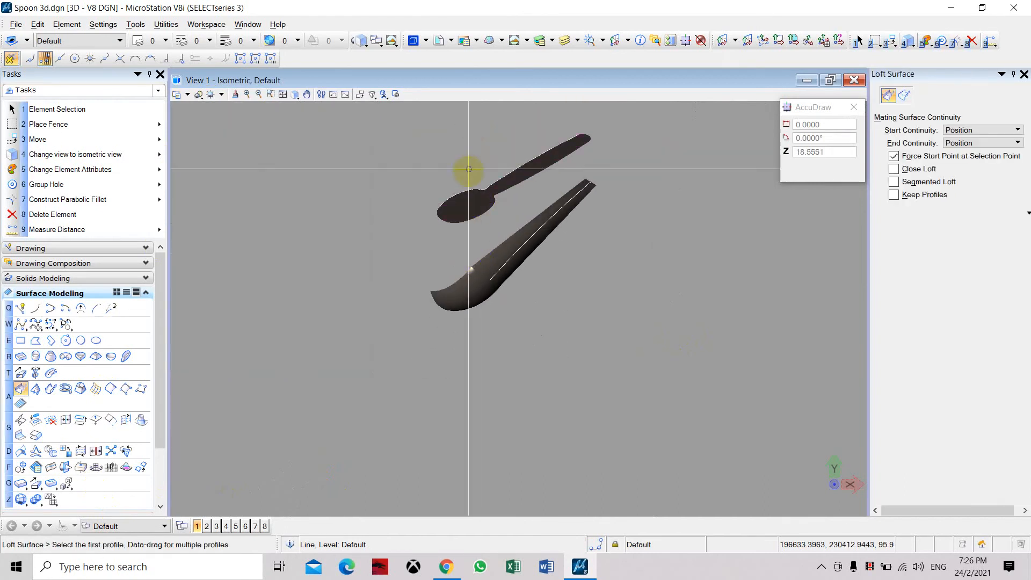
pyautogui.hotkey('ctrl', 'z')
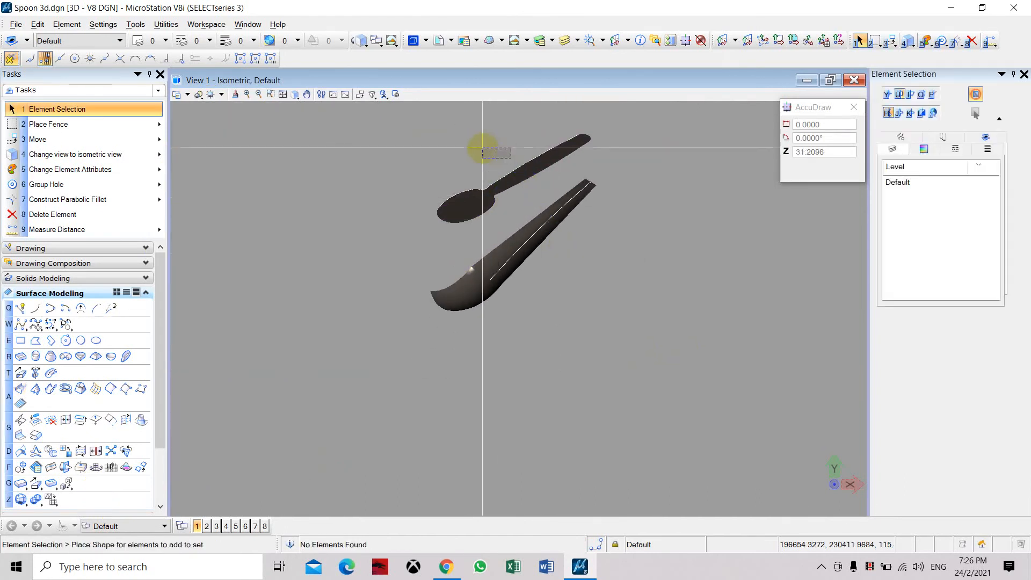
pyautogui.keyDown('shift'); pyautogui.moveTo(483, 149); pyautogui.dragTo(485, 316, button='middle'); pyautogui.keyUp('shift')
pyautogui.click(420, 329)
pyautogui.scroll(2, 419, 329)
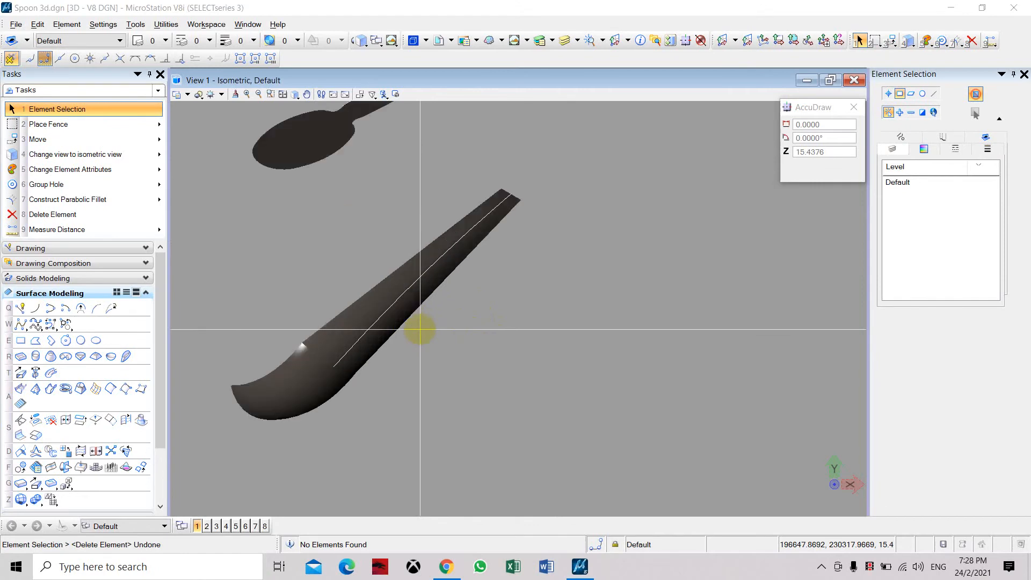
pyautogui.click(313, 188)
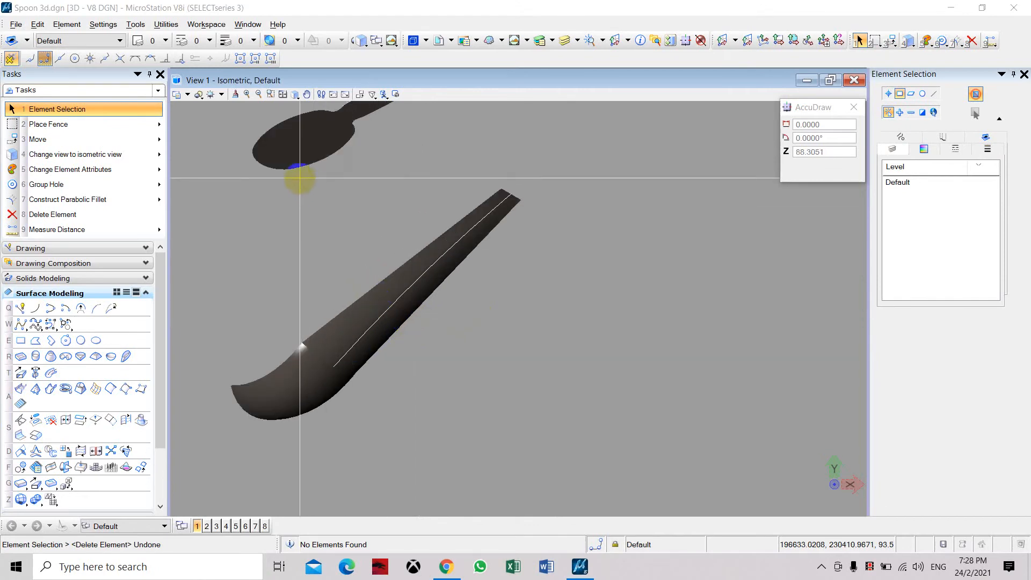
pyautogui.moveTo(290, 178); pyautogui.dragTo(516, 396)
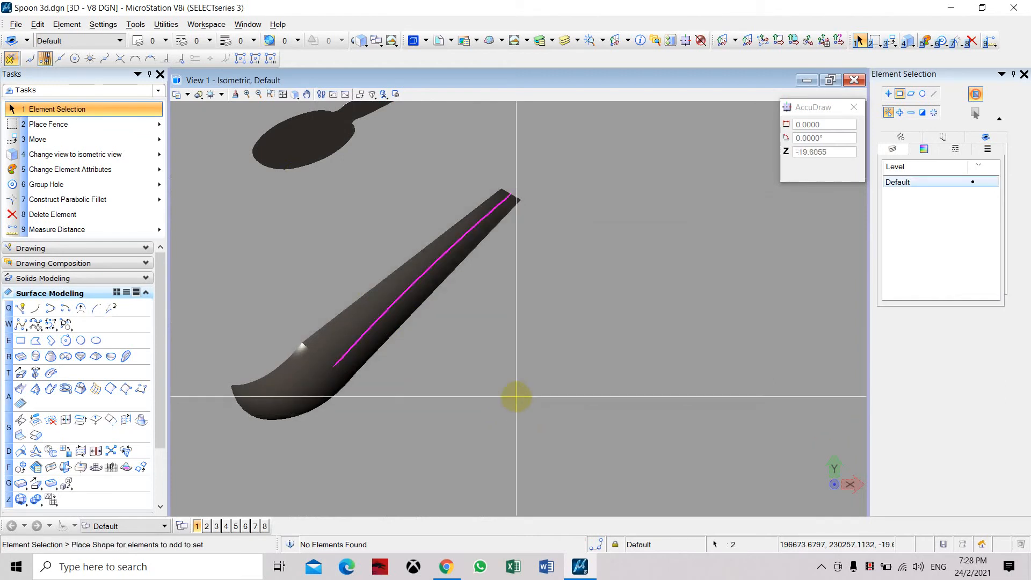
pyautogui.scroll(-2, 424, 320)
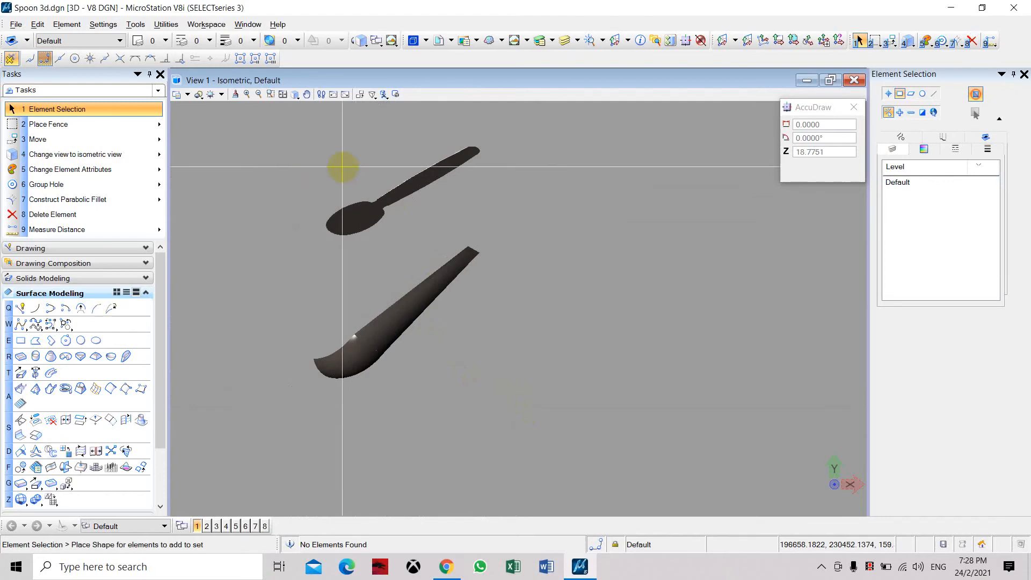
# Move the closed top-view spoon outline straight down so its handle tip meets the handle end of the surface.
pyautogui.moveTo(311, 121); pyautogui.dragTo(524, 240)
pyautogui.click(38, 139)
pyautogui.click(478, 136)
pyautogui.scroll(5, 475, 241)
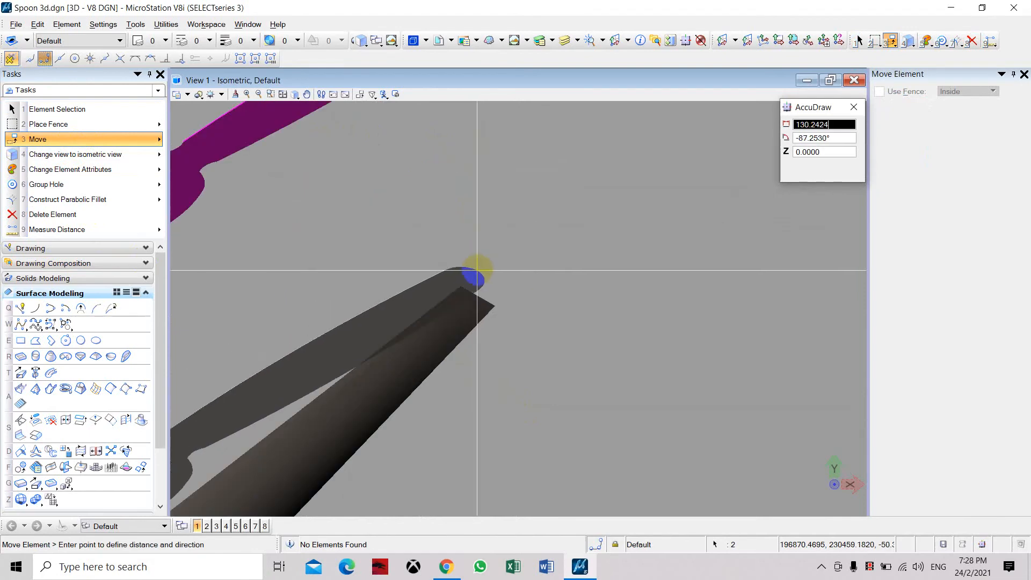
pyautogui.click(478, 294)
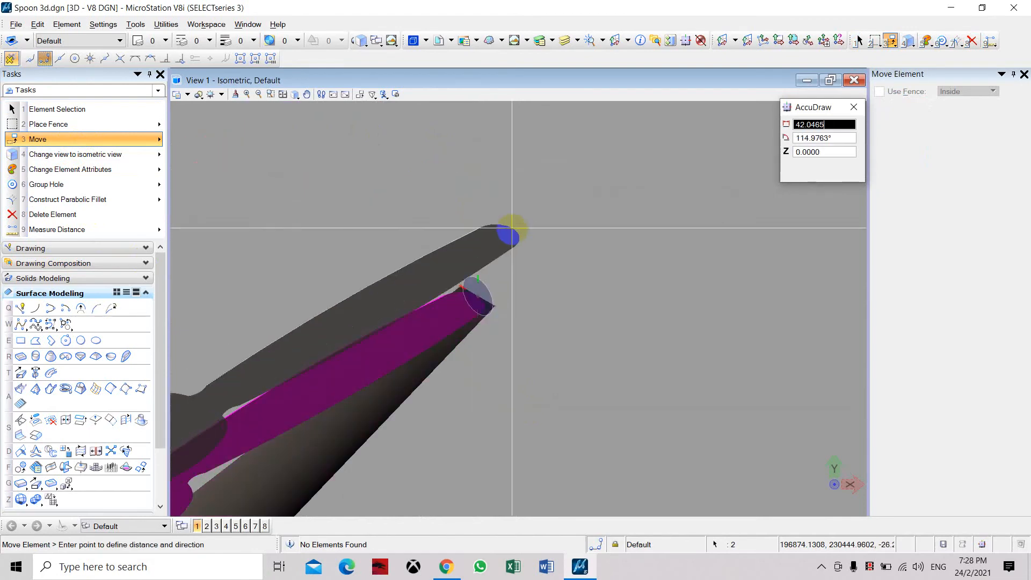
pyautogui.scroll(-5, 513, 227)
pyautogui.rightClick(582, 248)
pyautogui.scroll(2, 581, 247)
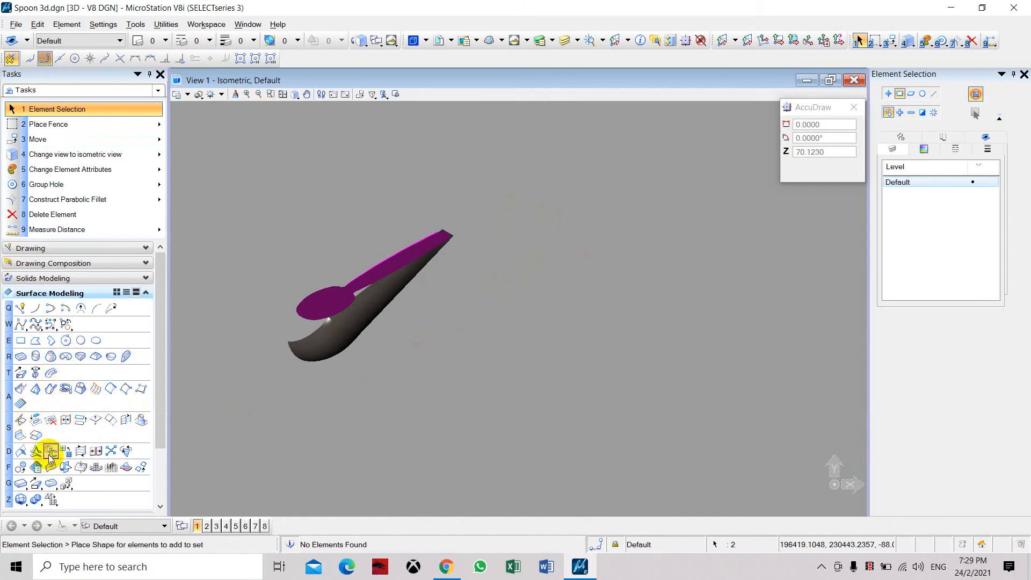
pyautogui.click(38, 425)
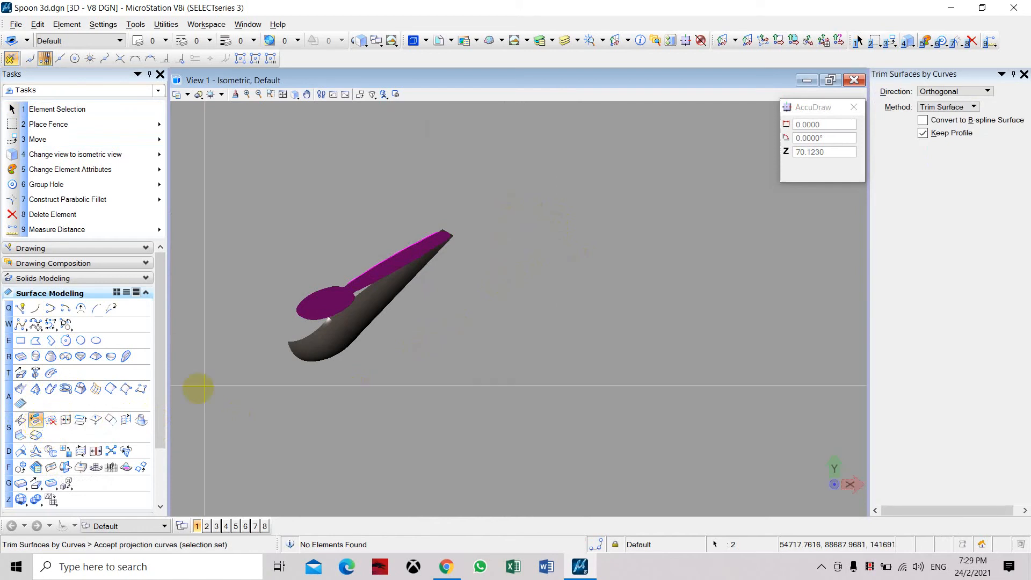
pyautogui.scroll(2, 412, 350)
pyautogui.moveTo(412, 349); pyautogui.dragTo(501, 309, button='middle')
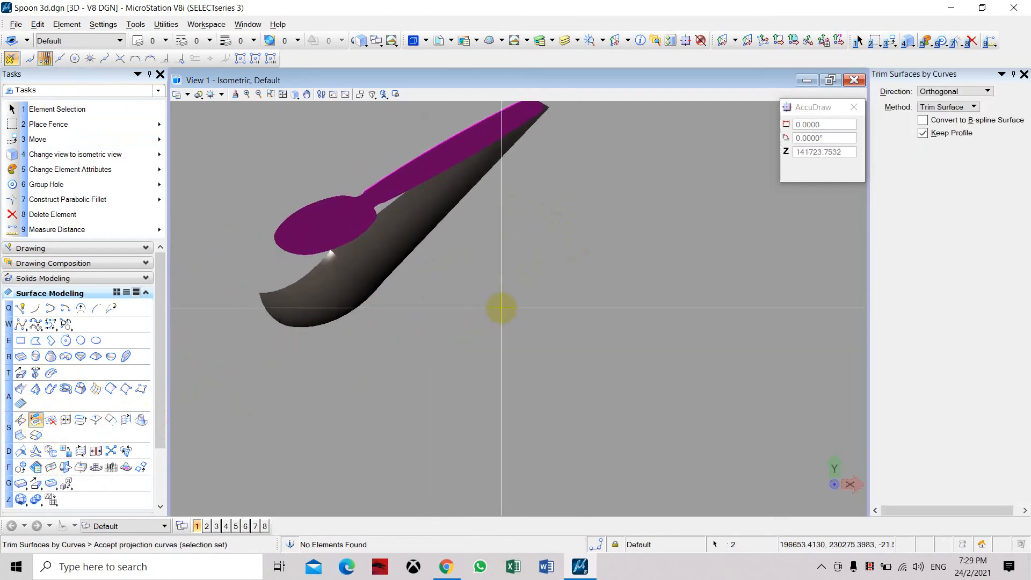
pyautogui.press('Escape')
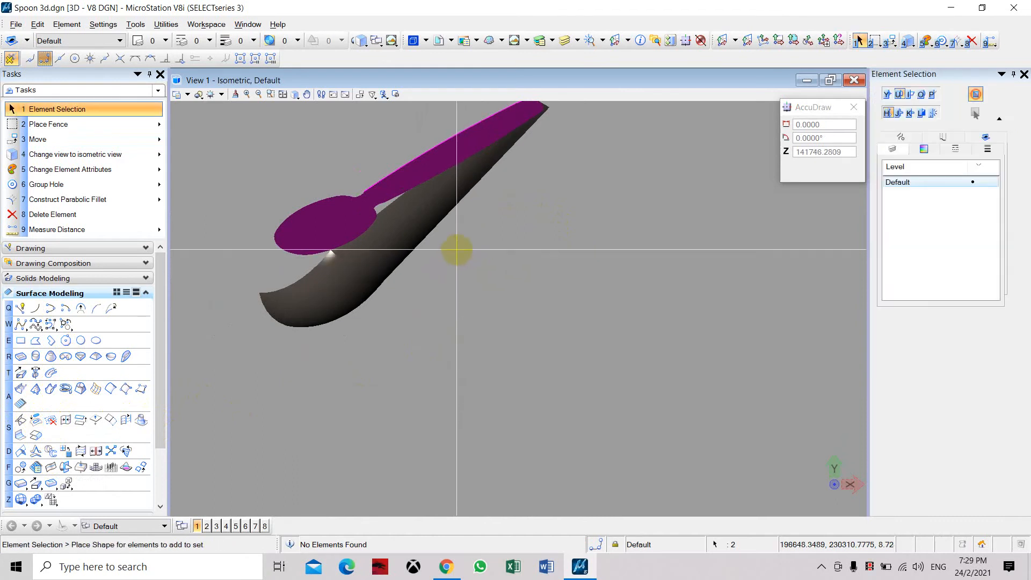
pyautogui.click(387, 258)
pyautogui.moveTo(460, 285); pyautogui.dragTo(427, 412)
pyautogui.moveTo(453, 287); pyautogui.dragTo(273, 409)
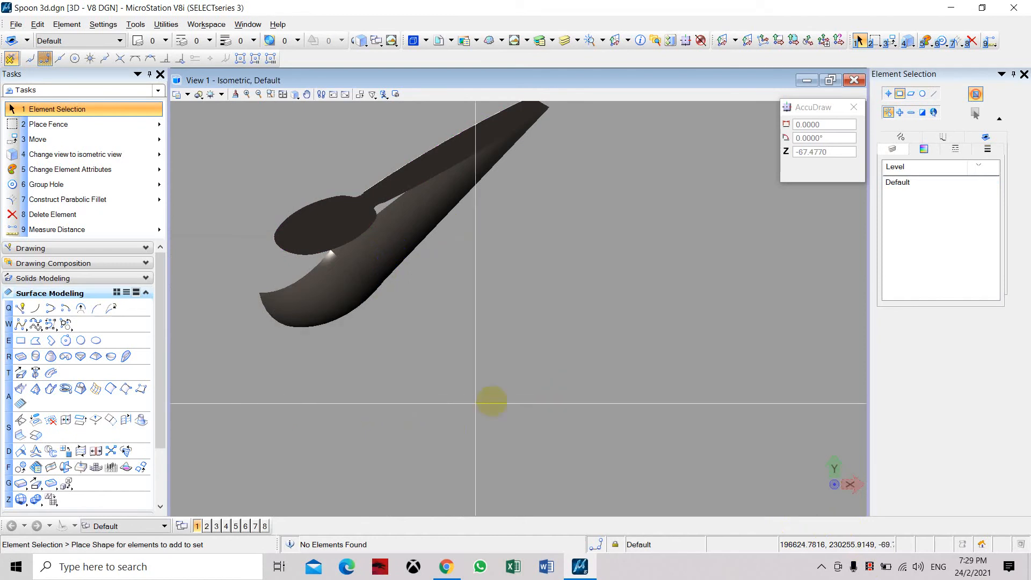
# Split the bowl and handle surfaces by the closed spoon outline with Trim Surfaces by Curves, using Orthogonal direction and keeping the profile.
pyautogui.click(36, 422)
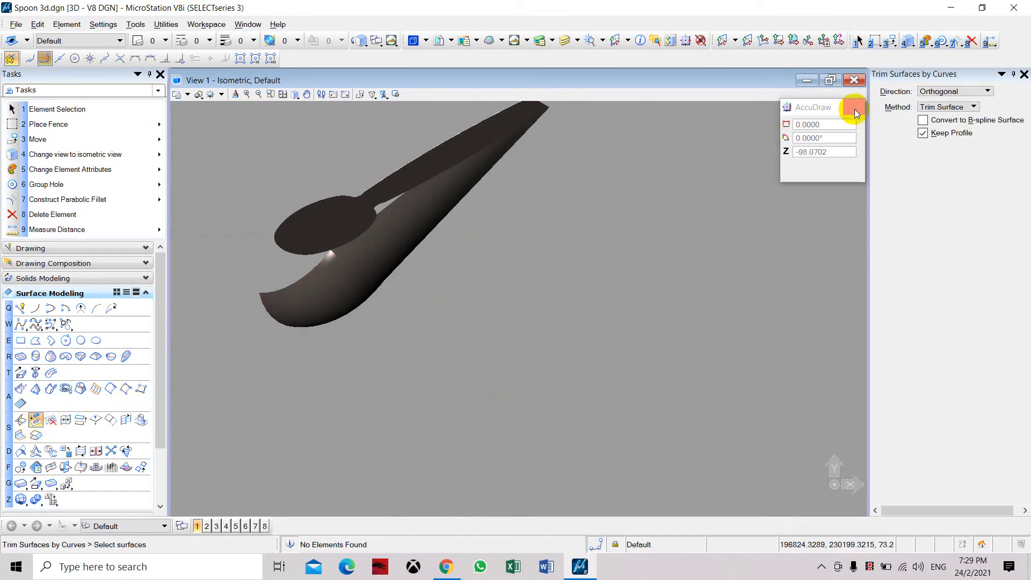
pyautogui.click(945, 107)
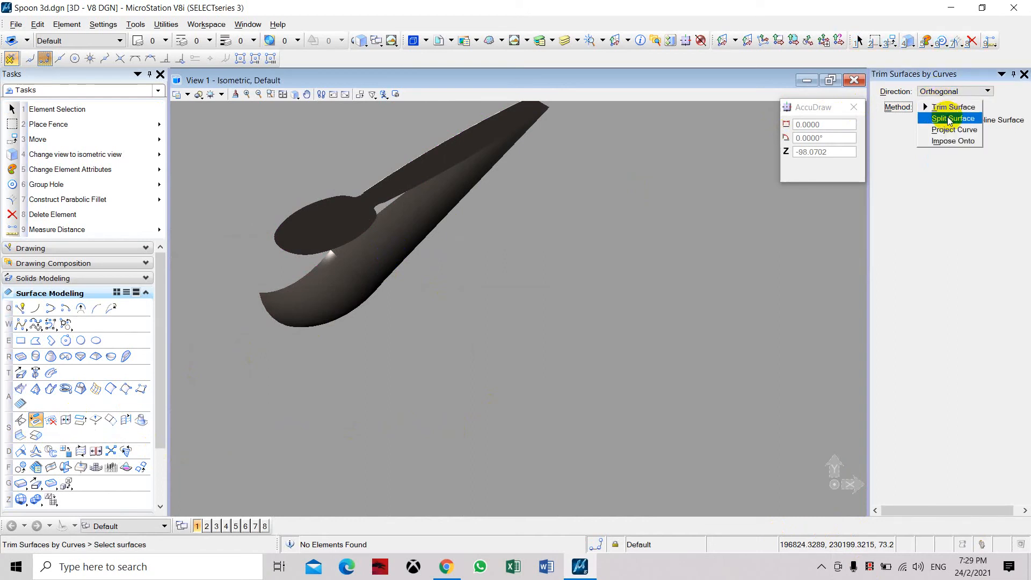
pyautogui.moveTo(469, 267); pyautogui.dragTo(470, 323, button='middle')
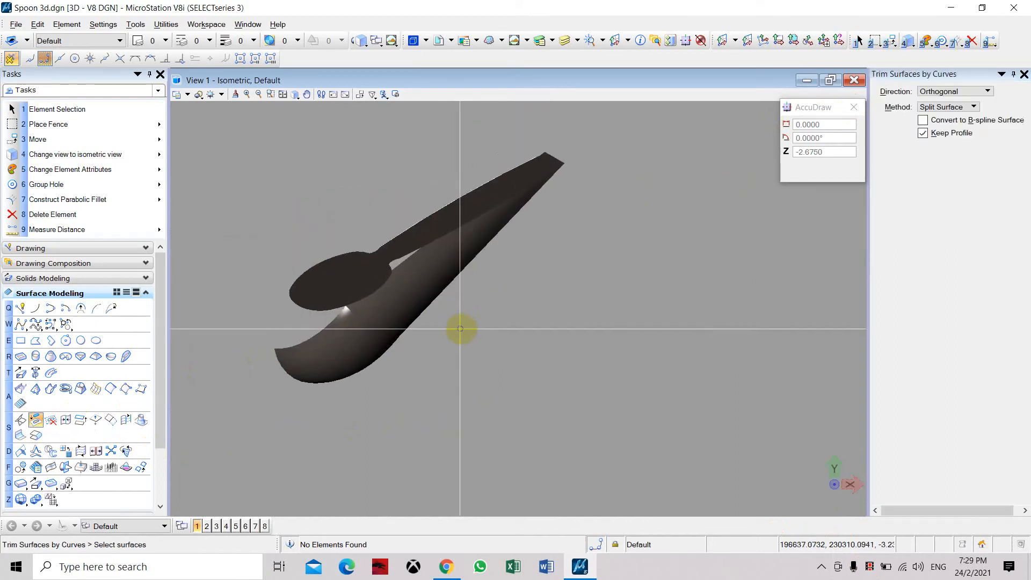
pyautogui.moveTo(431, 314); pyautogui.dragTo(378, 349)
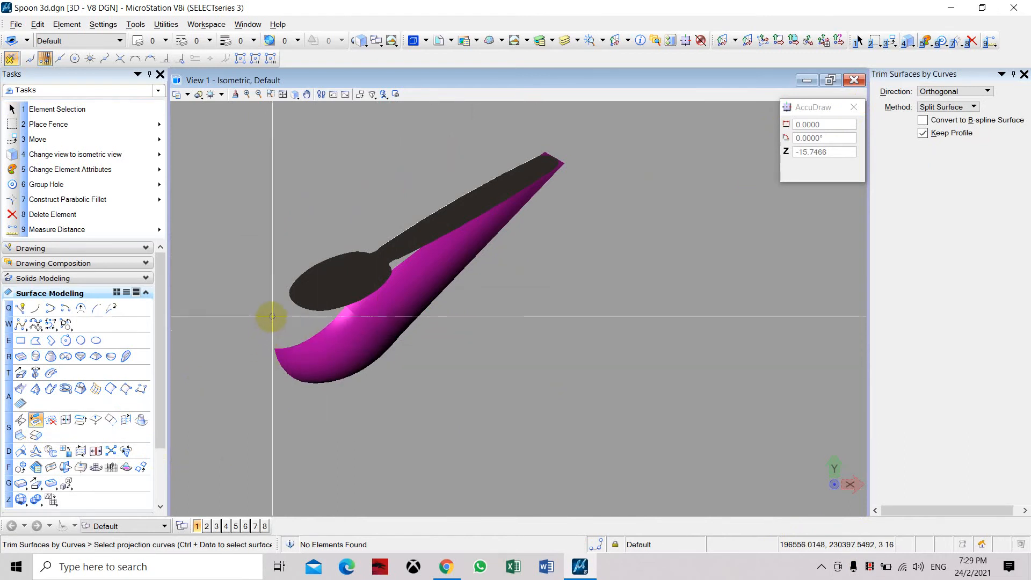
pyautogui.click(306, 305)
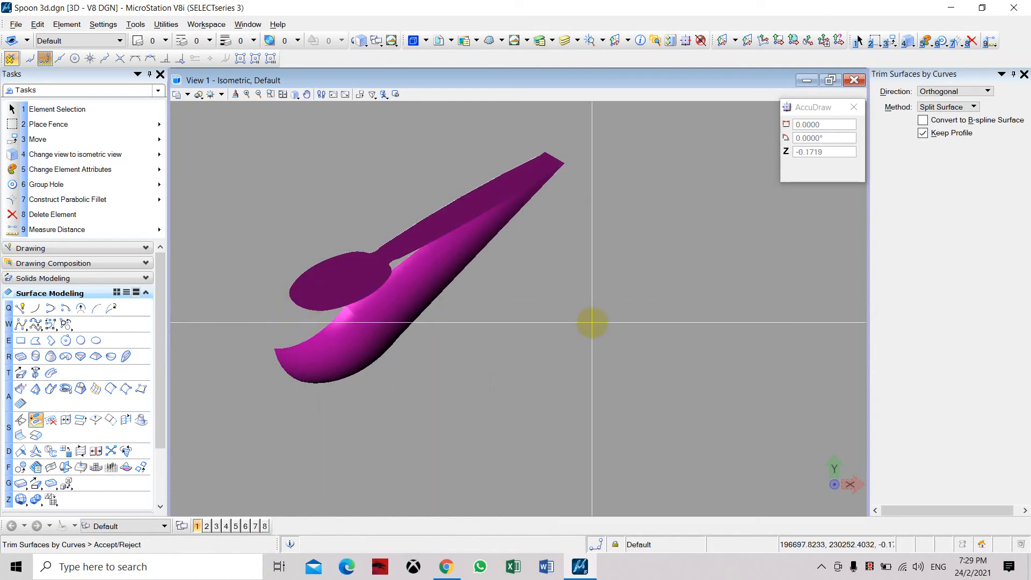
pyautogui.click(460, 276)
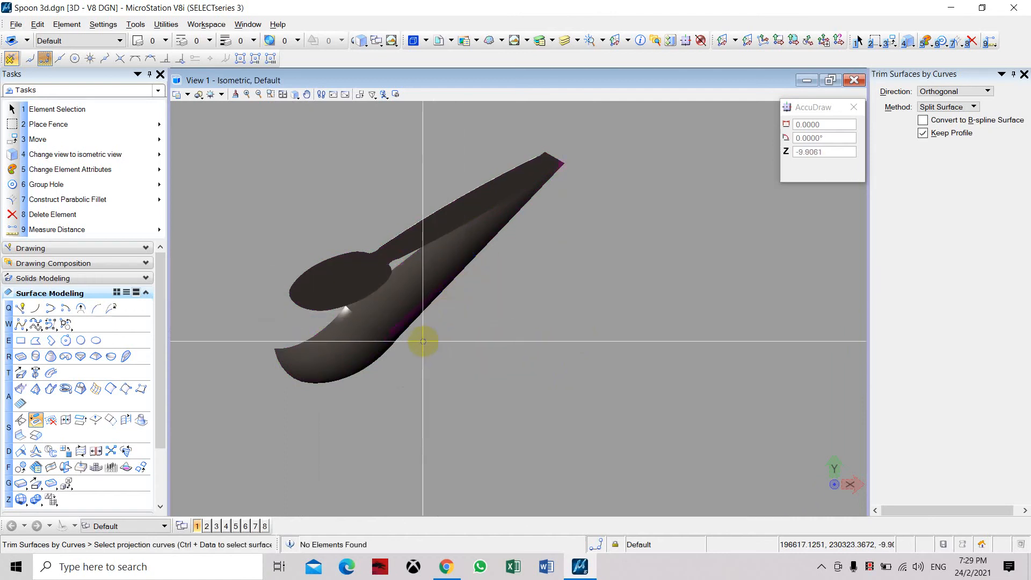
# Set the isometric view's display style to Filled Hidden Line.
pyautogui.click(185, 94)
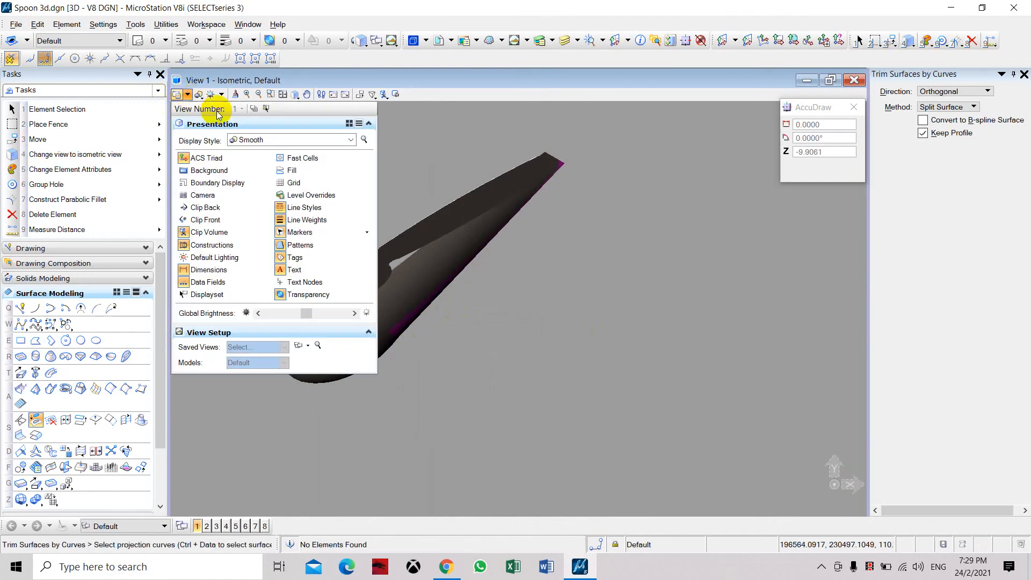
pyautogui.click(350, 140)
pyautogui.click(309, 149)
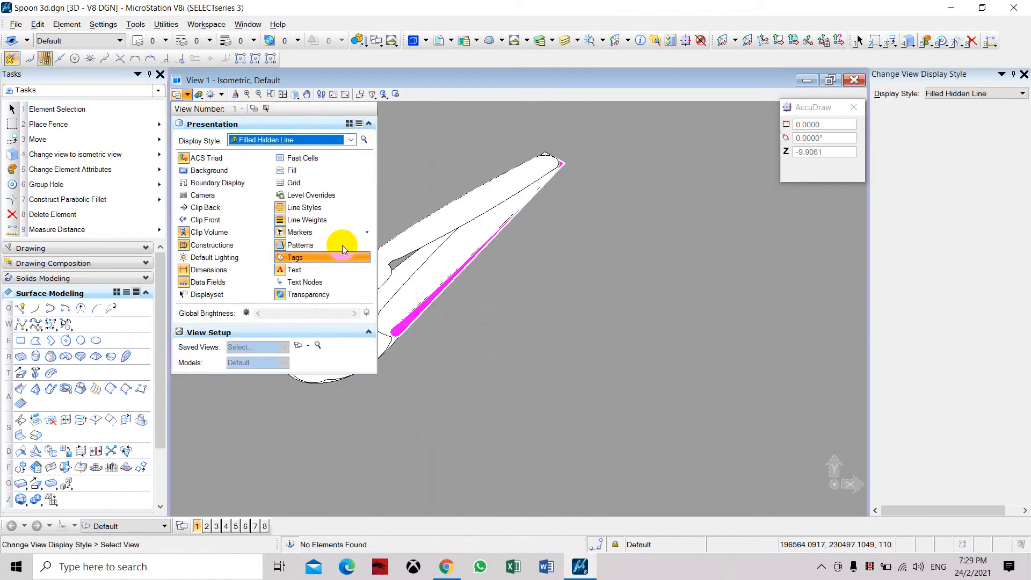
pyautogui.click(532, 307)
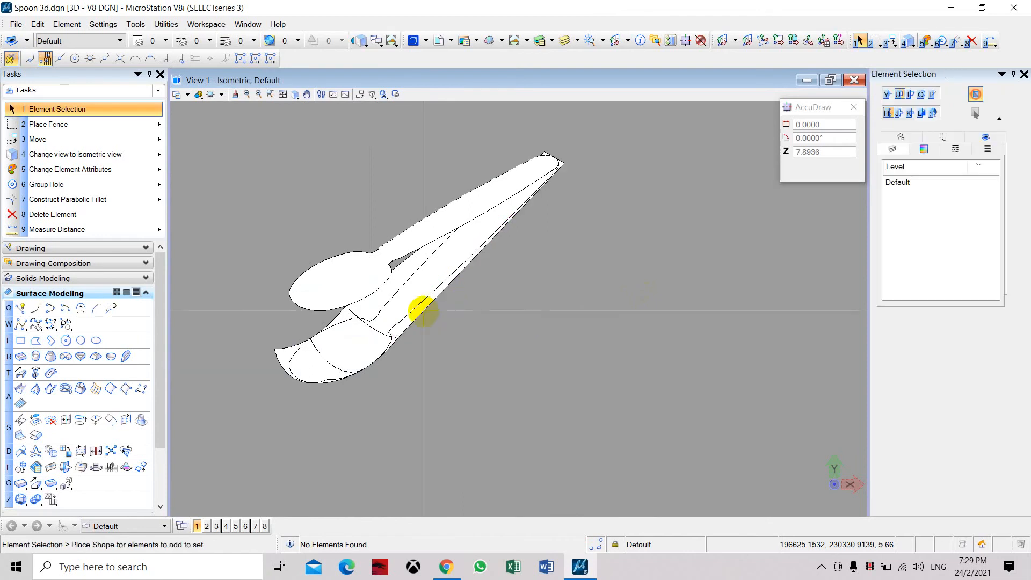
# Delete the excess surface pieces outside the spoon outline along the handle's lower edge and around the bowl.
pyautogui.scroll(3, 420, 315)
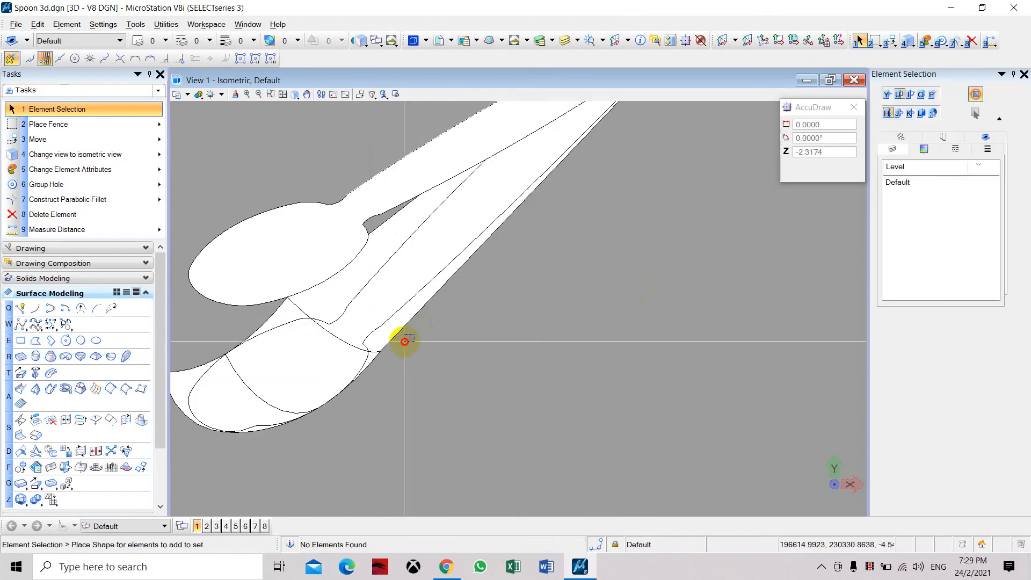
pyautogui.click(386, 350)
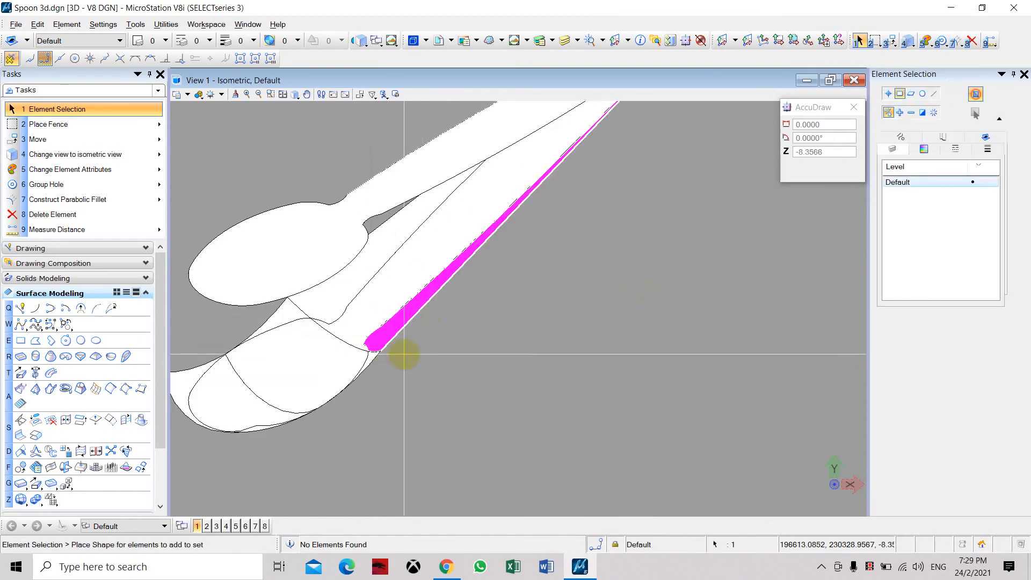
pyautogui.press('Delete')
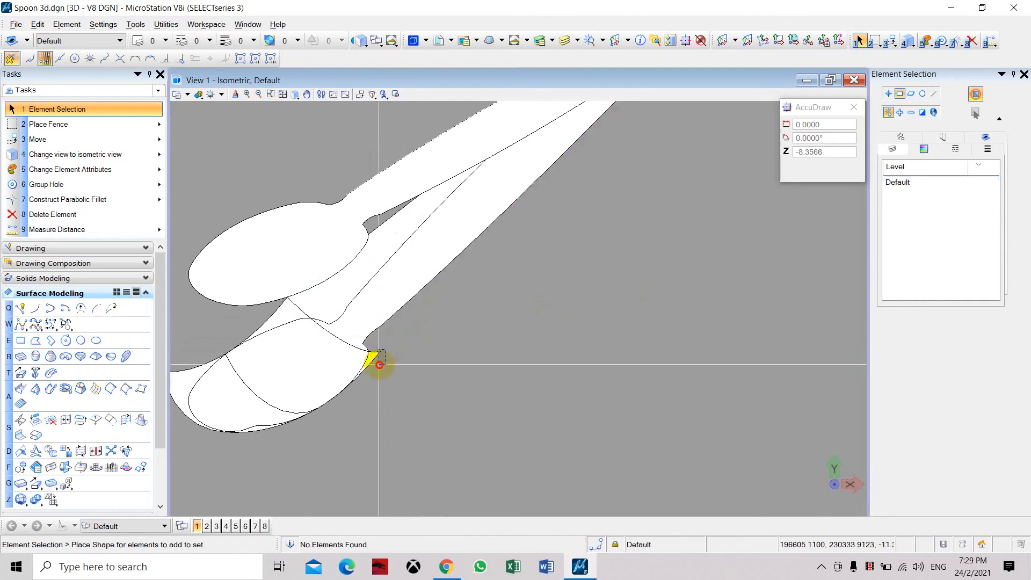
pyautogui.press('Escape')
pyautogui.scroll(-7, 450, 314)
pyautogui.scroll(5, 445, 301)
pyautogui.scroll(5, 572, 281)
pyautogui.scroll(-2, 517, 255)
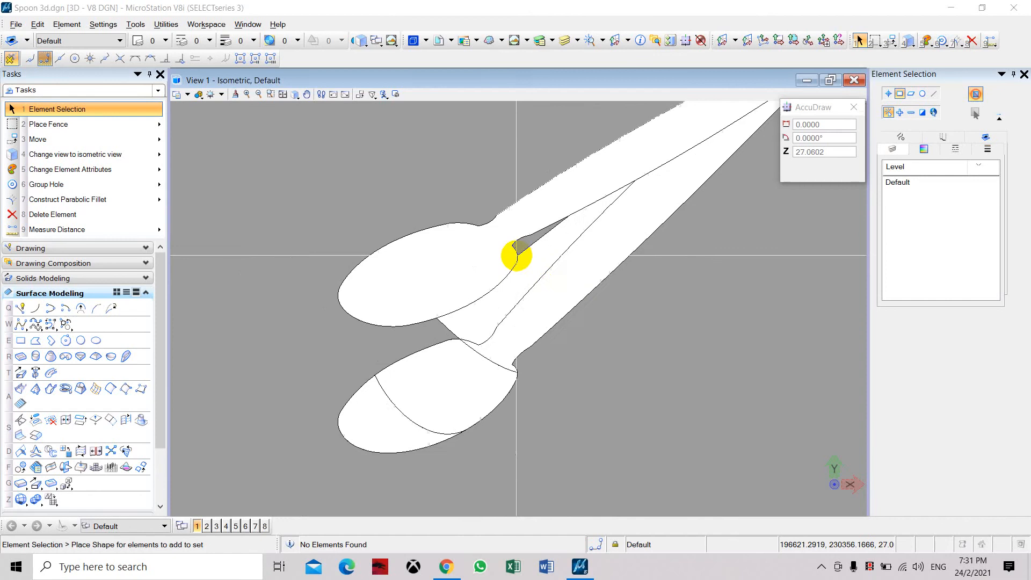
# Delete the flat top-view spoon shape above the model and the leftover surface piece along the handle's upper edge.
pyautogui.moveTo(446, 198); pyautogui.dragTo(292, 284)
pyautogui.click(455, 255)
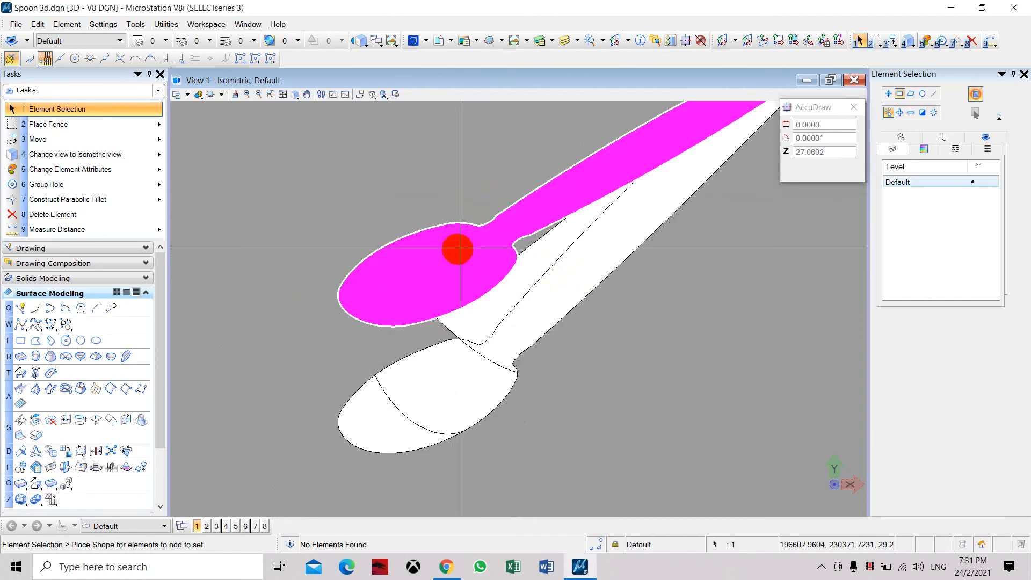
pyautogui.press('Delete')
pyautogui.moveTo(501, 256); pyautogui.dragTo(487, 271)
pyautogui.press('Delete')
pyautogui.moveTo(524, 213); pyautogui.dragTo(496, 188)
pyautogui.press('Delete')
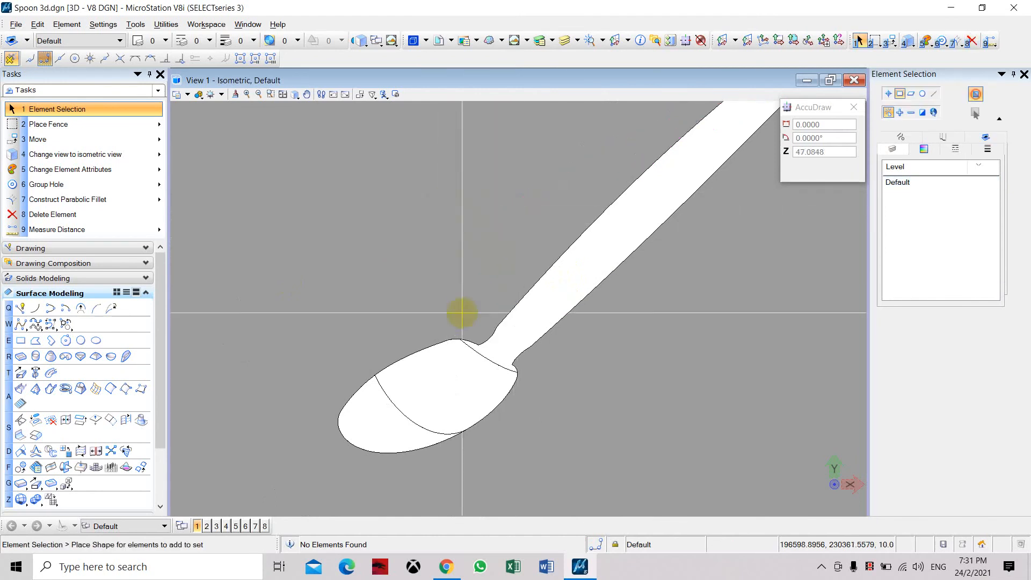
# Select the remaining bowl and handle surfaces to check whether they are separate elements.
pyautogui.scroll(-5, 454, 325)
pyautogui.scroll(5, 504, 344)
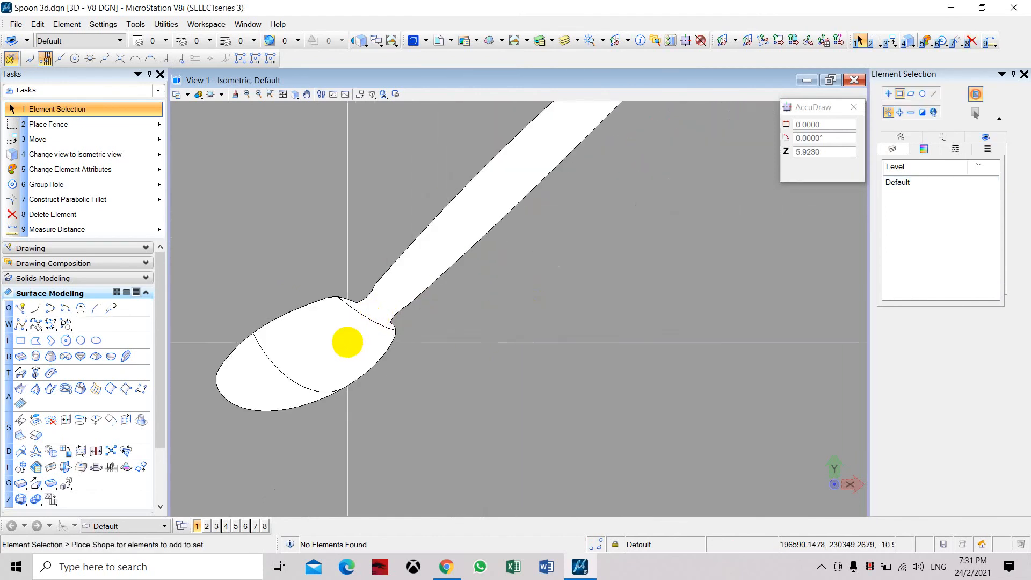
pyautogui.moveTo(426, 292); pyautogui.dragTo(356, 341)
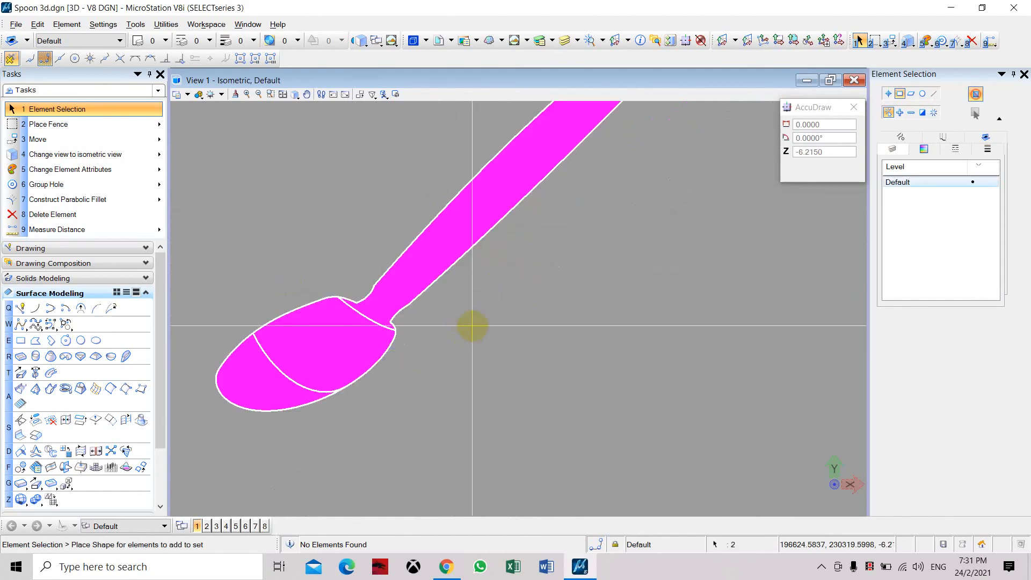
pyautogui.click(458, 294)
pyautogui.click(425, 276)
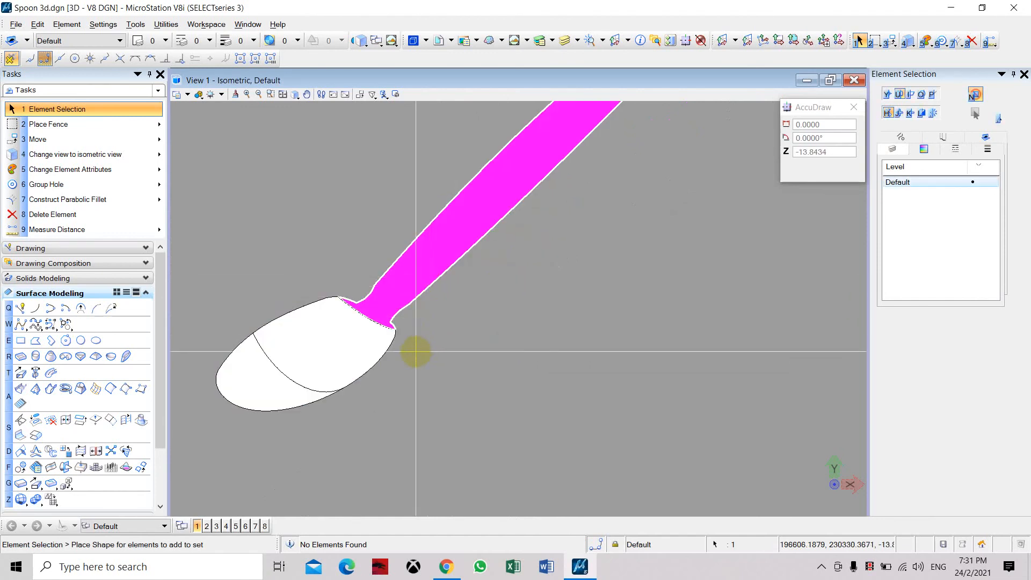
pyautogui.scroll(-2, 488, 315)
pyautogui.scroll(2, 409, 332)
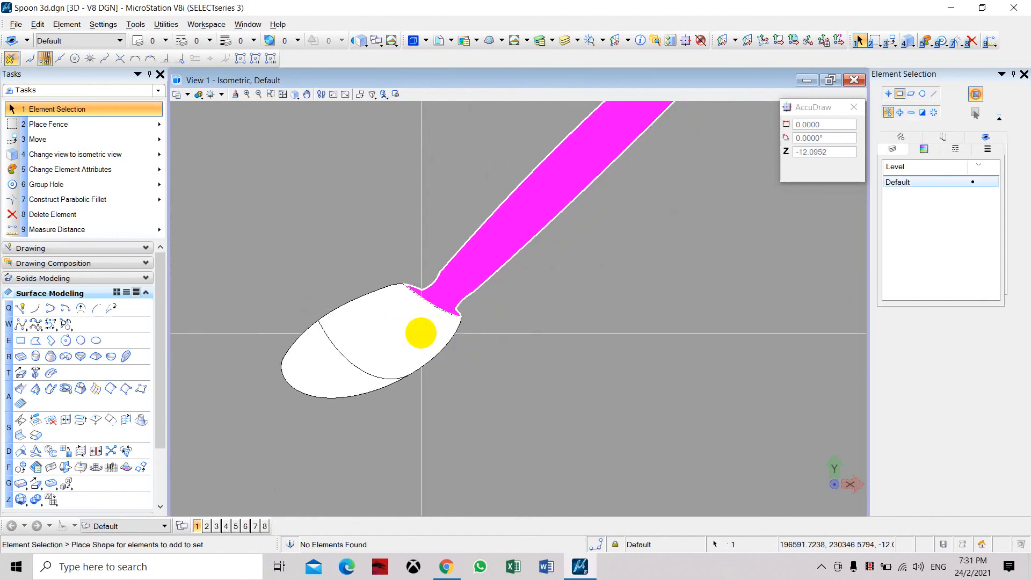
pyautogui.click(444, 445)
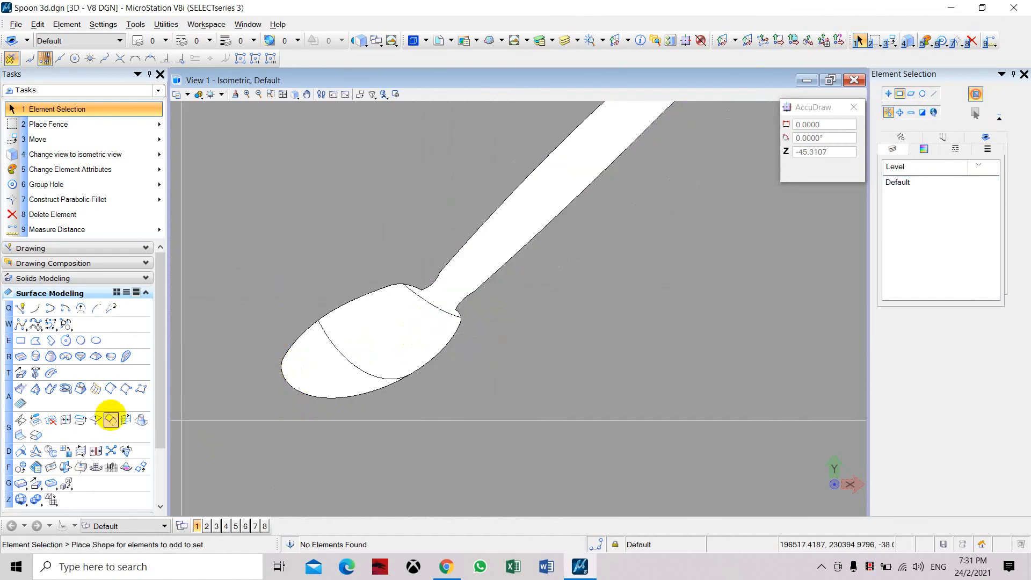
# Join the bowl surface and the handle surface into one surface with Stitch Surfaces.
pyautogui.click(66, 421)
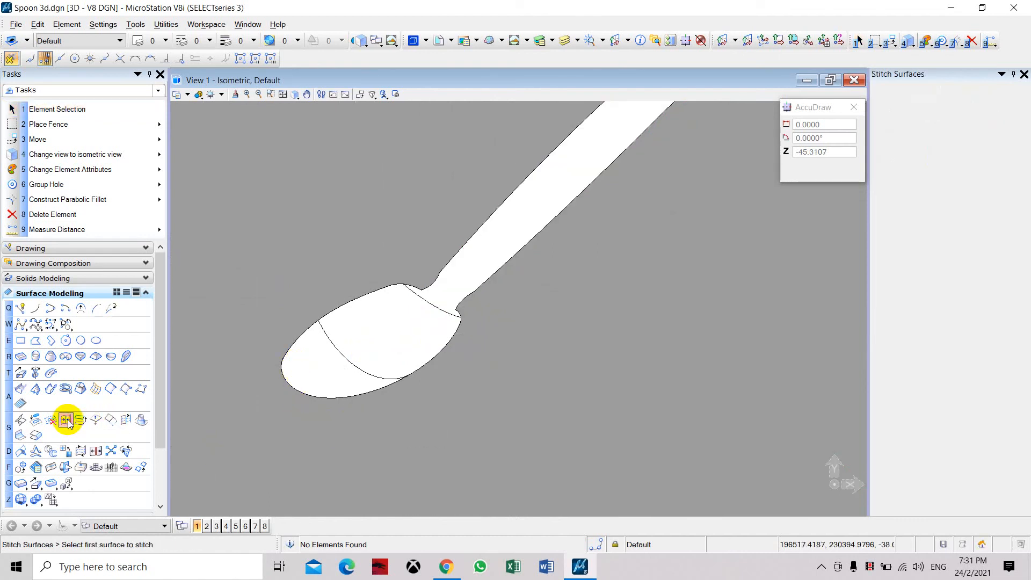
pyautogui.click(450, 331)
pyautogui.click(460, 292)
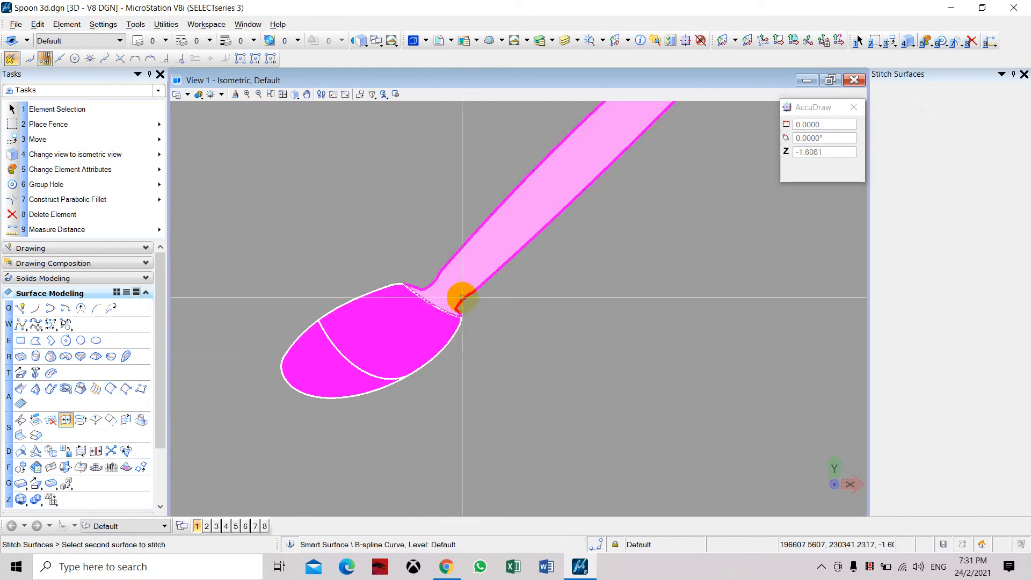
pyautogui.click(624, 350)
pyautogui.click(449, 326)
pyautogui.scroll(-2, 518, 352)
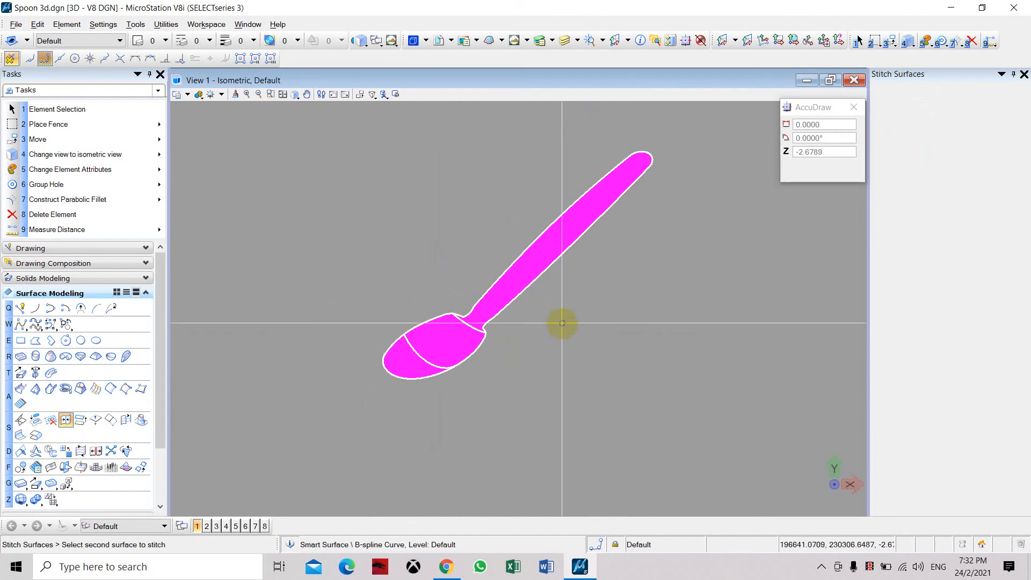
pyautogui.scroll(2, 562, 323)
pyautogui.scroll(-3, 517, 370)
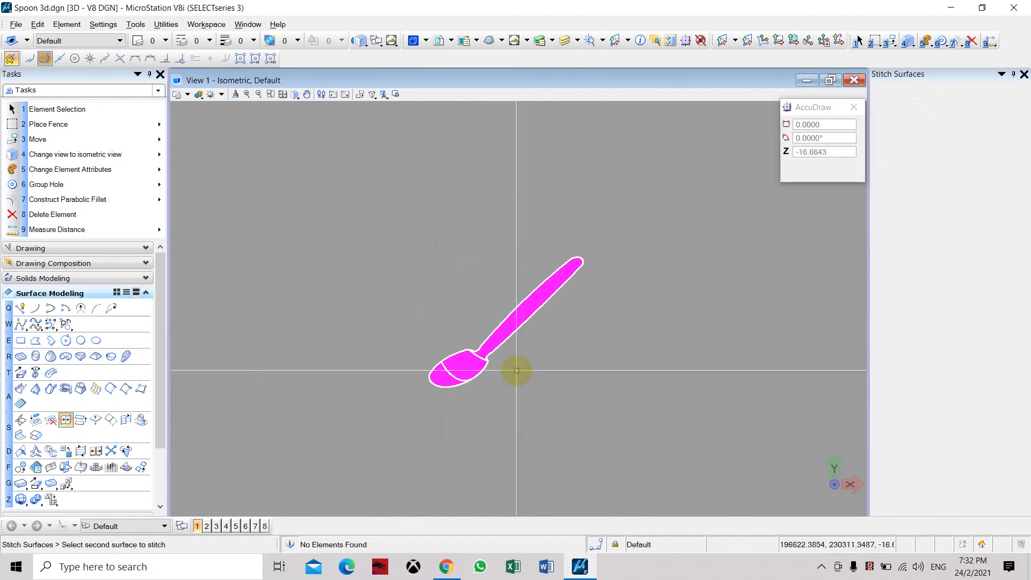
pyautogui.press('Escape')
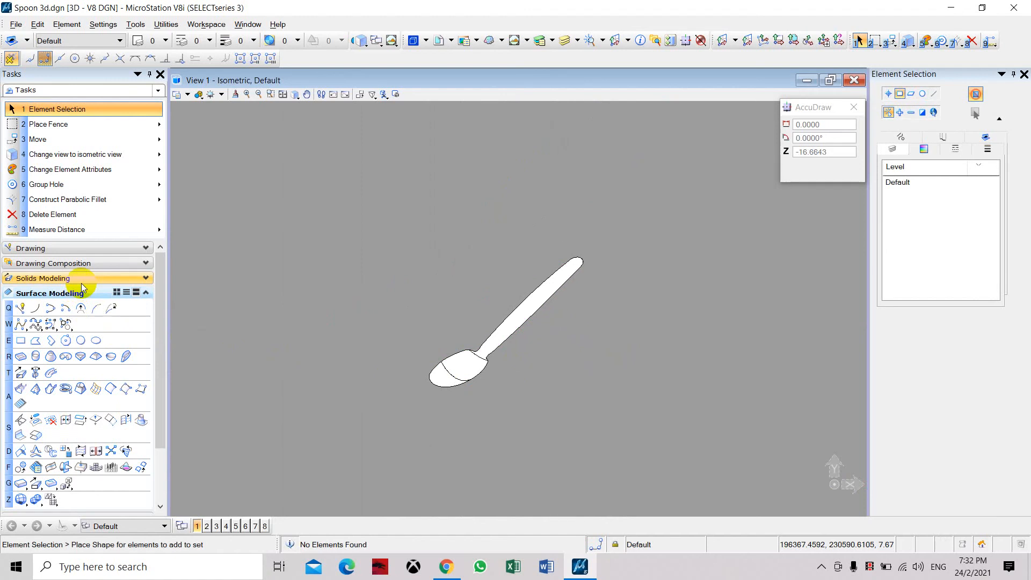
# Turn the stitched spoon surface into a solid with Thicken Surface, using a thickness of 1.0000.
pyautogui.click(81, 281)
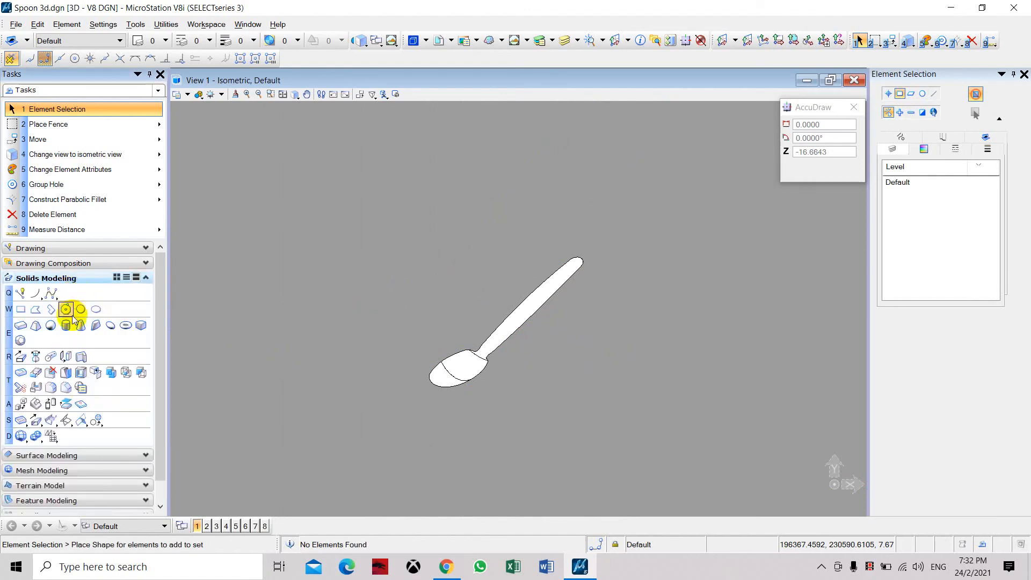
pyautogui.click(67, 357)
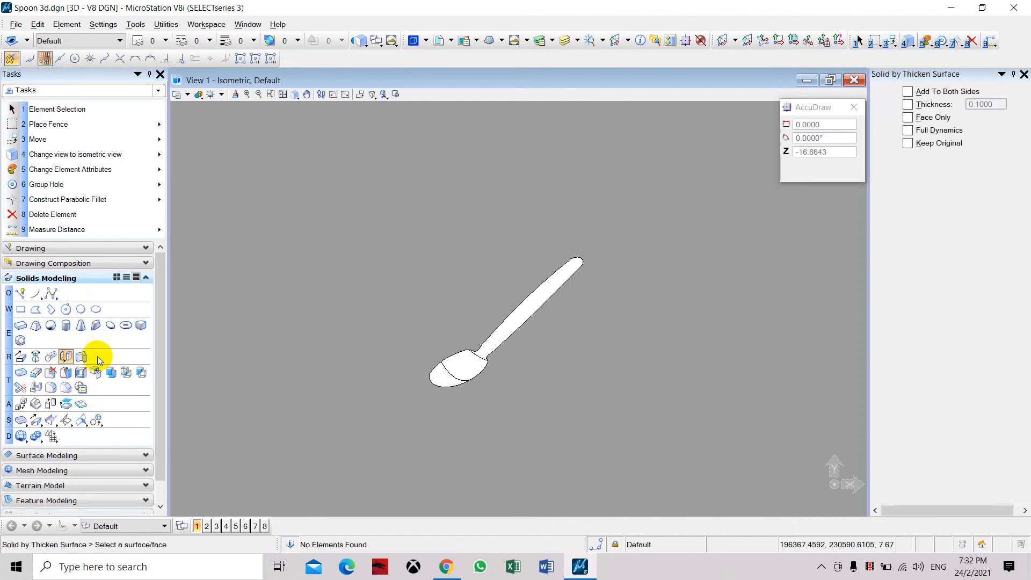
pyautogui.click(935, 104)
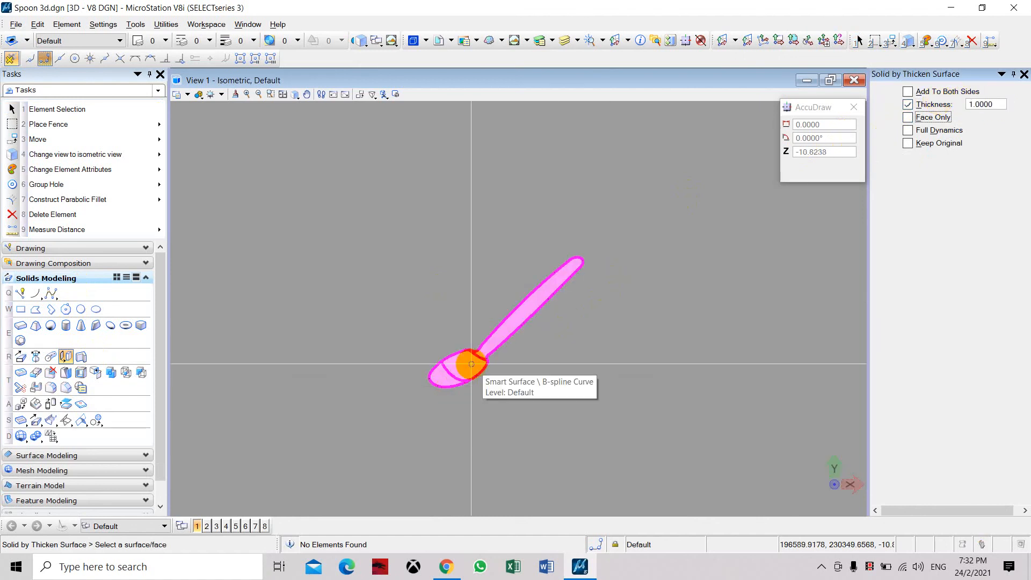
pyautogui.click(483, 380)
pyautogui.scroll(5, 483, 381)
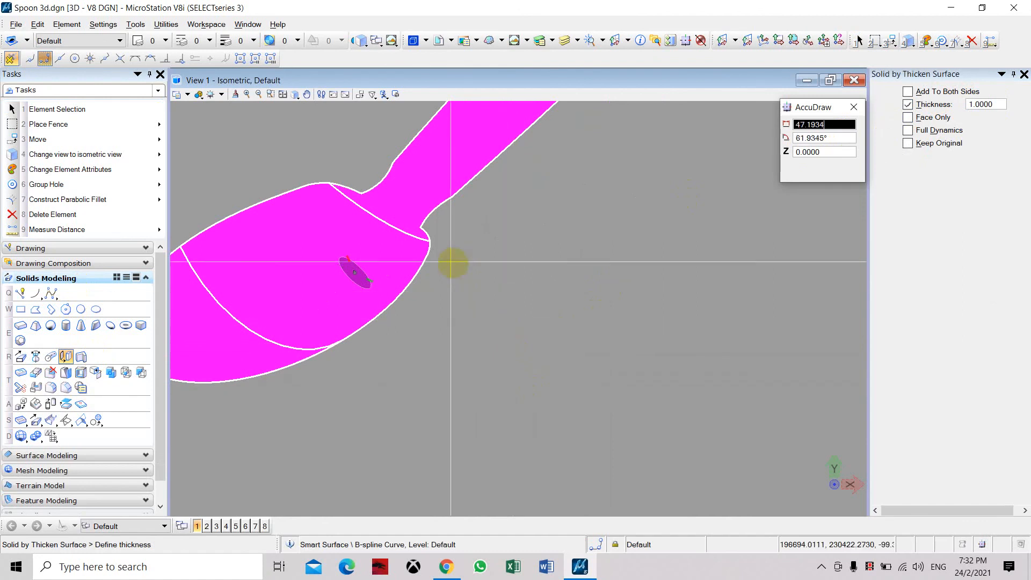
pyautogui.scroll(-4, 449, 253)
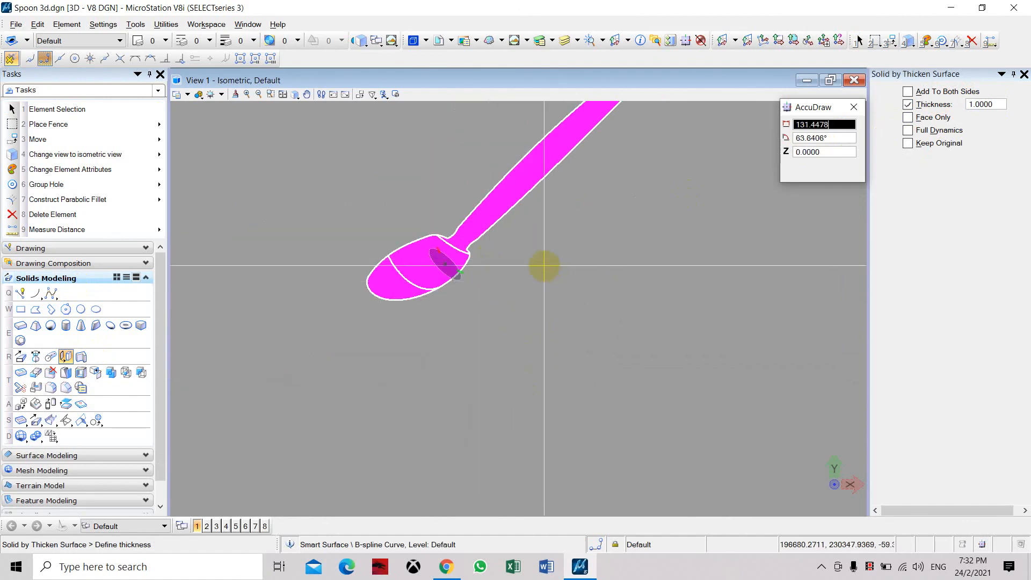
pyautogui.click(570, 243)
pyautogui.scroll(4, 394, 306)
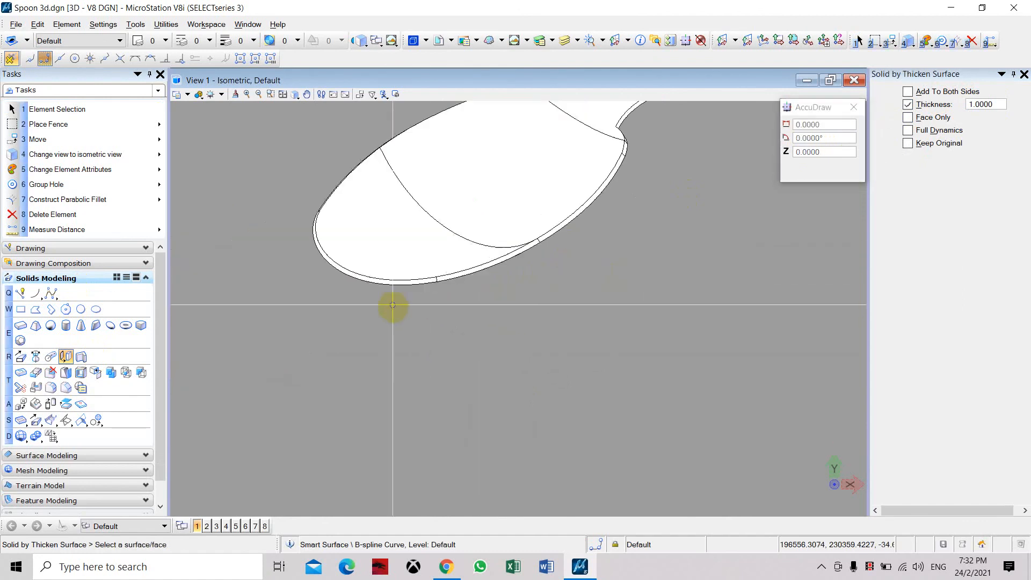
pyautogui.moveTo(378, 281); pyautogui.dragTo(322, 379, button='middle')
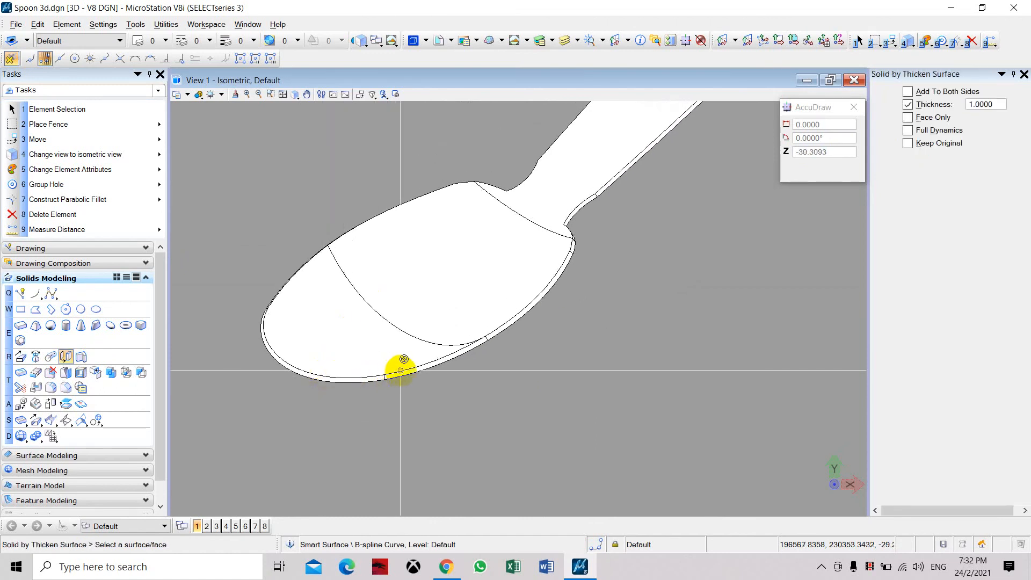
pyautogui.scroll(-3, 444, 334)
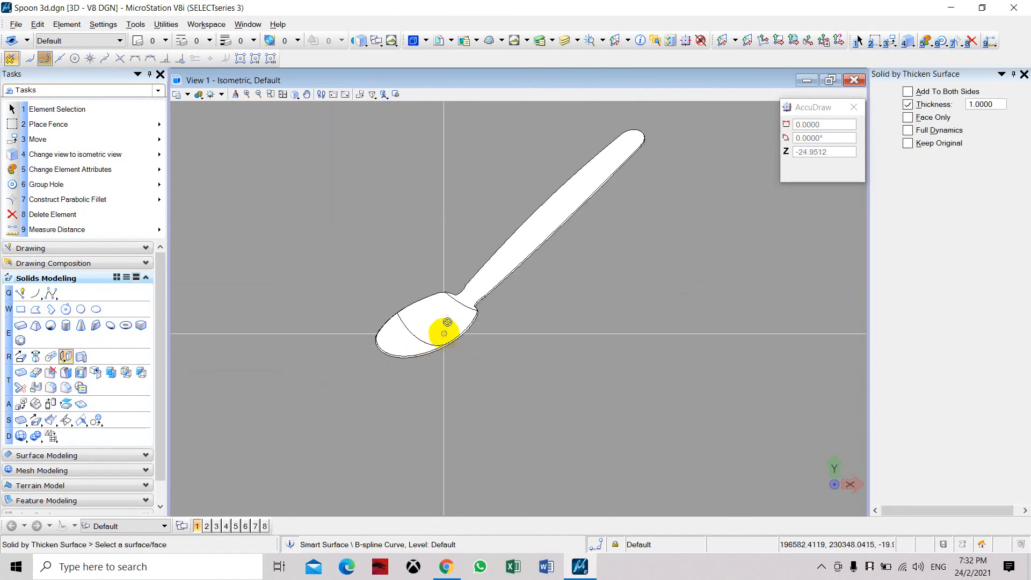
# Set the isometric view's display style to Smooth to show the spoon shaded.
pyautogui.click(187, 97)
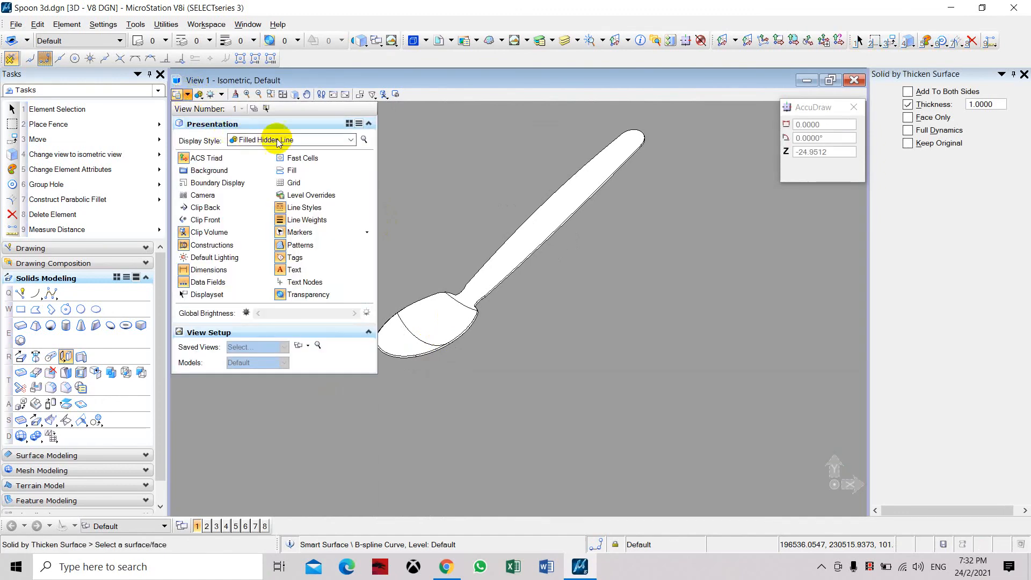
pyautogui.click(334, 142)
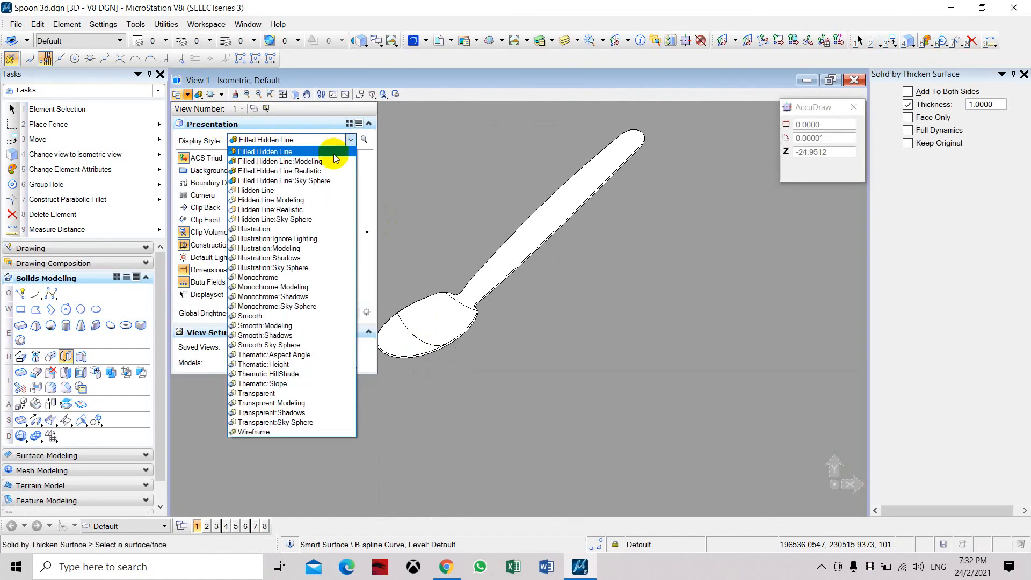
pyautogui.click(324, 317)
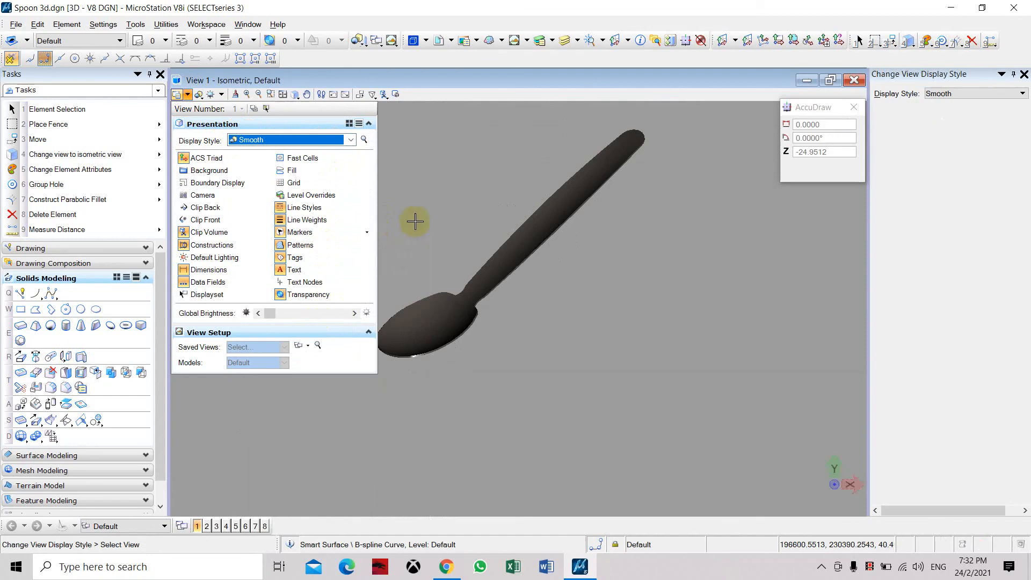
pyautogui.click(445, 170)
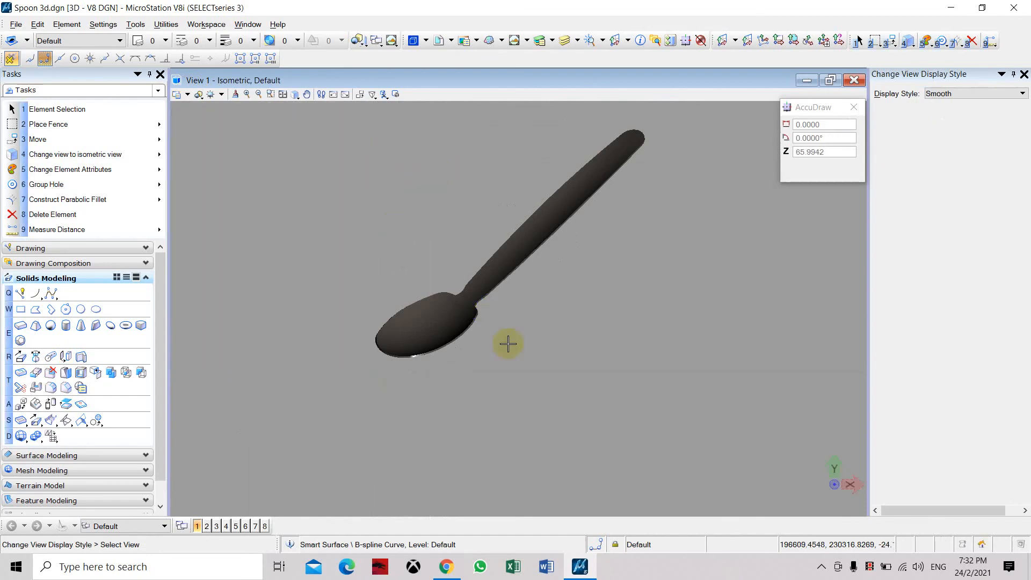
pyautogui.moveTo(612, 243); pyautogui.dragTo(603, 283, button='middle')
pyautogui.scroll(2, 580, 304)
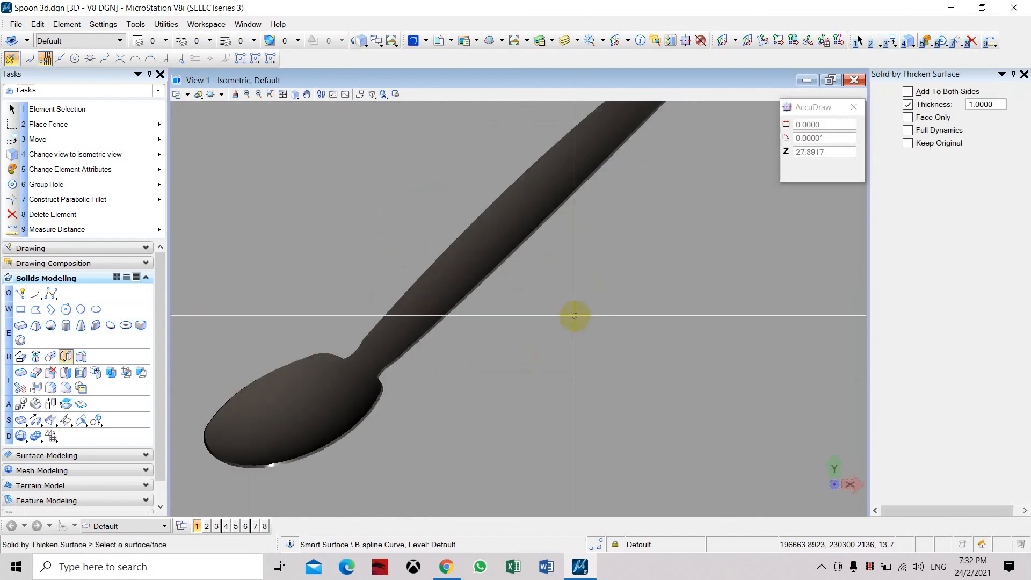
pyautogui.scroll(-2, 412, 339)
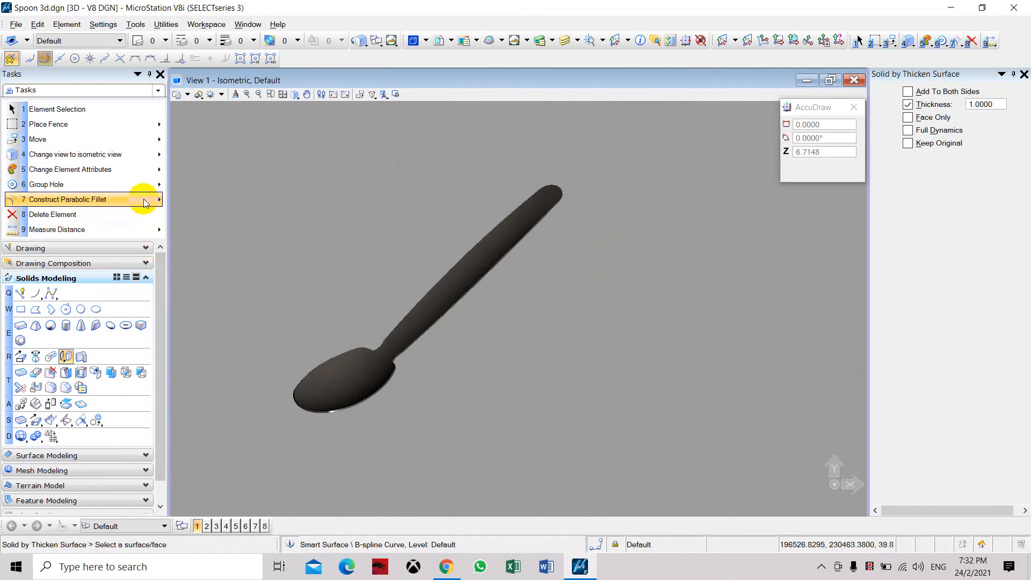
# Rotate the view with the Dynamic method to examine the shaded spoon from several angles.
pyautogui.click(145, 157)
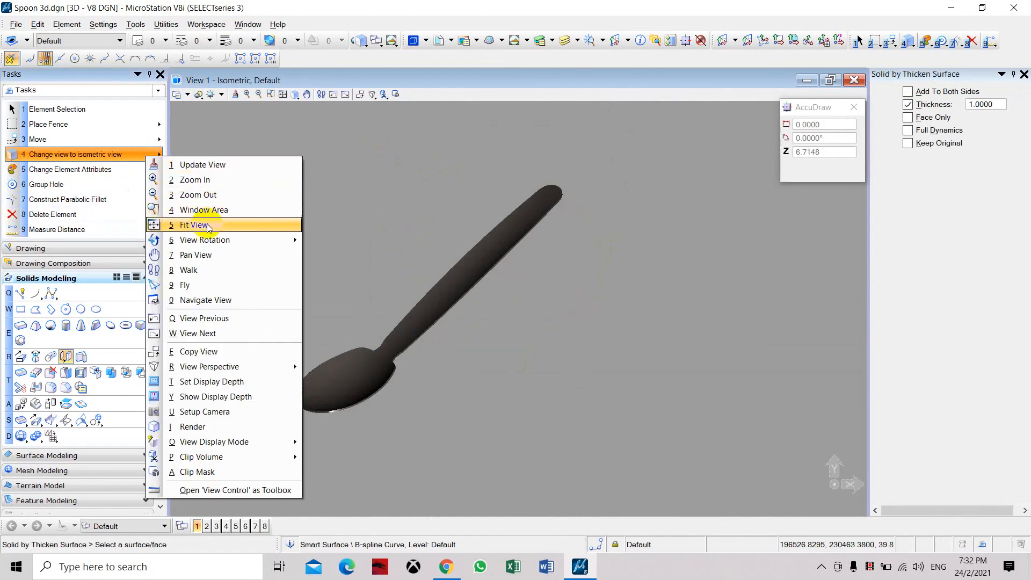
pyautogui.moveTo(208, 240)
pyautogui.click(323, 247)
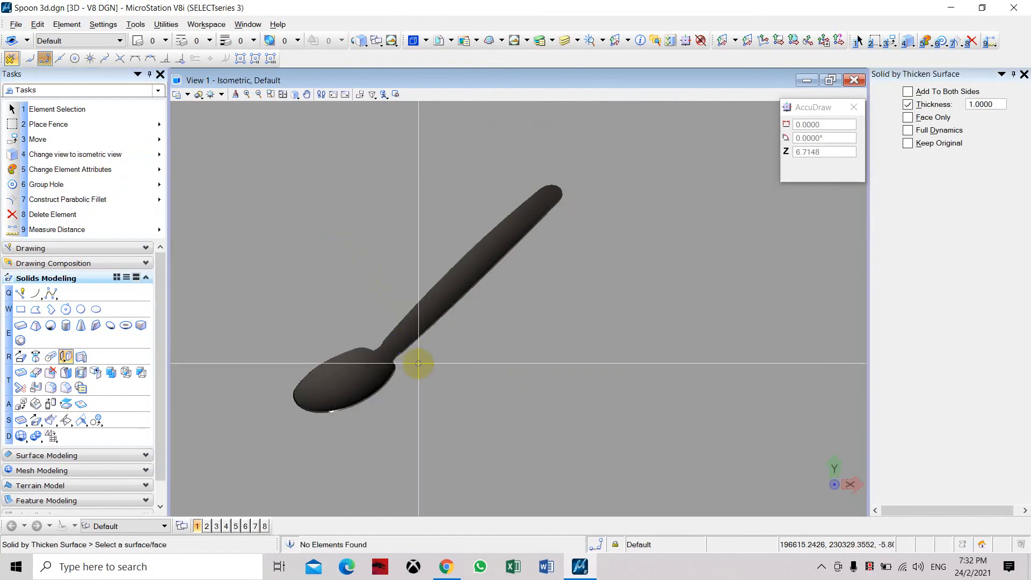
pyautogui.click(132, 163)
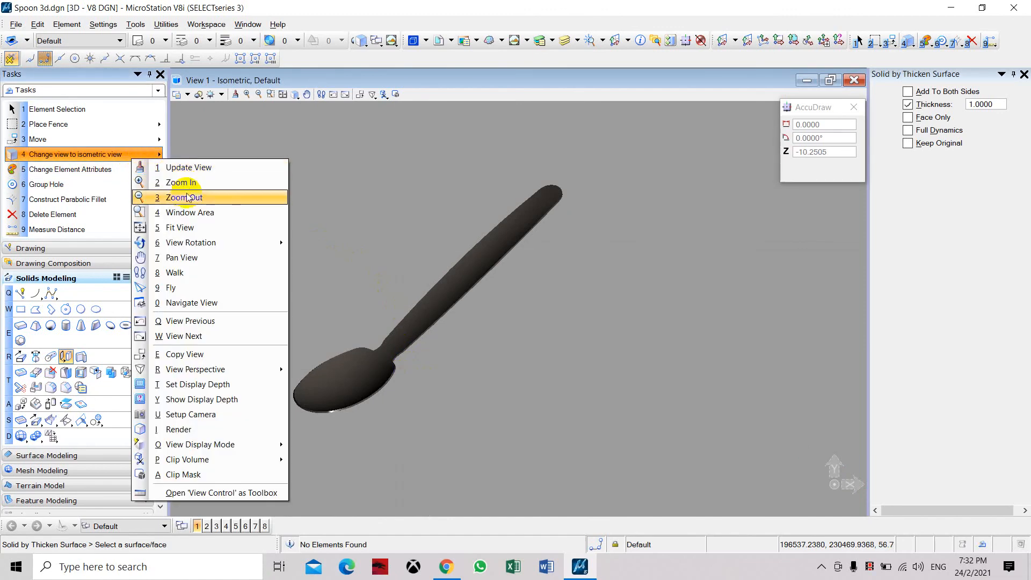
pyautogui.moveTo(240, 243)
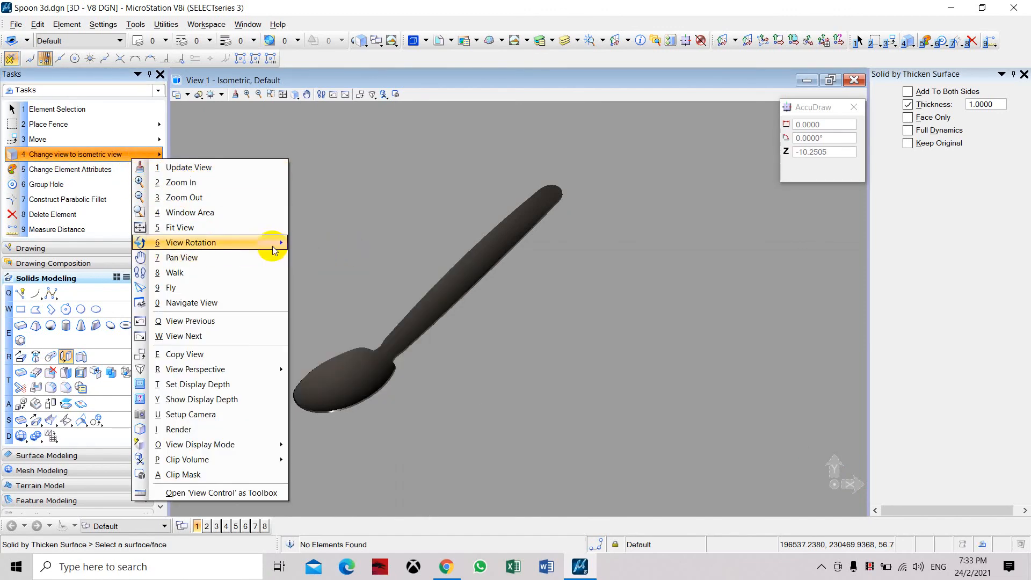
pyautogui.moveTo(273, 246)
pyautogui.click(331, 248)
pyautogui.moveTo(383, 385); pyautogui.dragTo(351, 298)
pyautogui.moveTo(331, 224); pyautogui.dragTo(581, 216)
pyautogui.moveTo(603, 352); pyautogui.dragTo(294, 404)
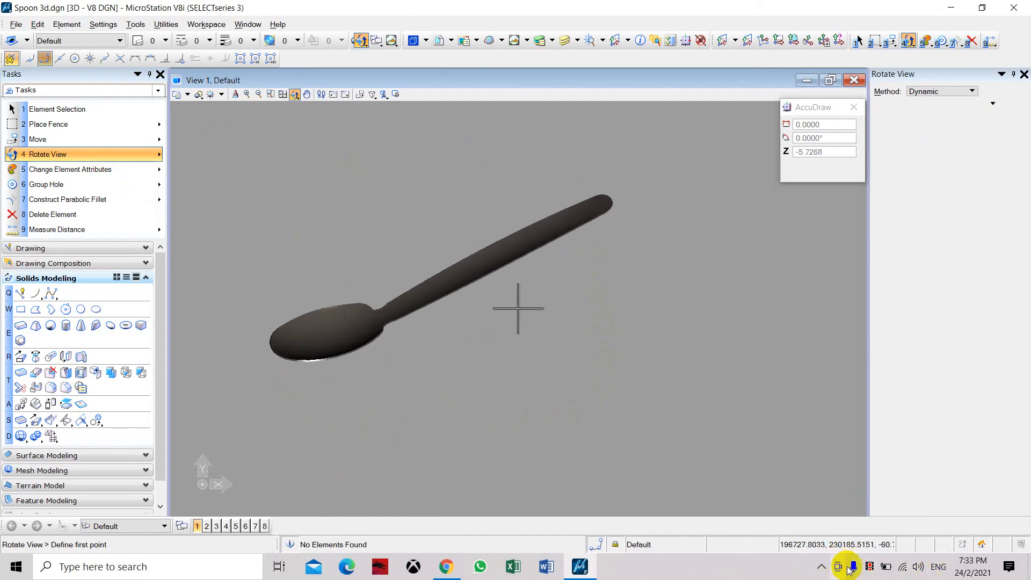